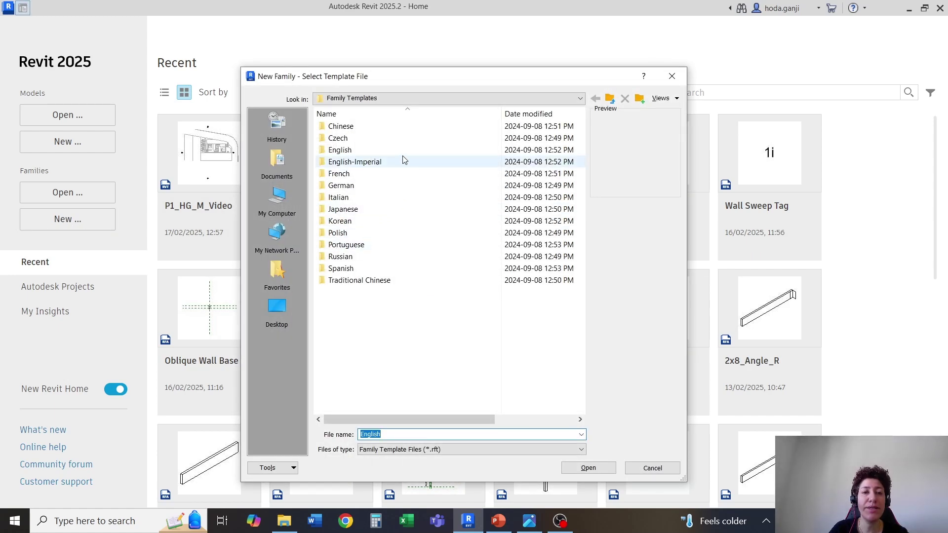
# - Create a new family from the English template Metric Generic Model face based.rft
pyautogui.doubleClick(398, 150)
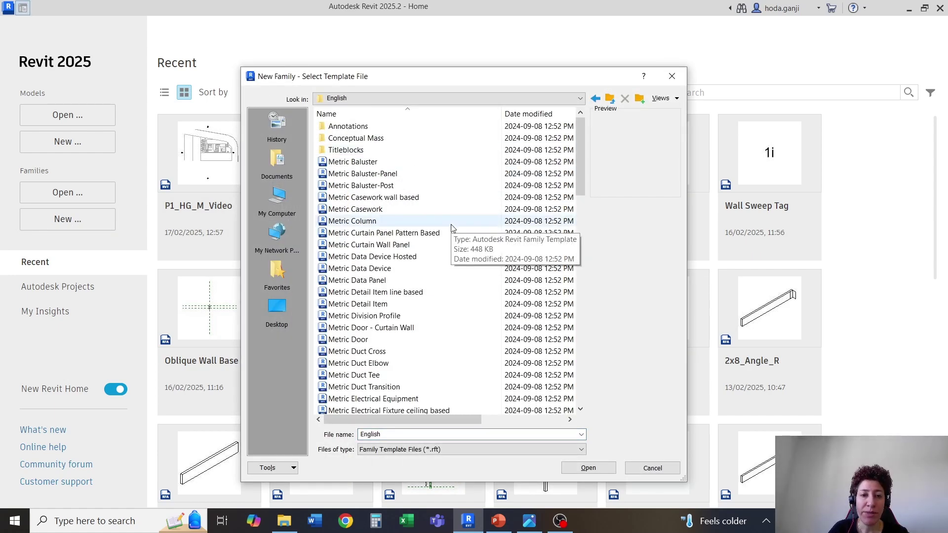
pyautogui.scroll(-4, 457, 220)
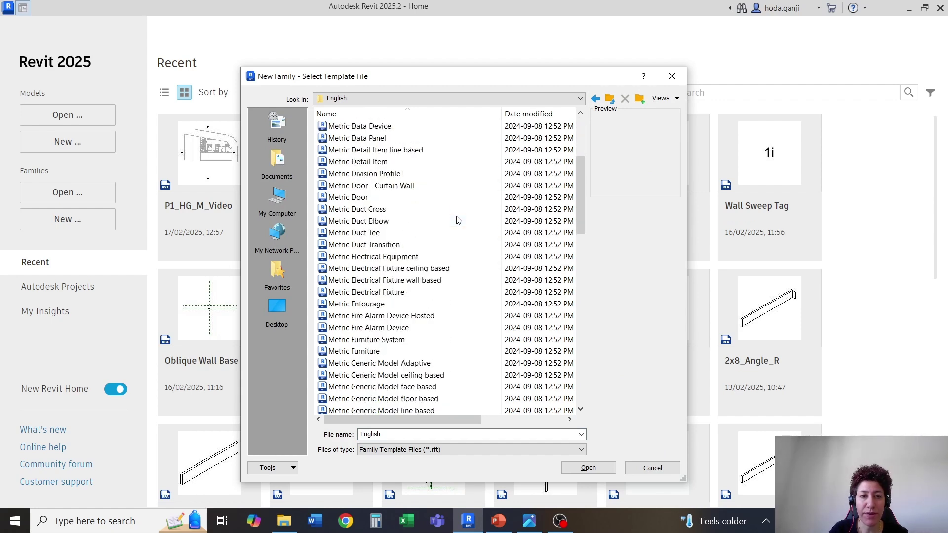
pyautogui.scroll(2, 459, 218)
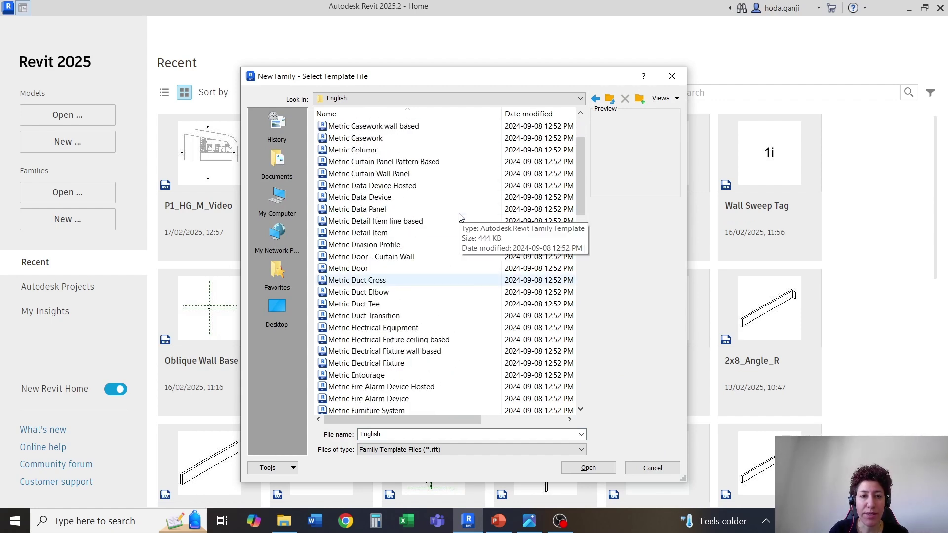
pyautogui.scroll(-5, 459, 217)
pyautogui.click(406, 280)
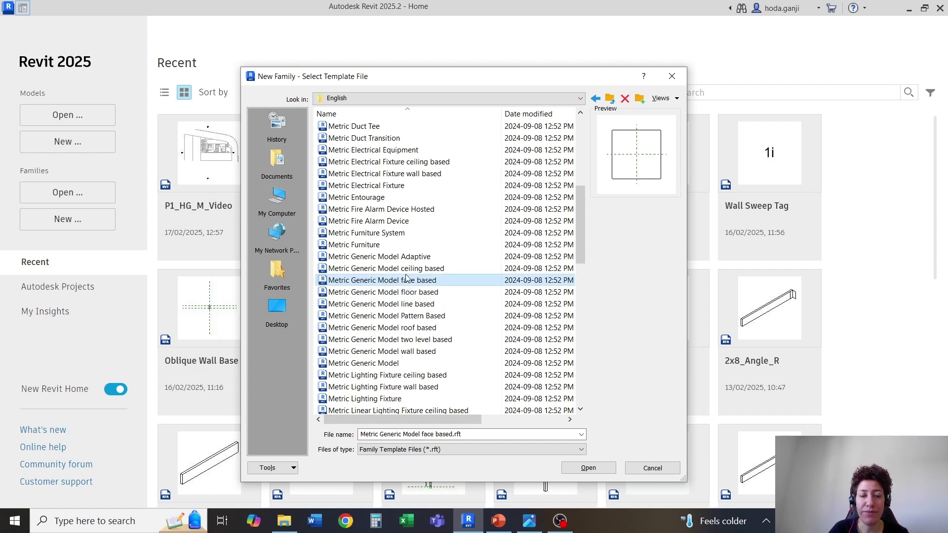
pyautogui.click(587, 472)
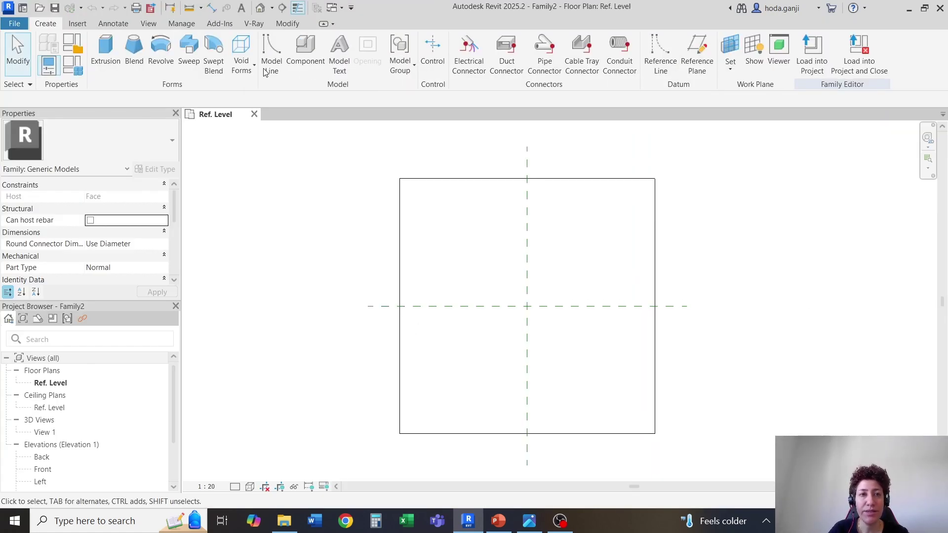
# - Open the default 3D view and set the family category to Mechanical Equipment
pyautogui.click(260, 8)
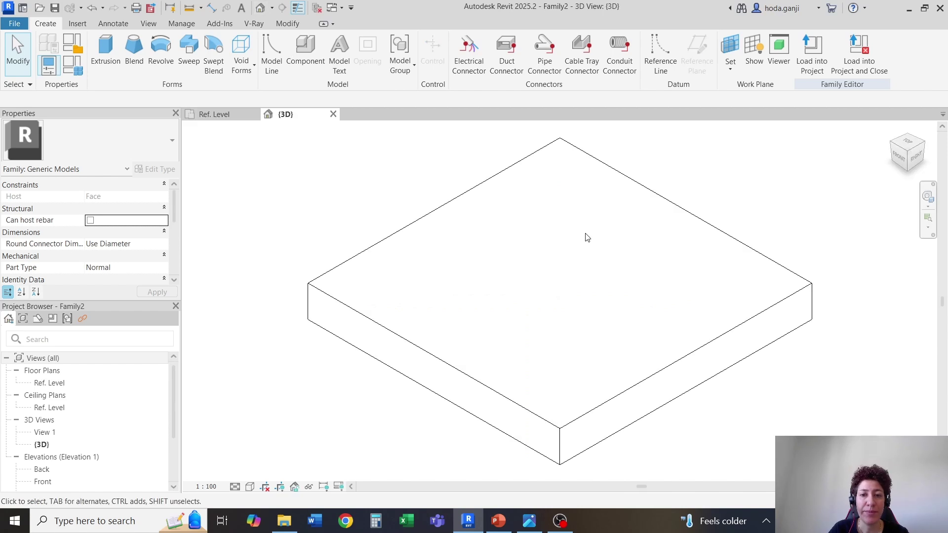
pyautogui.click(74, 42)
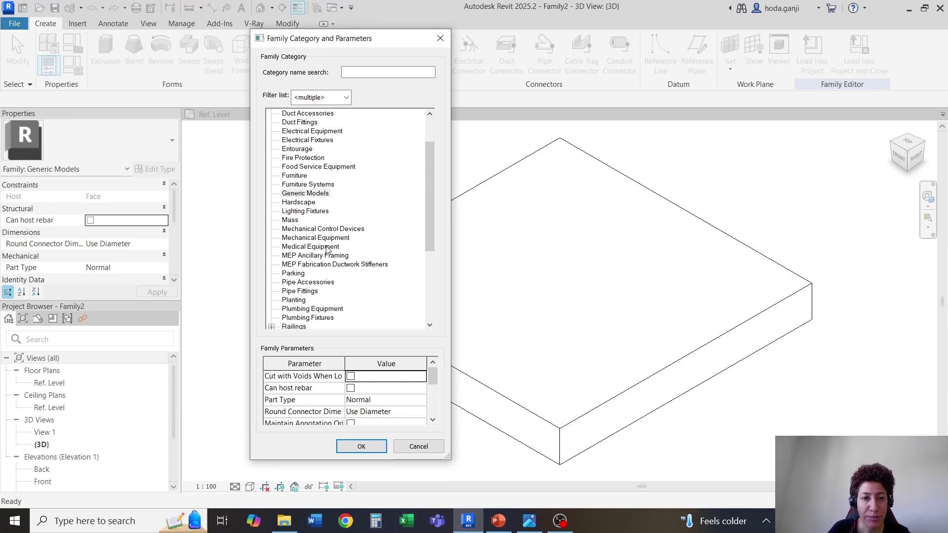
pyautogui.click(328, 247)
pyautogui.click(314, 239)
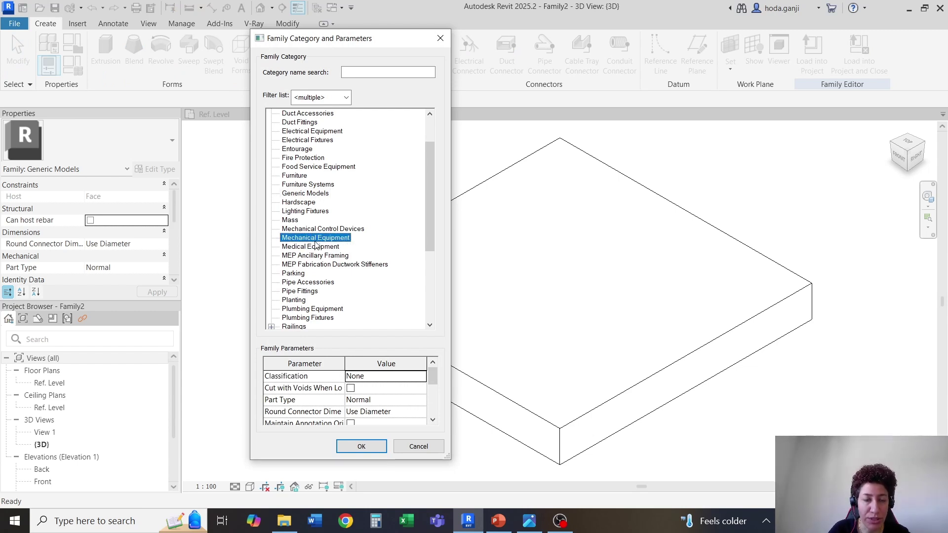
pyautogui.click(359, 446)
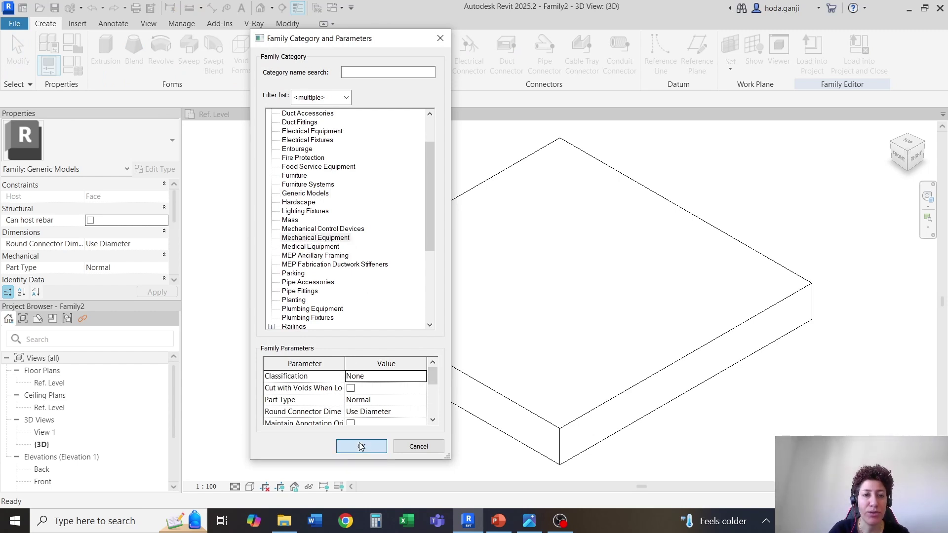
# - In the Ref. Level floor plan, add two reference planes offset 500 mm to either side of the vertical center plane
pyautogui.doubleClick(50, 384)
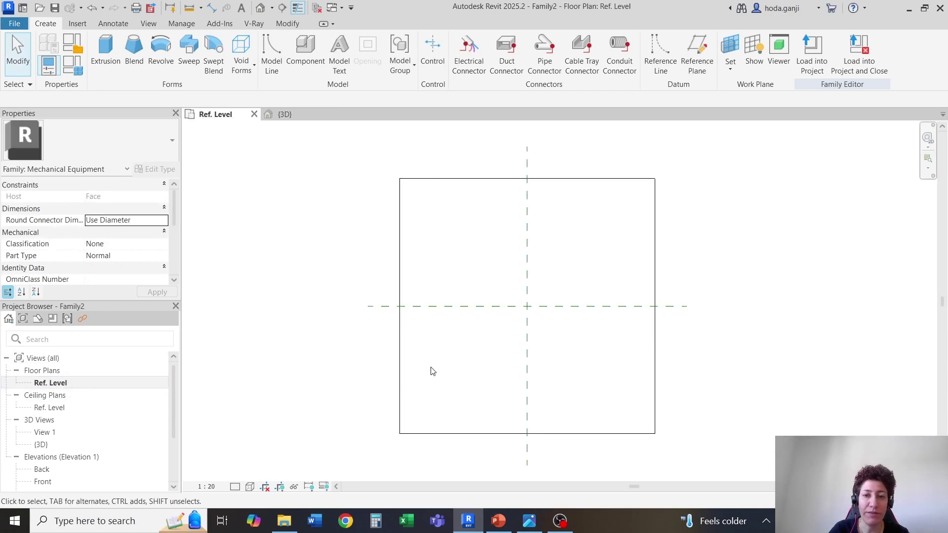
pyautogui.scroll(-1, 451, 295)
pyautogui.scroll(2, 351, 340)
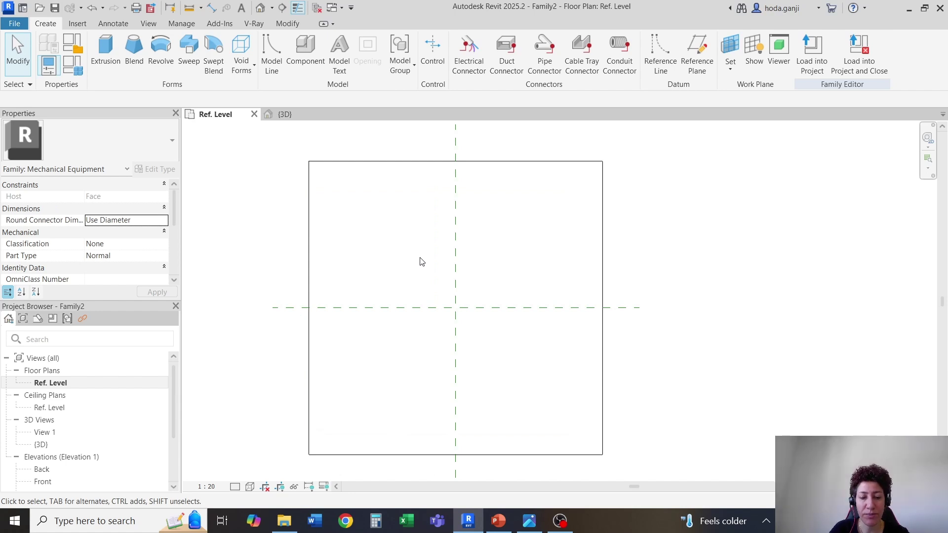
pyautogui.press('r')
pyautogui.press('p')
pyautogui.click(469, 42)
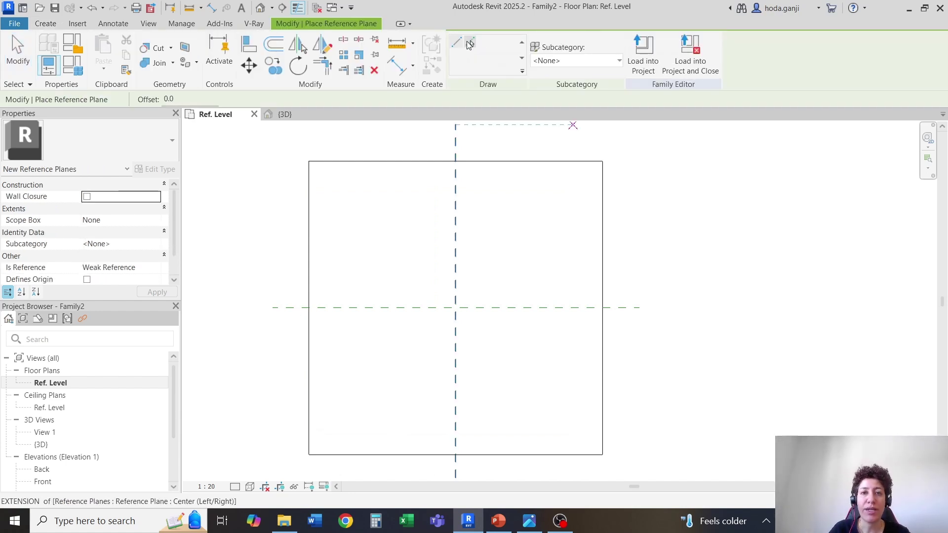
pyautogui.click(201, 100)
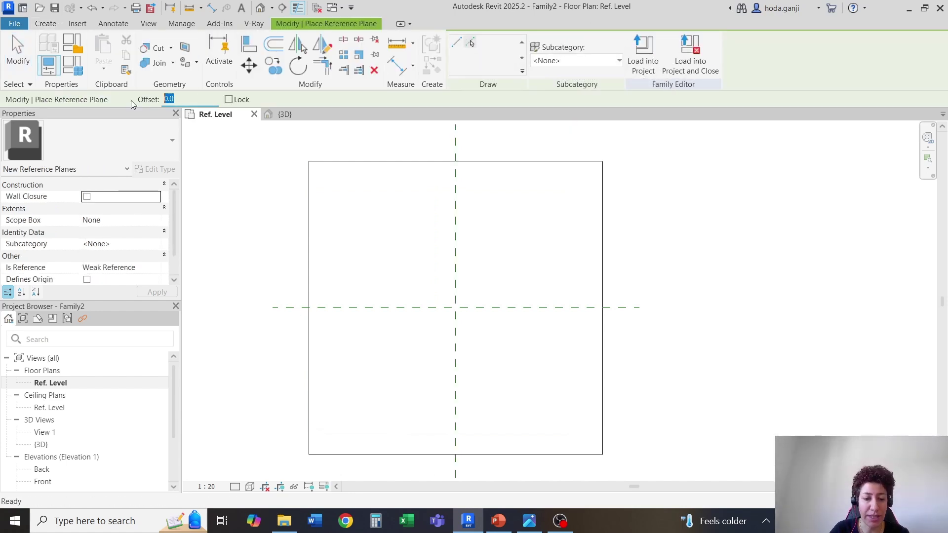
pyautogui.write('500')
pyautogui.press('Return')
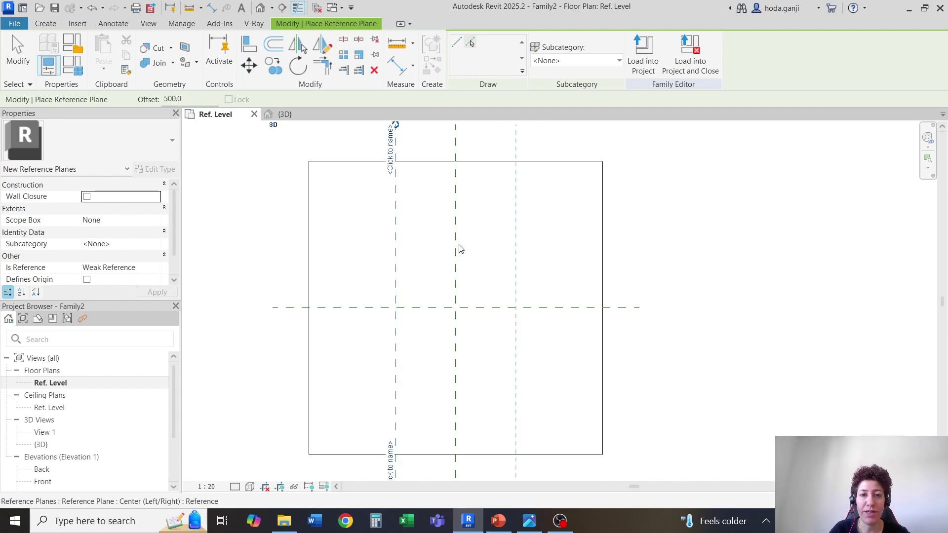
pyautogui.click(464, 261)
pyautogui.press('Escape')
# - Check the family's project units, including the length format
pyautogui.press('u')
pyautogui.press('n')
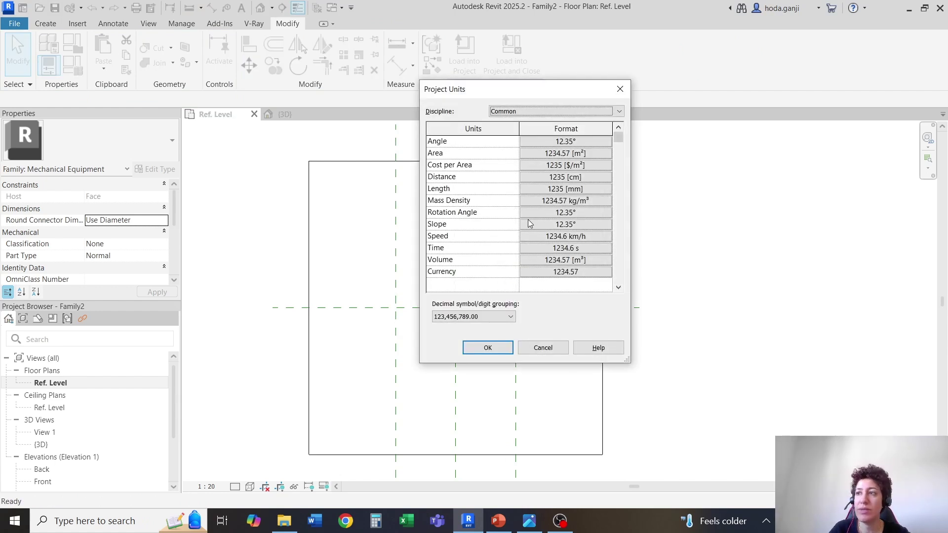
pyautogui.press('Return')
# - Dimension the three vertical reference planes in one aligned string and constrain their spacing to be equal
pyautogui.scroll(2, 466, 184)
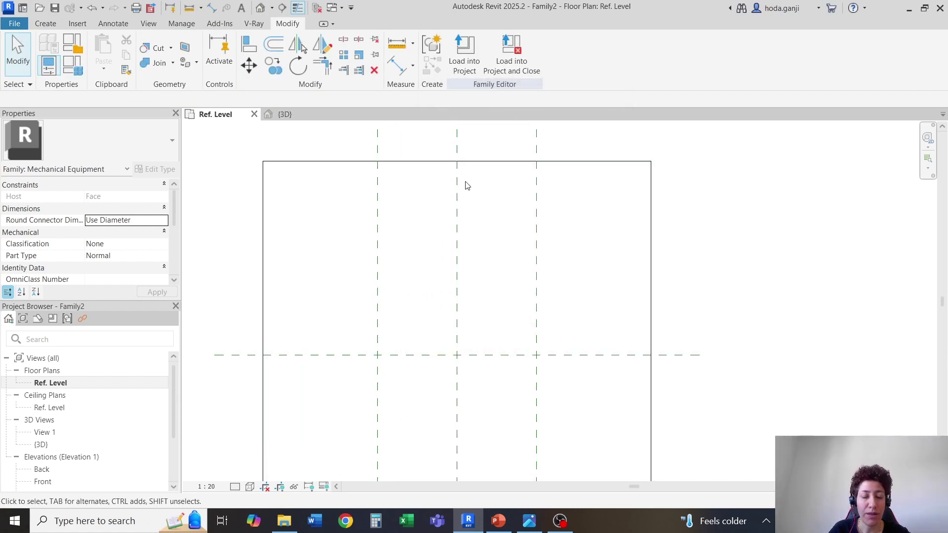
pyautogui.press('i')
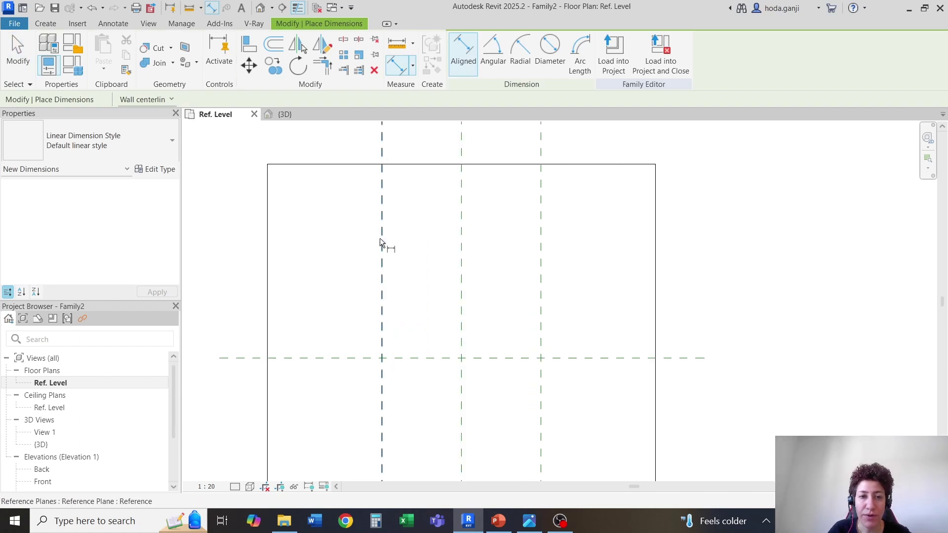
pyautogui.click(381, 239)
pyautogui.click(461, 249)
pyautogui.click(541, 262)
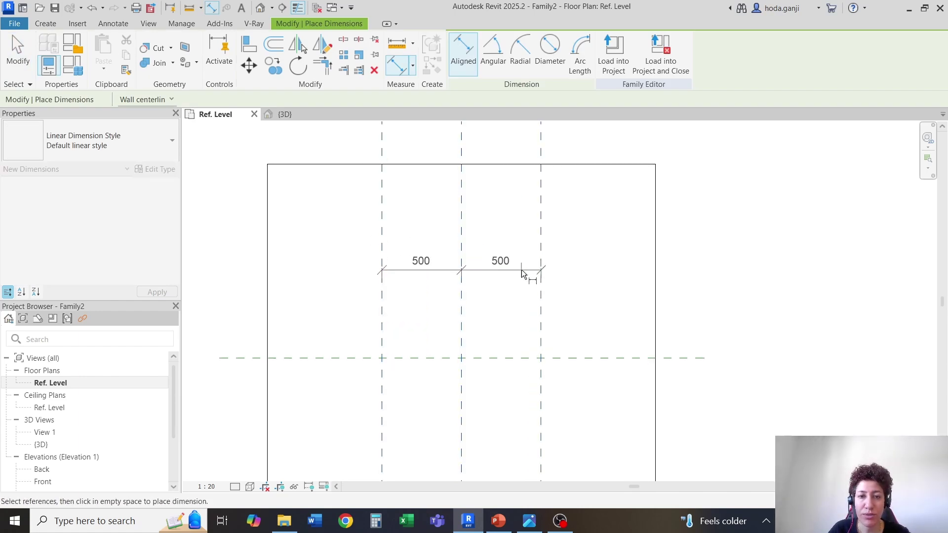
pyautogui.click(521, 270)
pyautogui.click(461, 229)
pyautogui.scroll(-1, 441, 293)
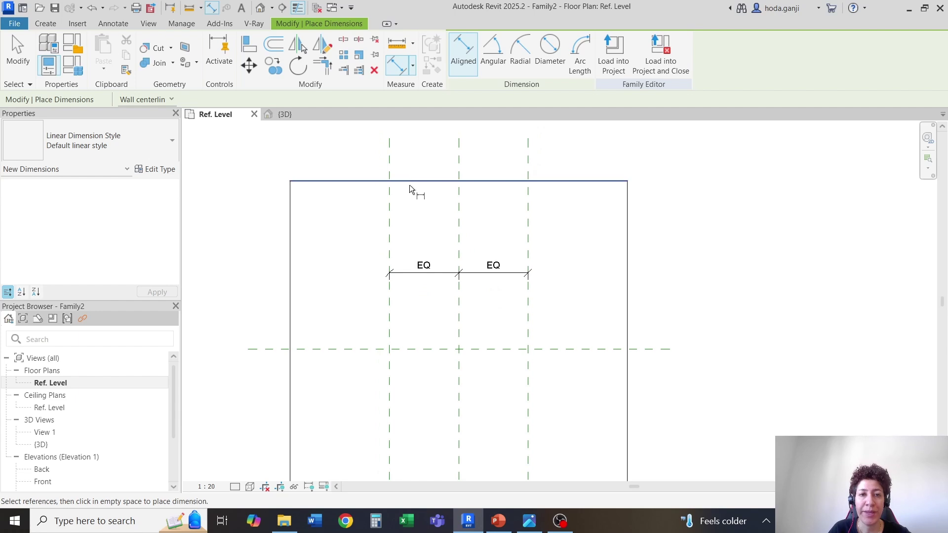
pyautogui.press('Escape')
# - Name the two outer vertical reference planes Left and Right according to their sides
pyautogui.click(390, 159)
pyautogui.click(385, 163)
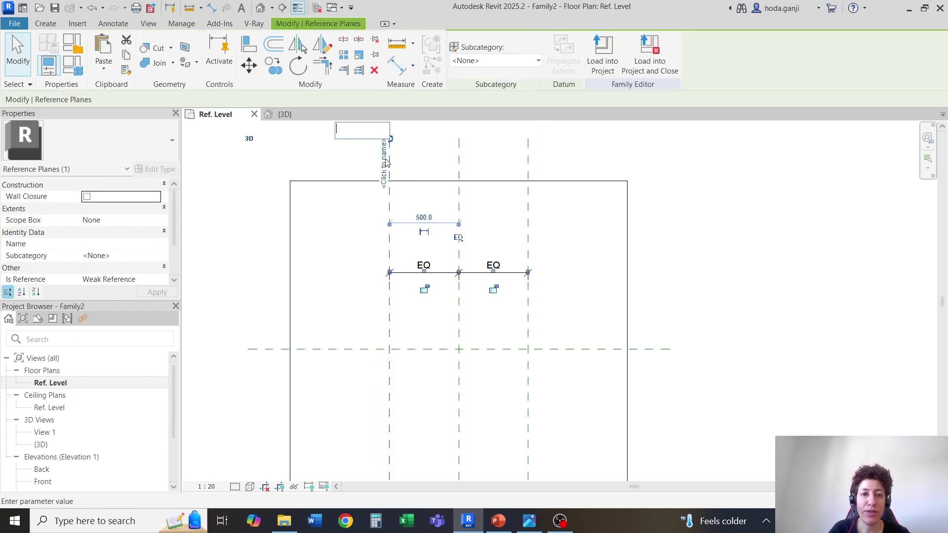
pyautogui.write('Left')
pyautogui.press('Return')
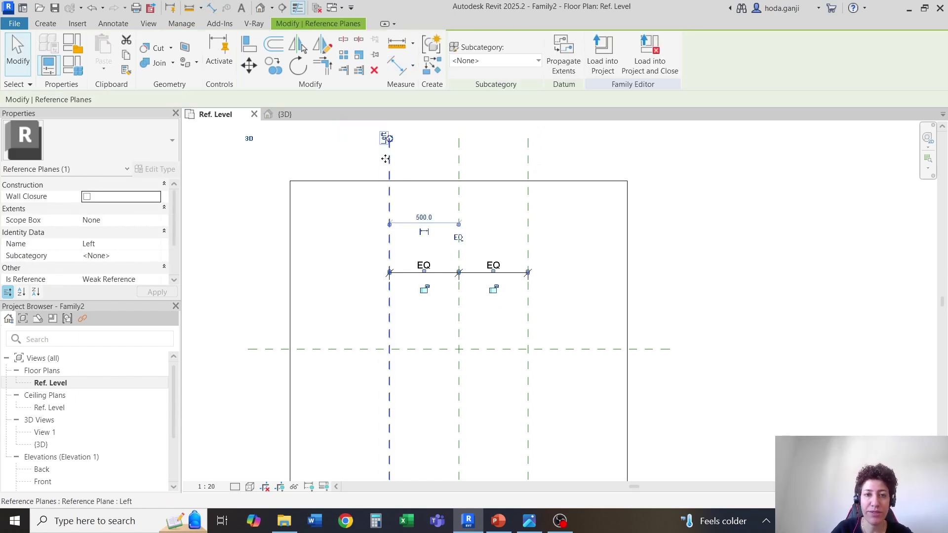
pyautogui.click(528, 170)
pyautogui.click(523, 170)
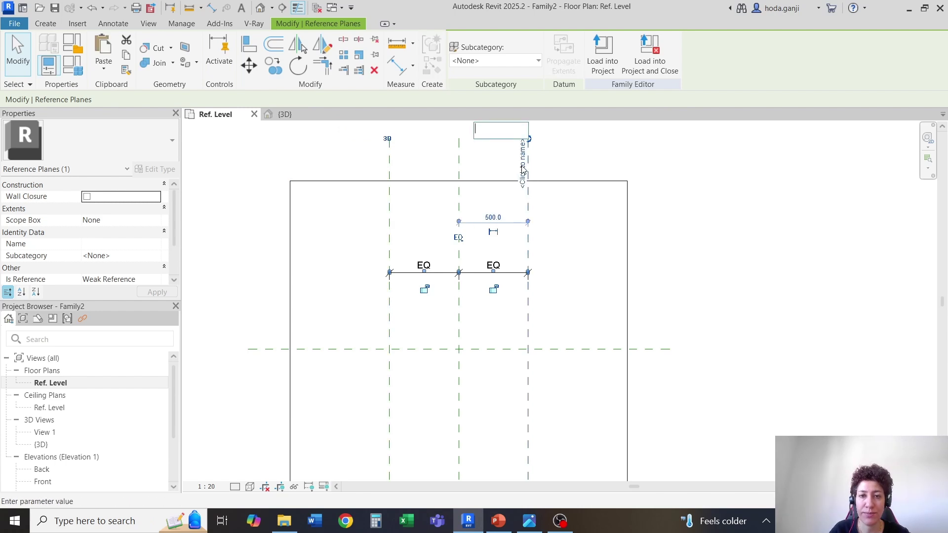
pyautogui.write('Right')
pyautogui.press('Return')
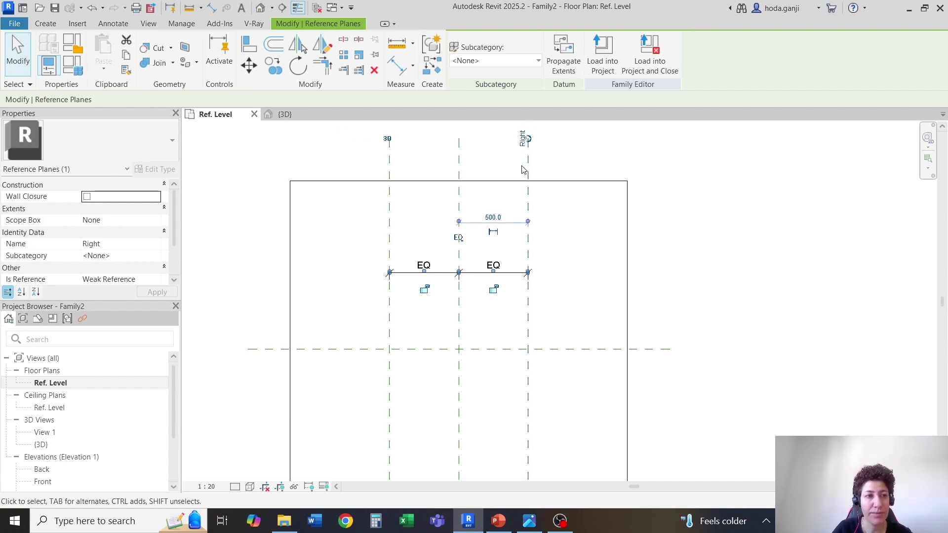
pyautogui.press('Escape')
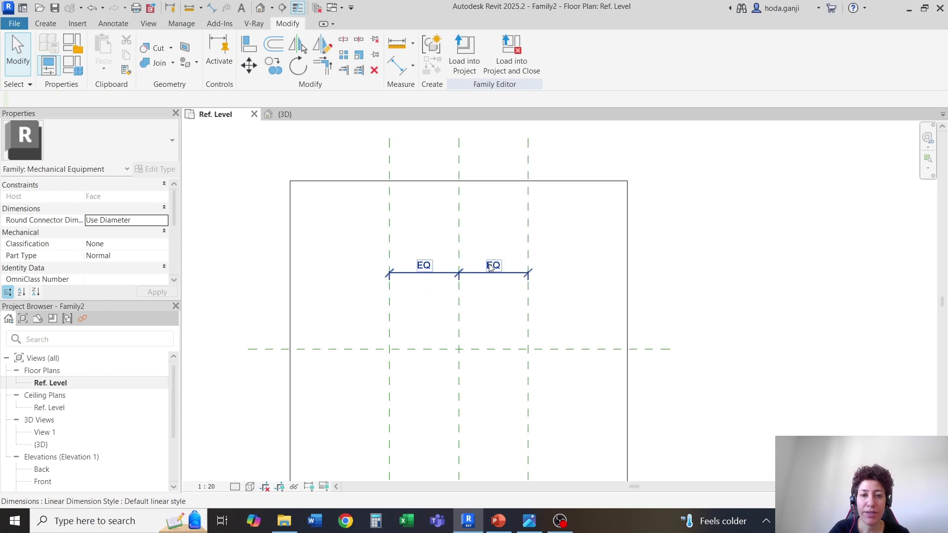
# - Add an overall aligned dimension between the Left and Right reference planes, above the equality dimension
pyautogui.scroll(1, 488, 266)
pyautogui.press('d')
pyautogui.press('i')
pyautogui.click(374, 241)
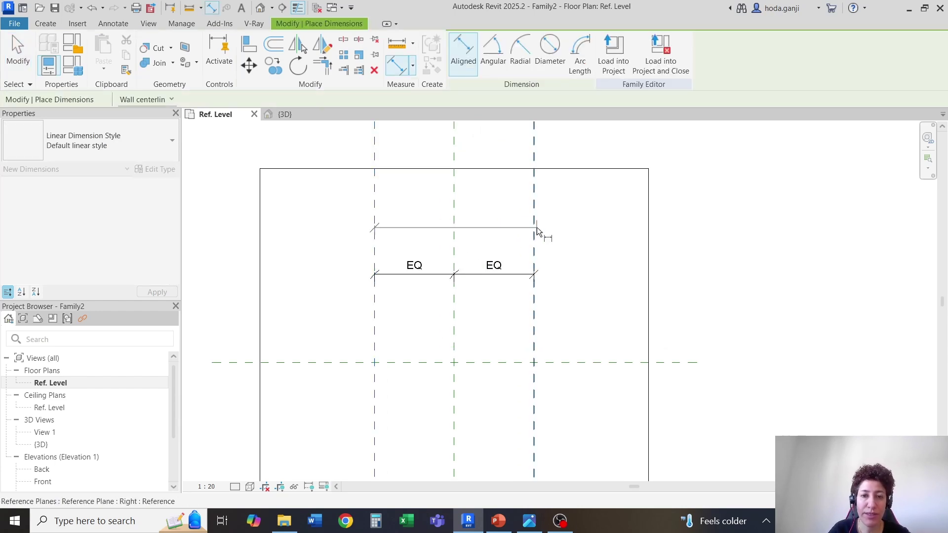
pyautogui.click(534, 231)
pyautogui.click(534, 246)
pyautogui.press('Escape')
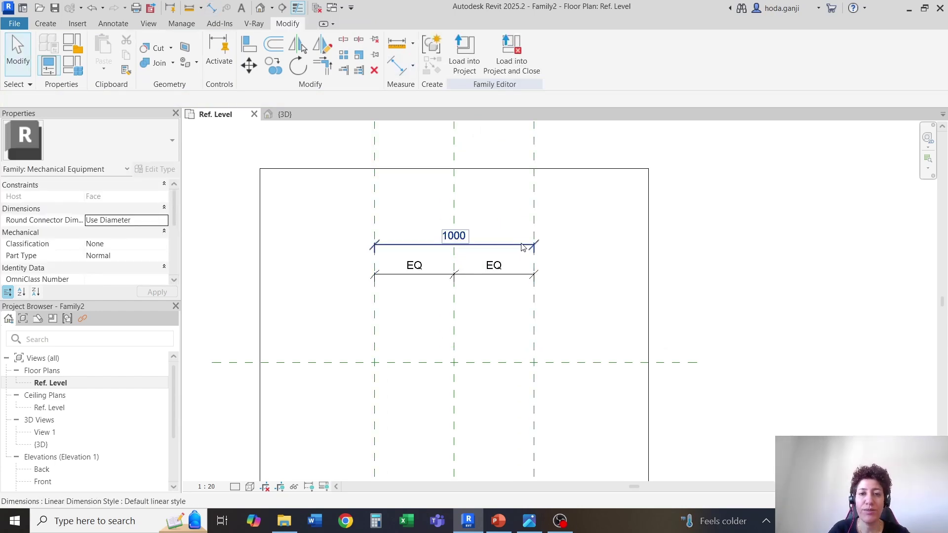
# - Label the overall dimension with a new instance family parameter named Length
pyautogui.click(518, 244)
pyautogui.click(578, 53)
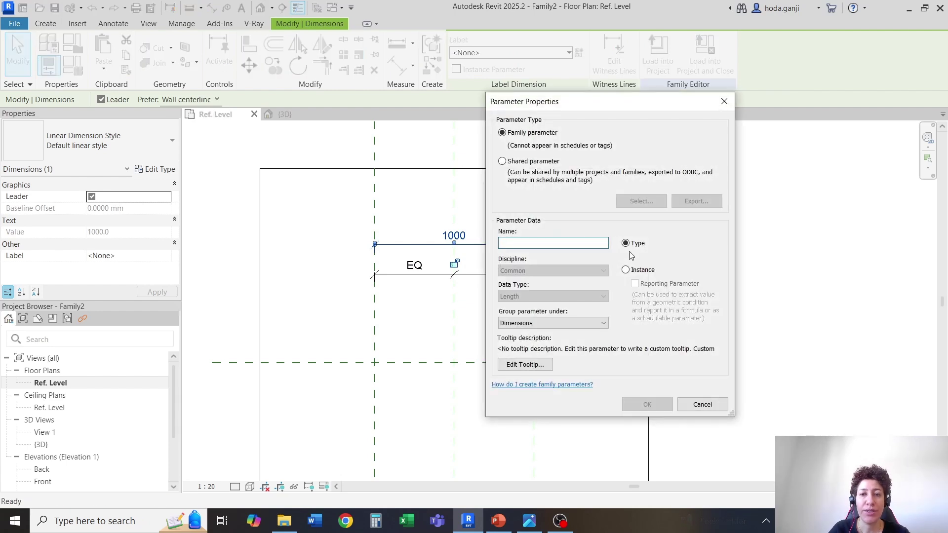
pyautogui.click(626, 270)
pyautogui.moveTo(621, 102); pyautogui.dragTo(633, 49)
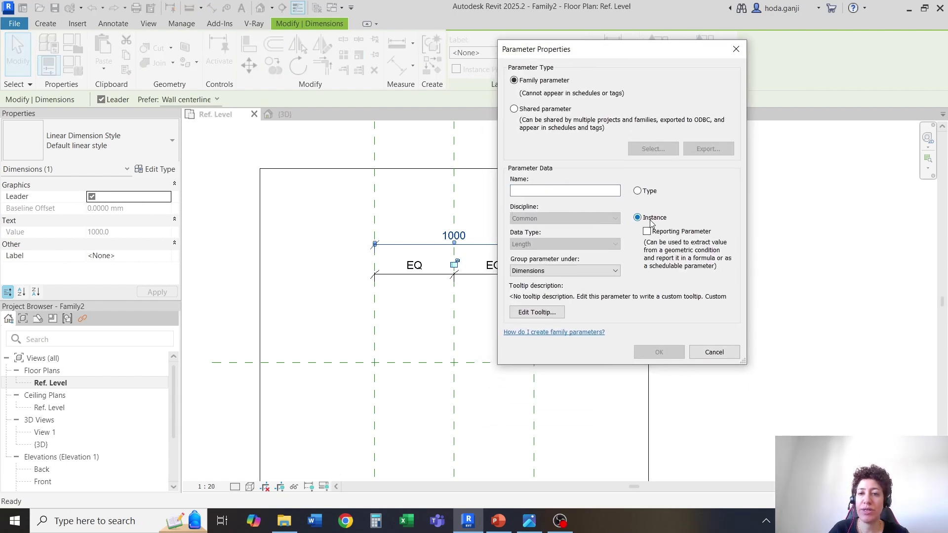
pyautogui.click(600, 191)
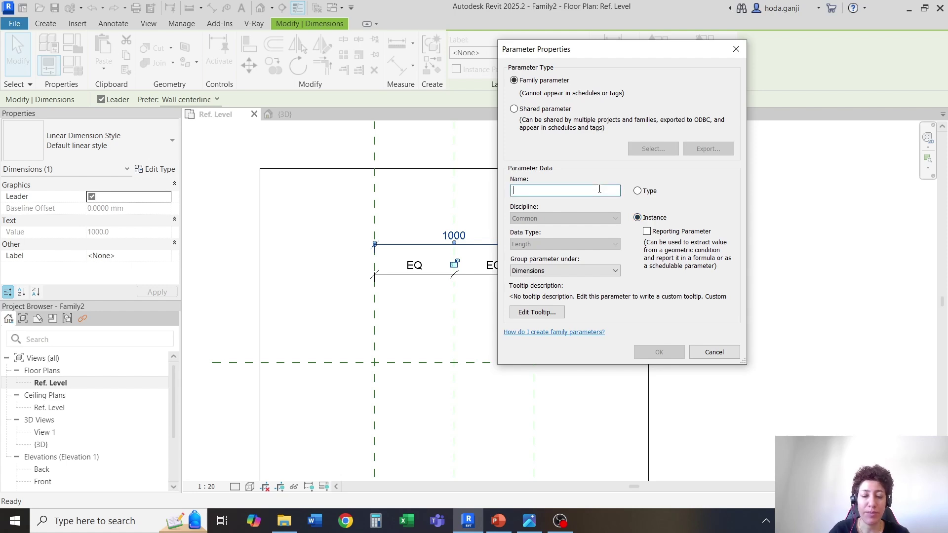
pyautogui.write('Length')
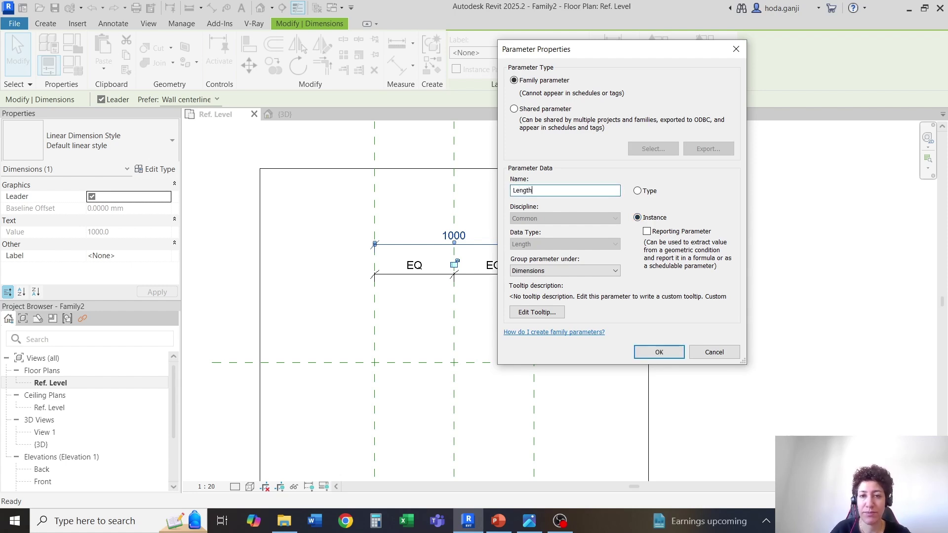
pyautogui.click(659, 352)
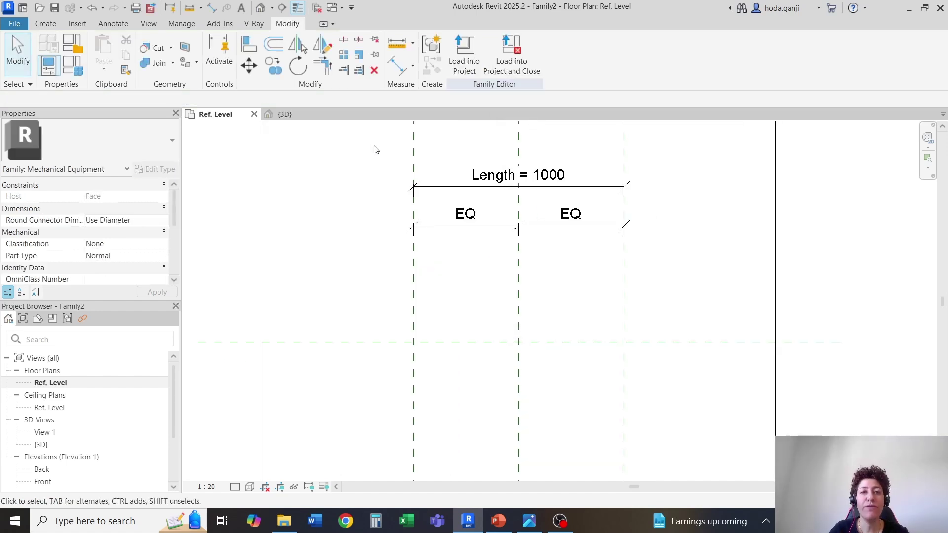
# - Add a reference plane offset 76 mm above the horizontal center reference plane
pyautogui.press('r')
pyautogui.press('p')
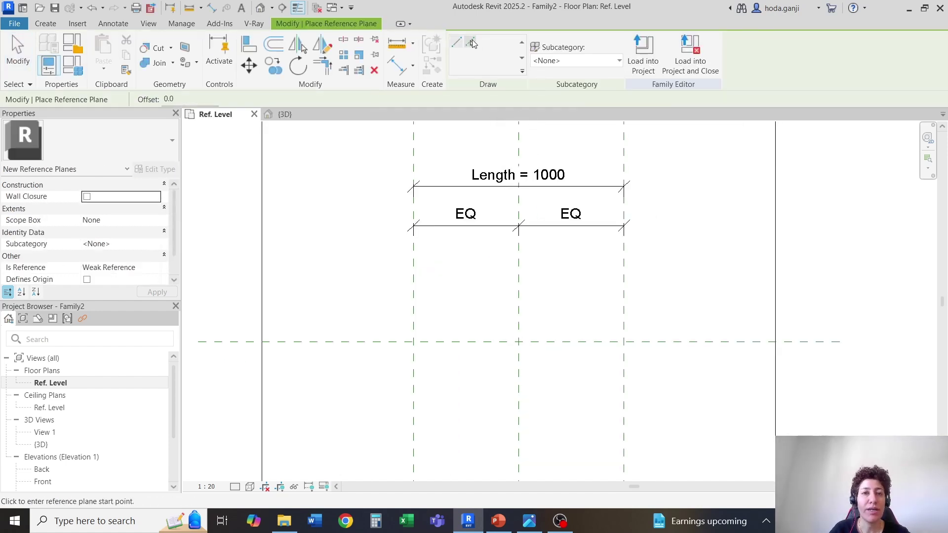
pyautogui.doubleClick(211, 100)
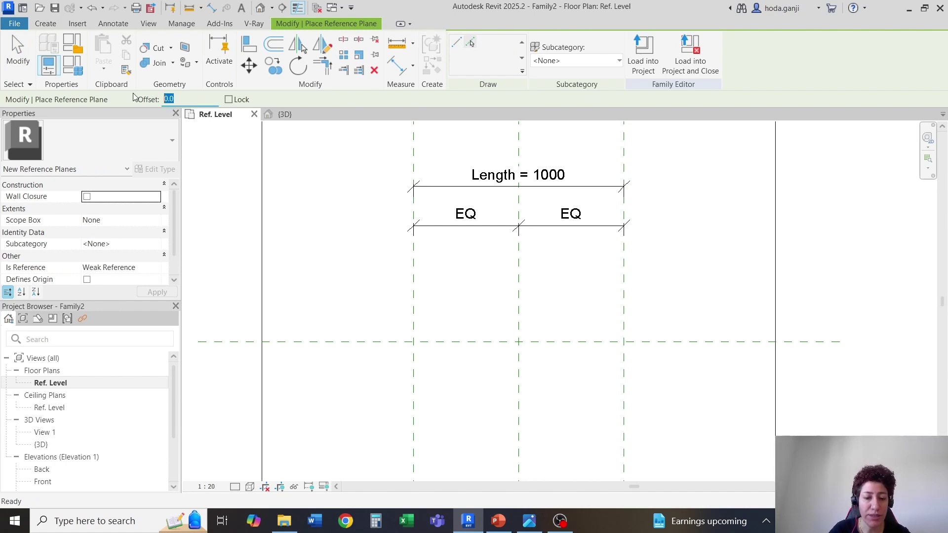
pyautogui.click(386, 344)
pyautogui.press('Escape')
pyautogui.press('Escape')
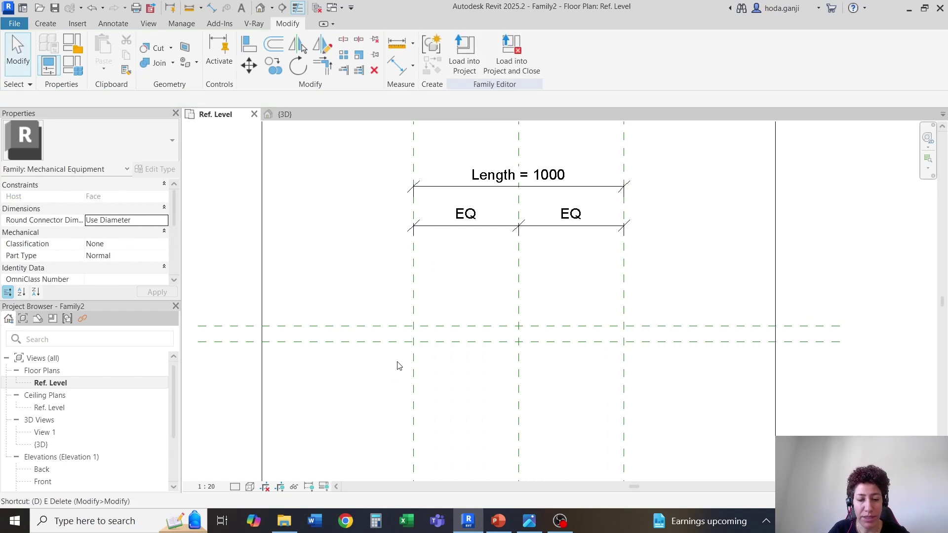
# - Add an aligned dimension between the horizontal center reference plane and the plane directly above it, placed near their left ends
pyautogui.press('d')
pyautogui.press('i')
pyautogui.click(386, 328)
pyautogui.click(383, 342)
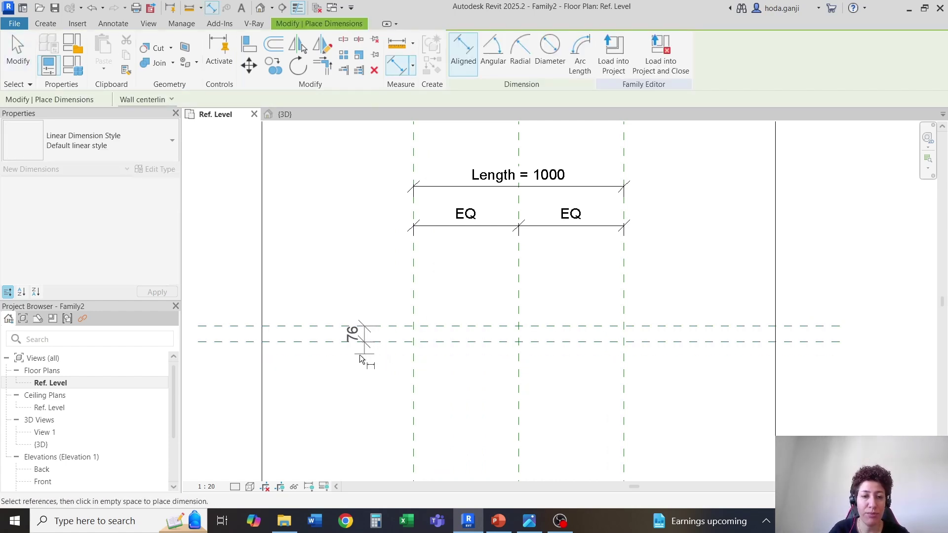
pyautogui.click(247, 348)
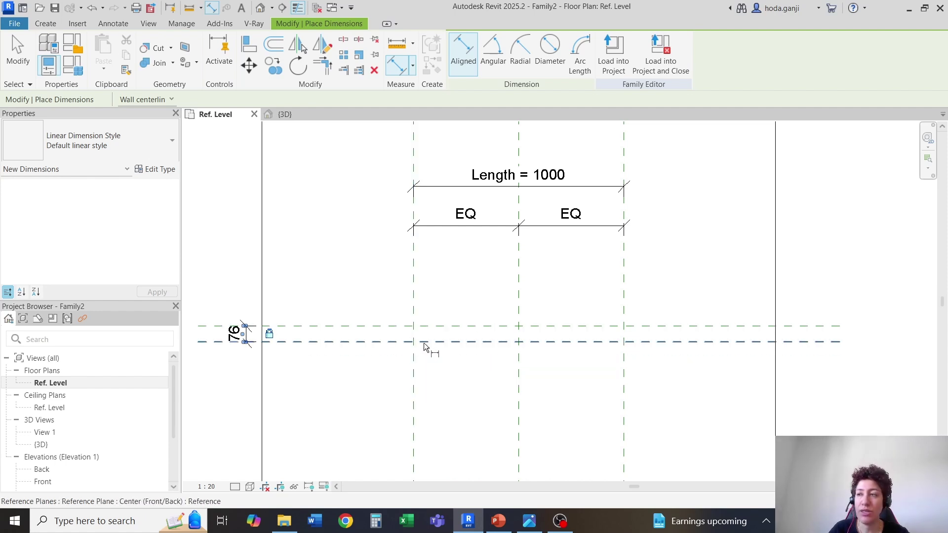
pyautogui.press('Escape')
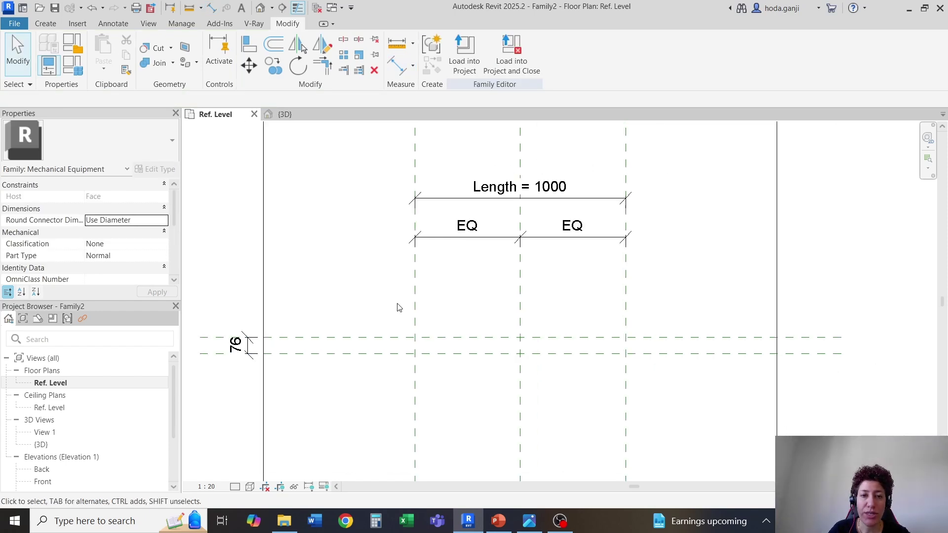
# - Add two vertical reference planes by picking the Left and Right planes with a 51 mm outward offset
pyautogui.scroll(1, 413, 178)
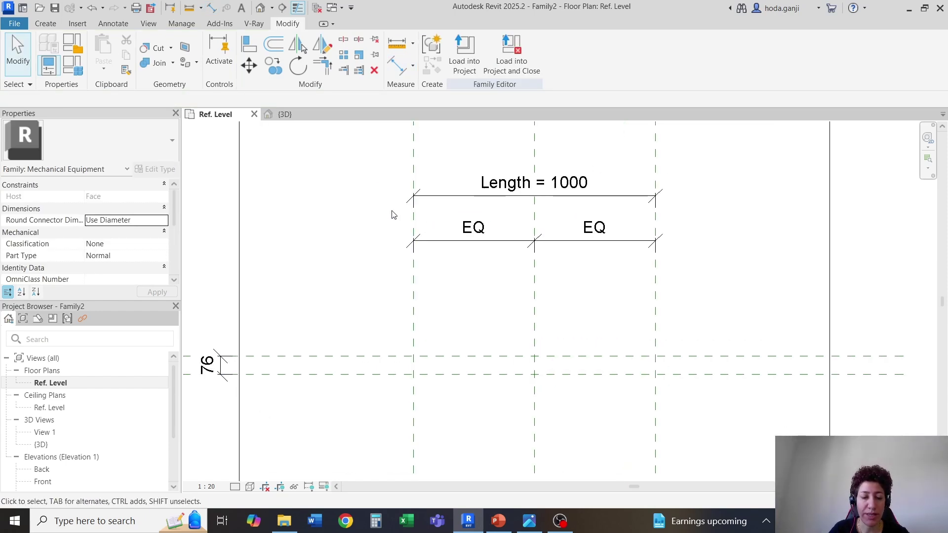
pyautogui.press('r')
pyautogui.press('p')
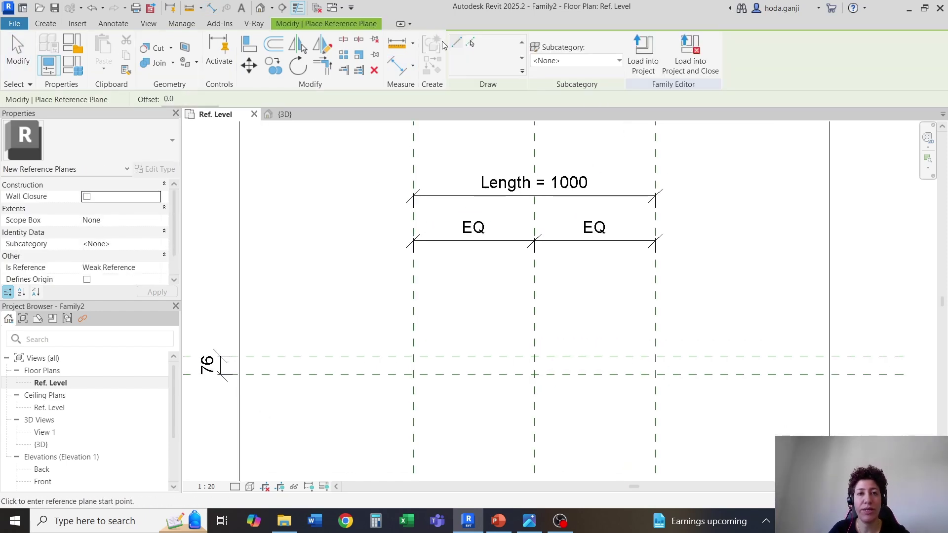
pyautogui.click(470, 45)
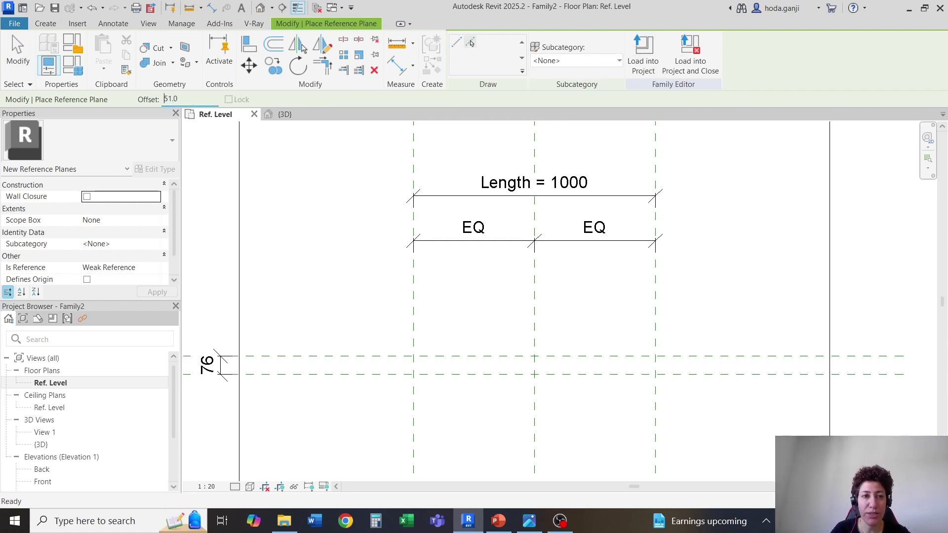
pyautogui.scroll(-1, 309, 356)
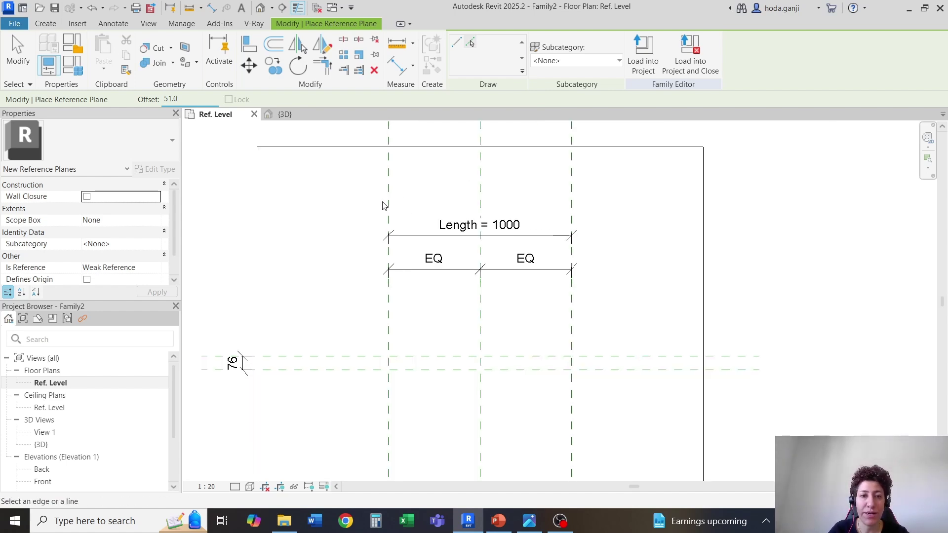
pyautogui.click(385, 205)
pyautogui.click(575, 212)
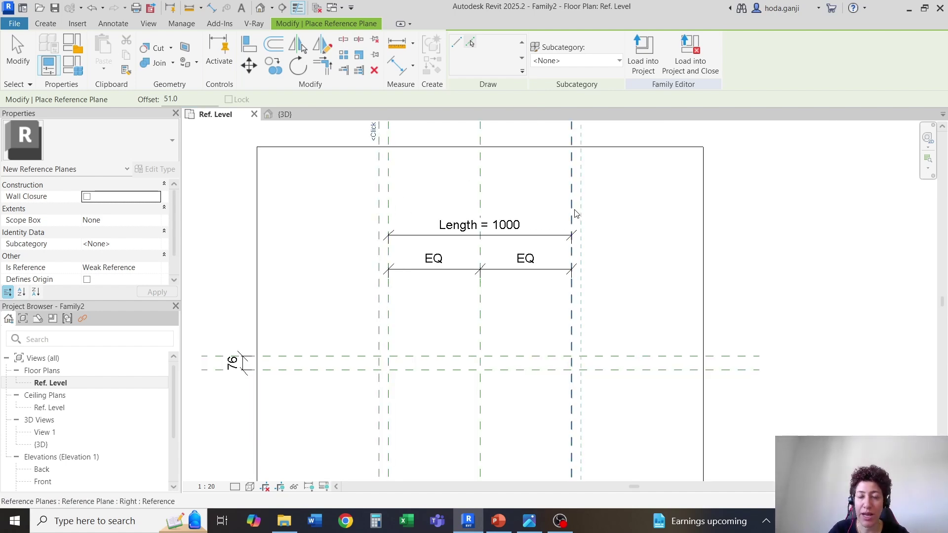
pyautogui.scroll(-1, 508, 328)
pyautogui.scroll(2, 519, 262)
pyautogui.press('Escape')
pyautogui.press('Escape')
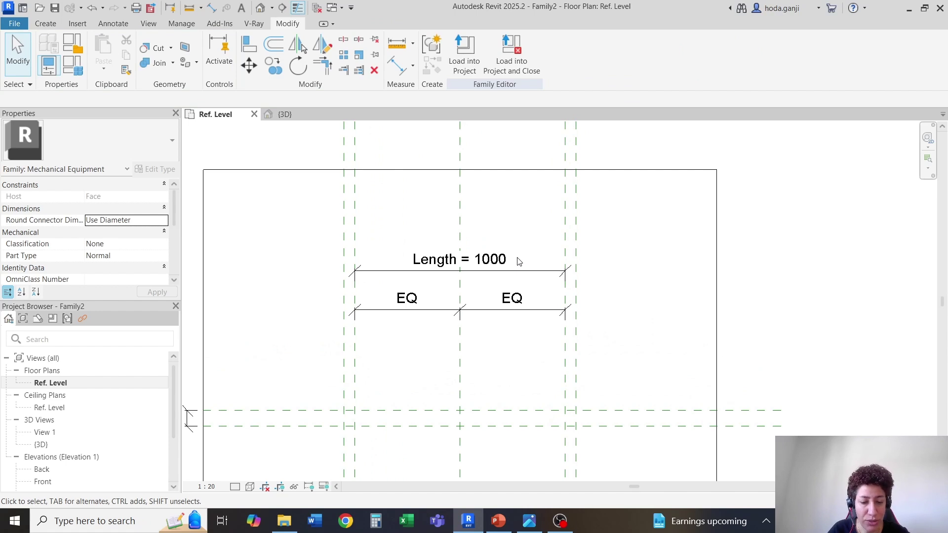
# - Dimension the gaps between the Left and Right planes and their outer offset planes, above the Length dimension
pyautogui.press('d')
pyautogui.press('i')
pyautogui.click(344, 235)
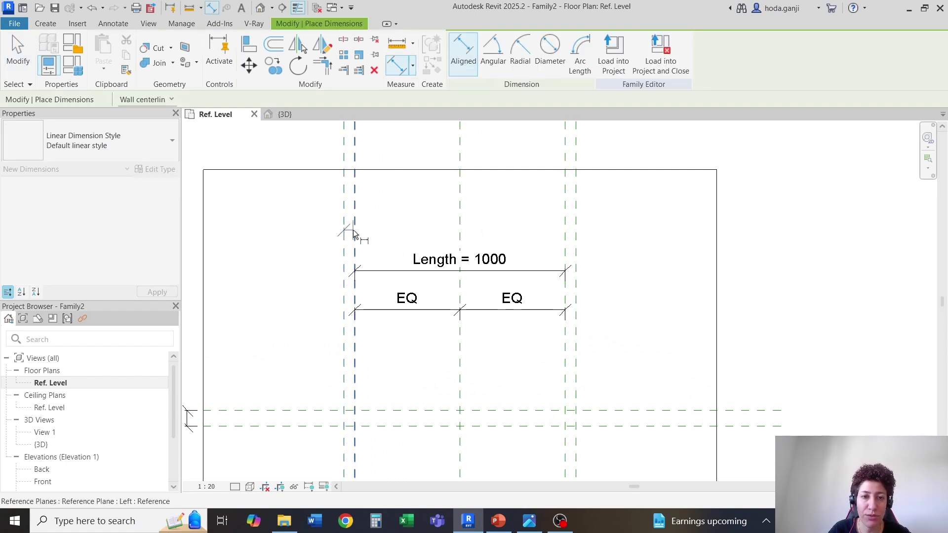
pyautogui.click(355, 233)
pyautogui.click(363, 230)
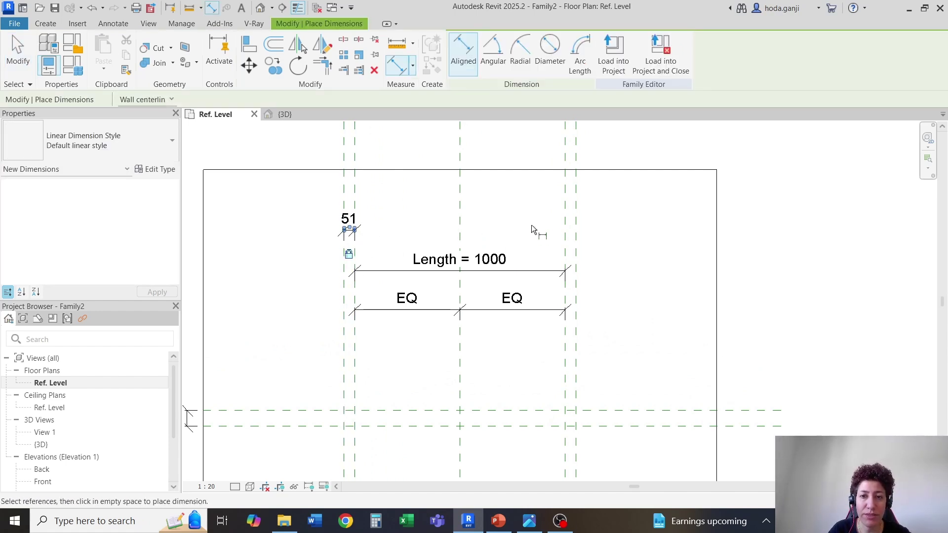
pyautogui.click(576, 229)
pyautogui.click(566, 230)
pyautogui.click(370, 230)
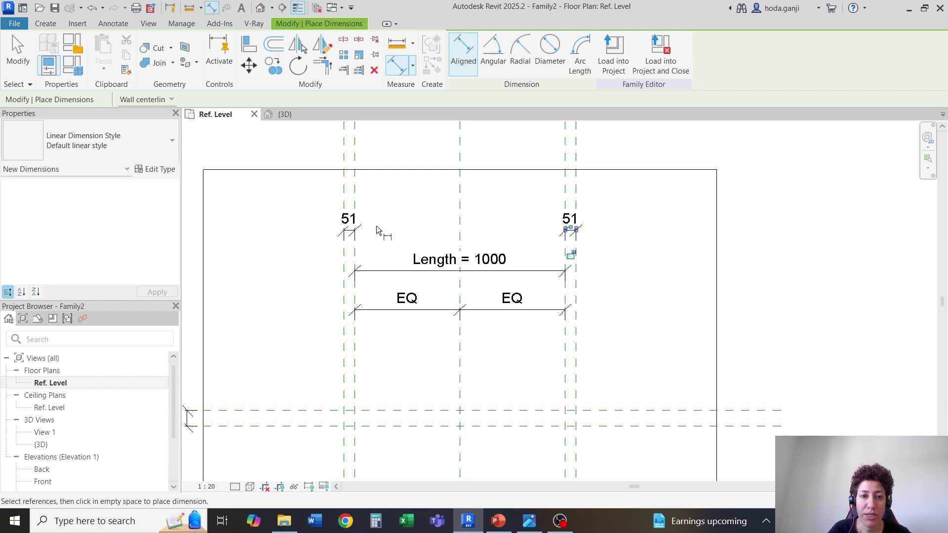
pyautogui.scroll(-1, 568, 232)
pyautogui.scroll(1, 348, 378)
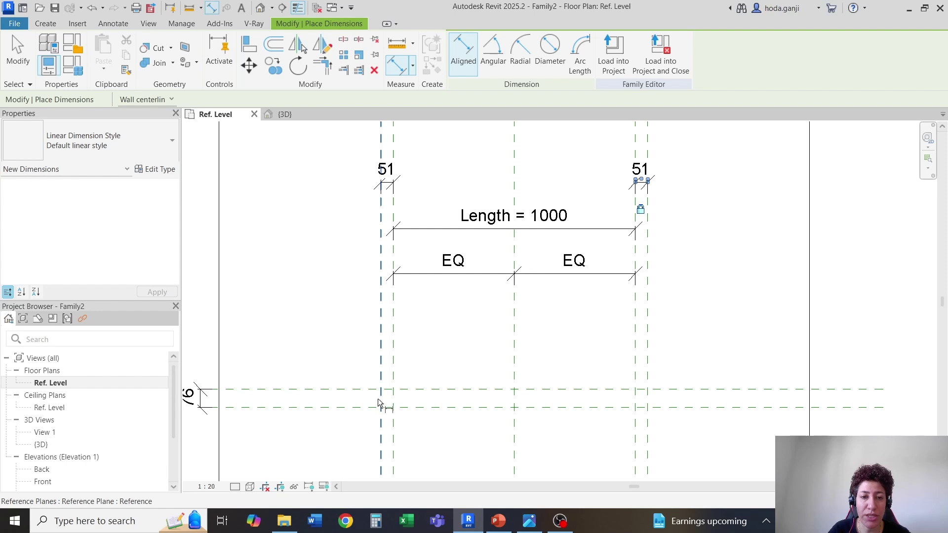
pyautogui.scroll(-1, 434, 375)
pyautogui.scroll(2, 378, 377)
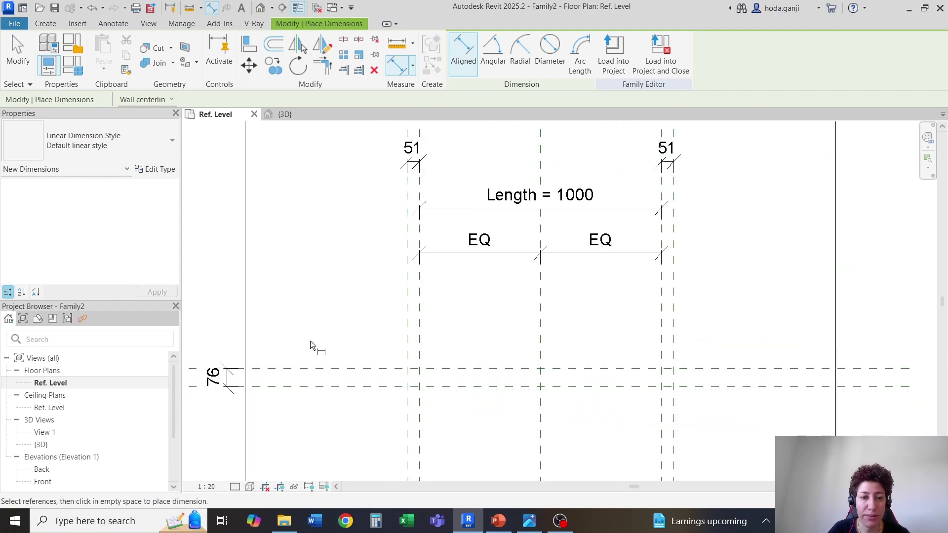
pyautogui.press('Escape')
pyautogui.press('Escape')
# - Save the family as Radiator in the Week 10 folder, with the maximum backups option at 1
pyautogui.hotkey('ctrl', 's')
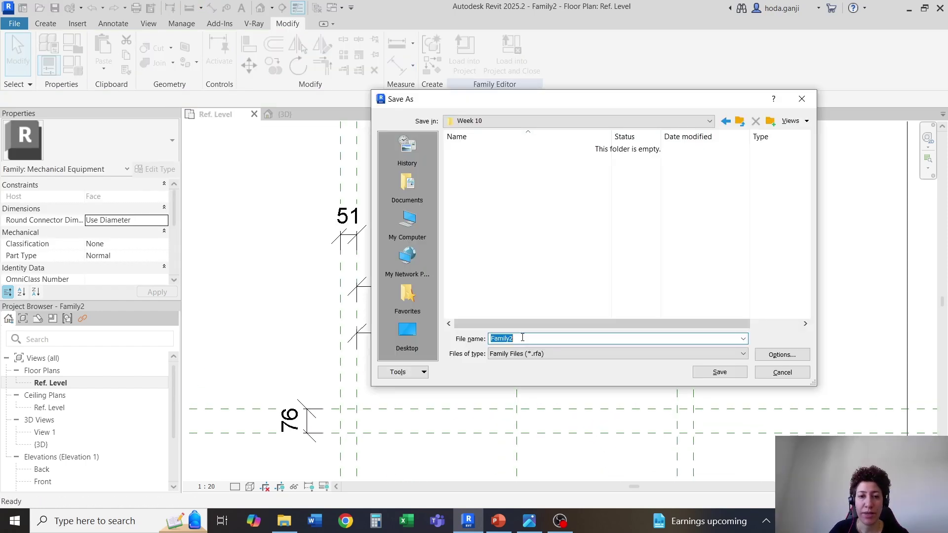
pyautogui.write('Radiator')
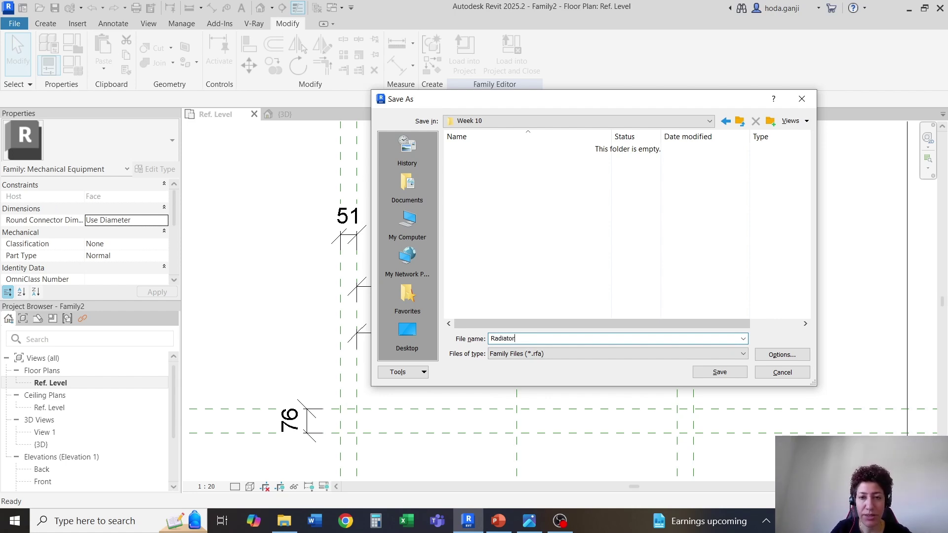
pyautogui.click(782, 354)
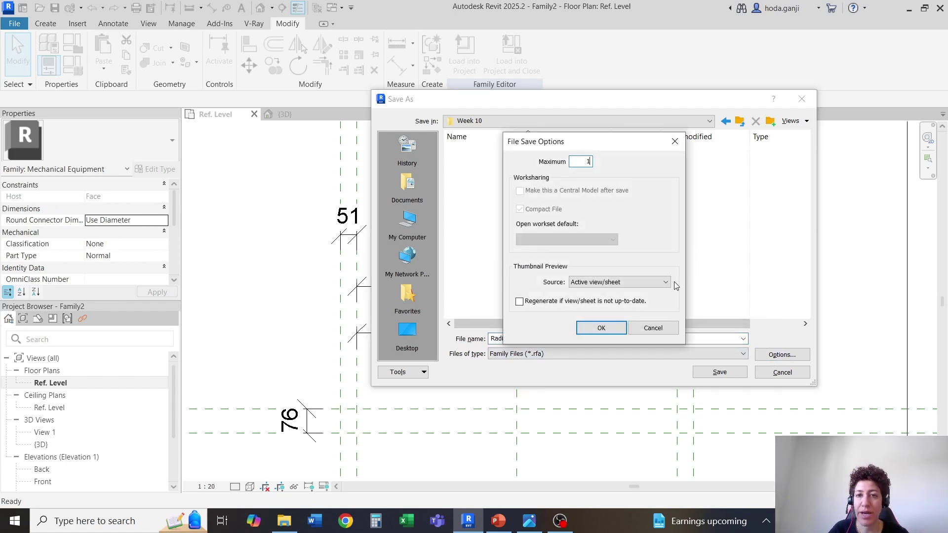
pyautogui.click(601, 328)
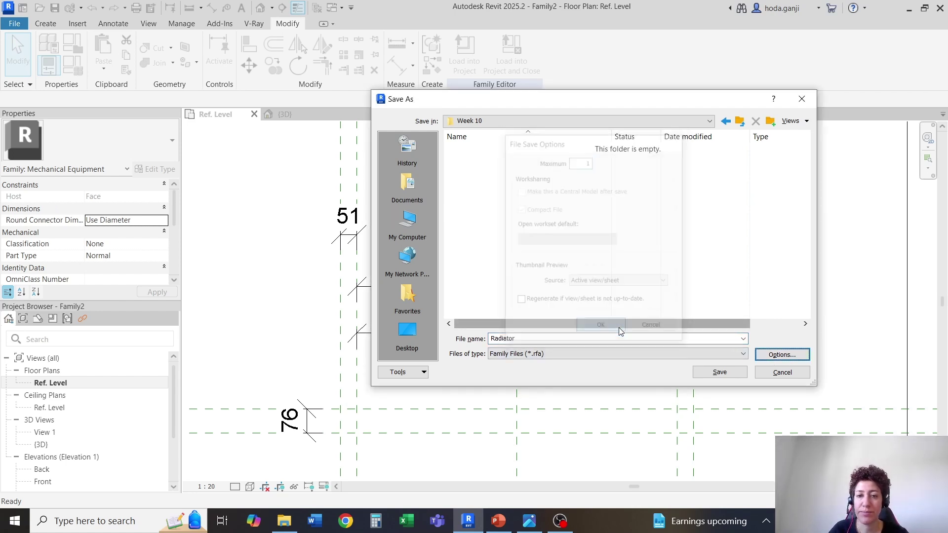
pyautogui.click(720, 372)
# - Draw a horizontal reference plane offset 279 mm above the horizontal center reference plane
pyautogui.scroll(1, 458, 322)
pyautogui.scroll(-1, 429, 360)
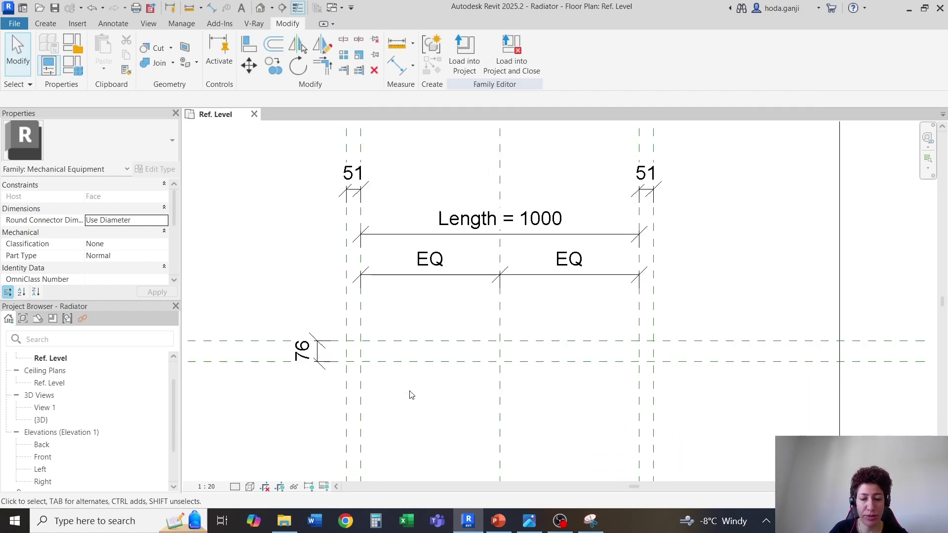
pyautogui.press('r')
pyautogui.press('p')
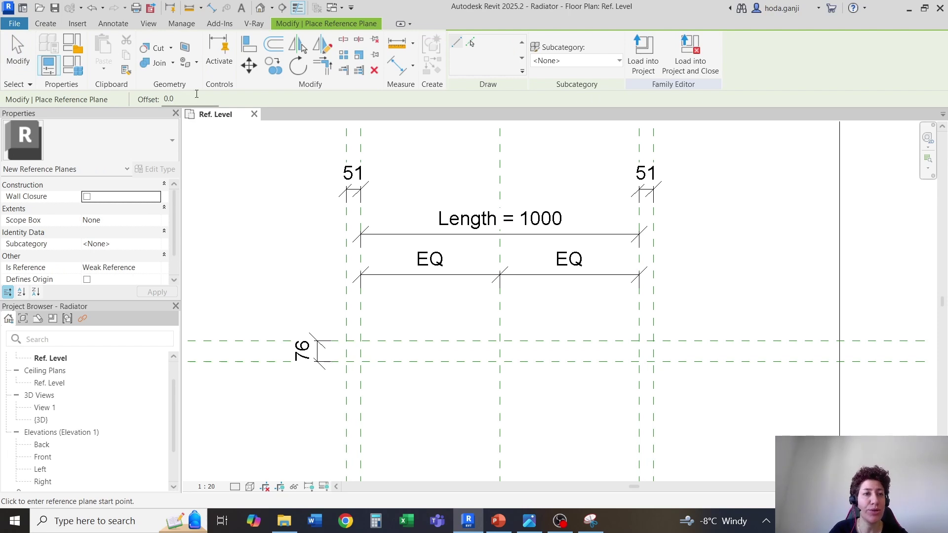
pyautogui.doubleClick(201, 98)
pyautogui.write('27')
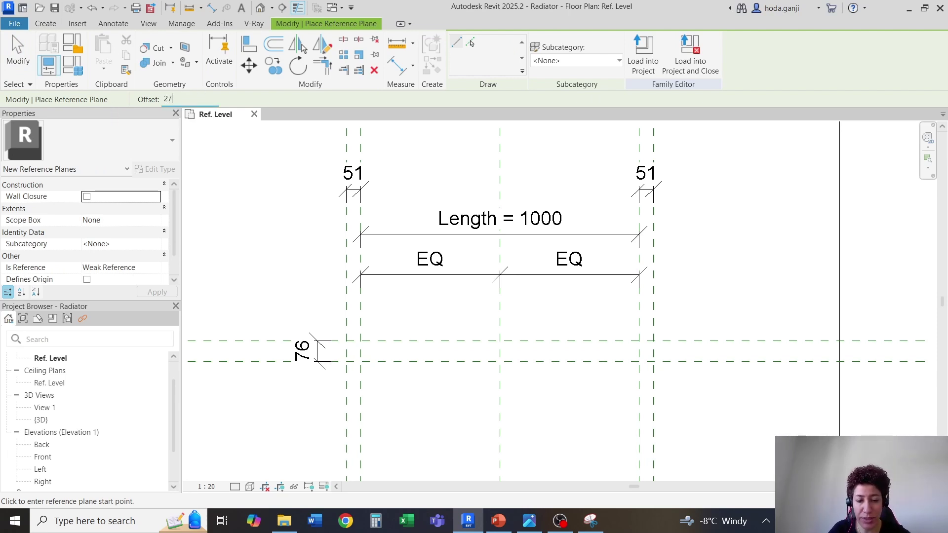
pyautogui.write('9')
pyautogui.click(269, 362)
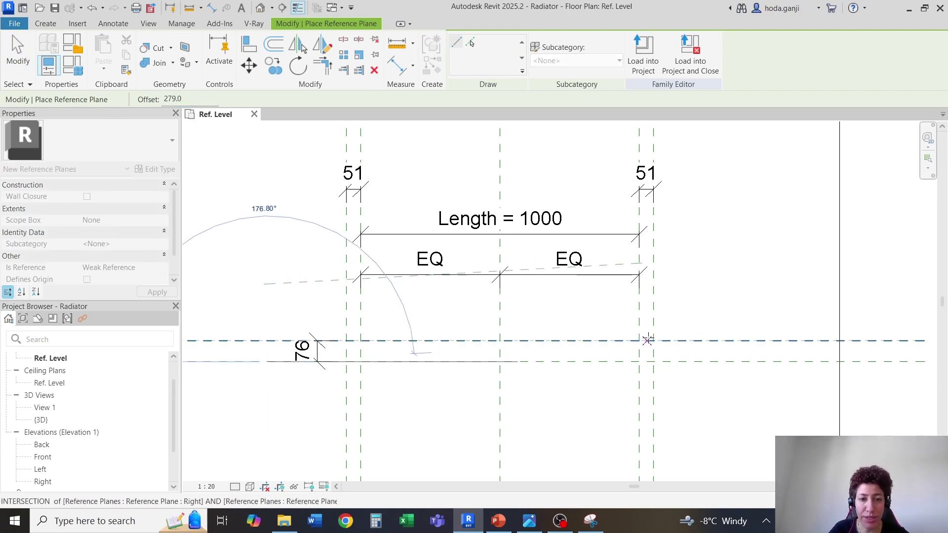
pyautogui.click(704, 366)
pyautogui.press('Escape')
pyautogui.press('Escape')
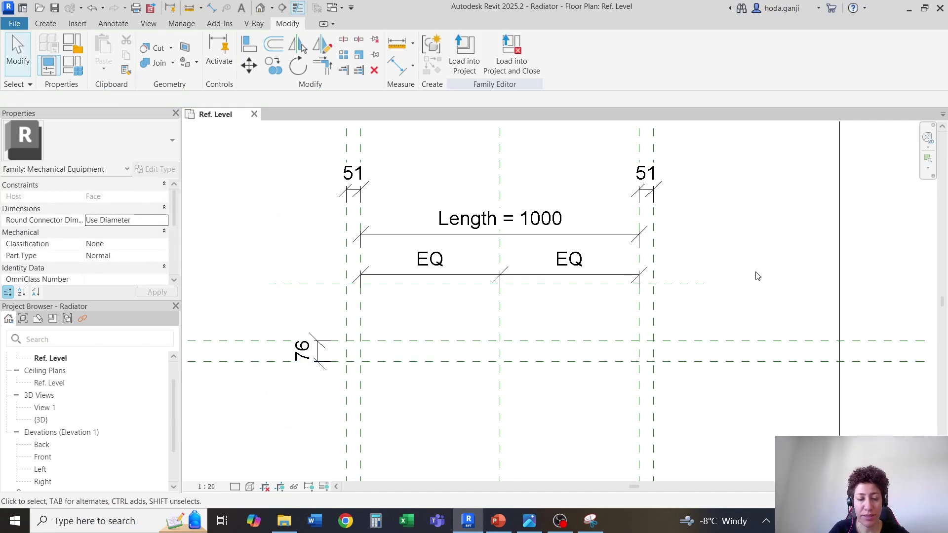
# - Add an aligned dimension from the uppermost horizontal reference plane to the horizontal center plane, placed near their right ends
pyautogui.press('d')
pyautogui.press('i')
pyautogui.click(703, 283)
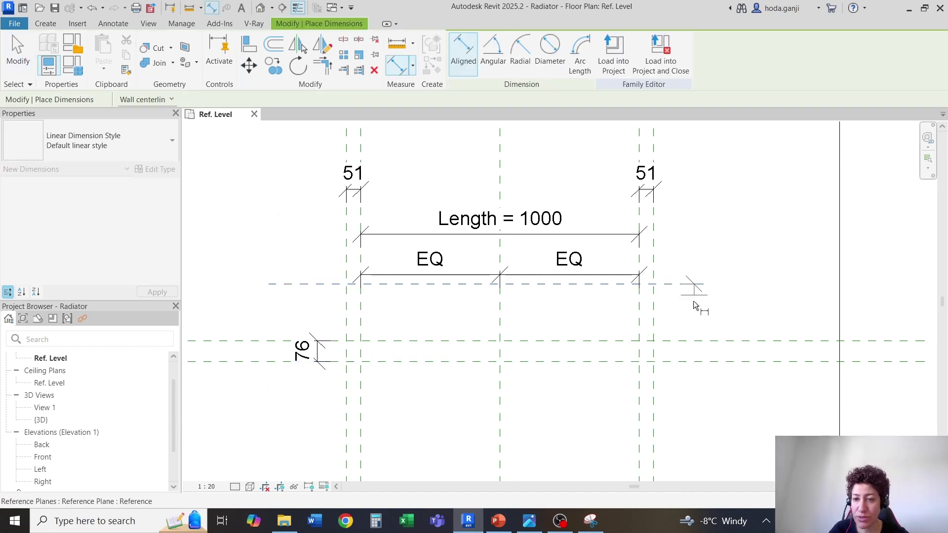
pyautogui.click(704, 364)
pyautogui.click(725, 381)
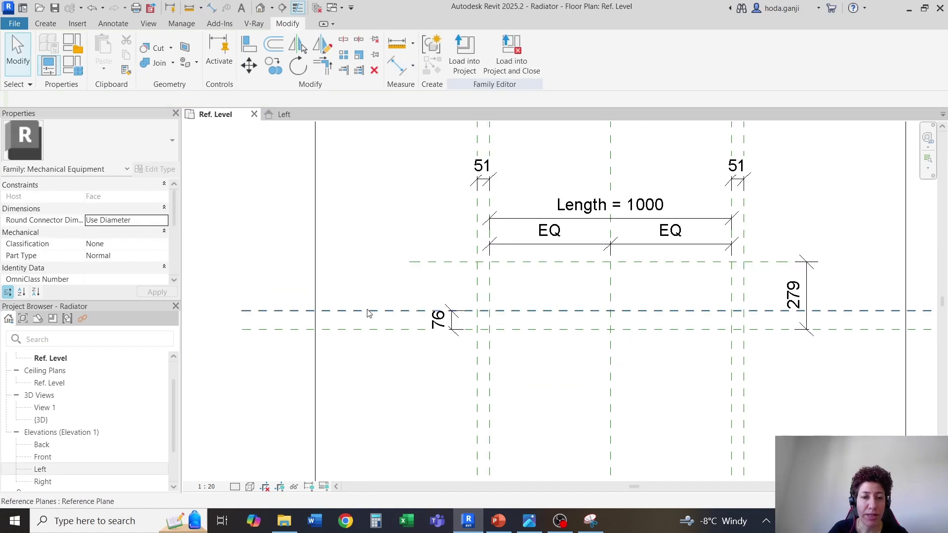
# - Name the middle horizontal reference plane, 76 mm above the center plane, Pipe Centre line
pyautogui.click(369, 313)
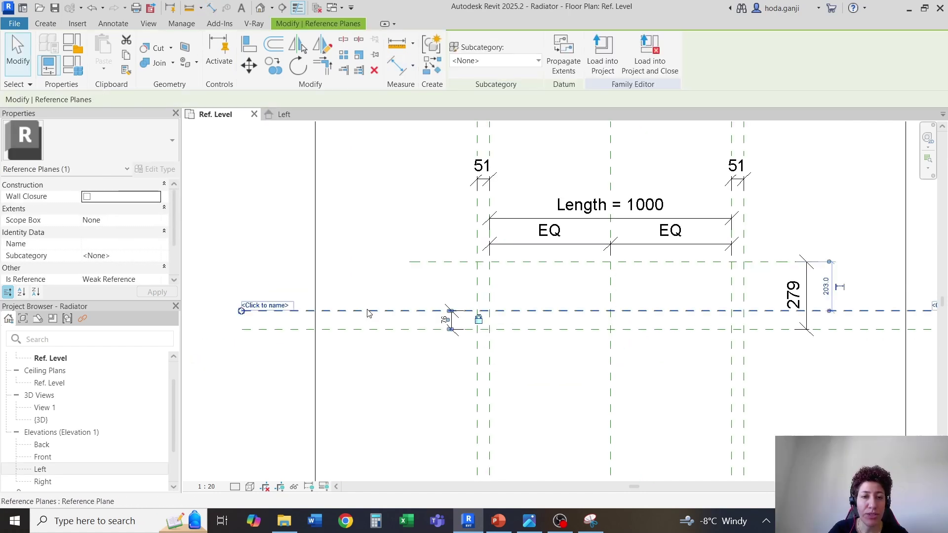
pyautogui.click(284, 304)
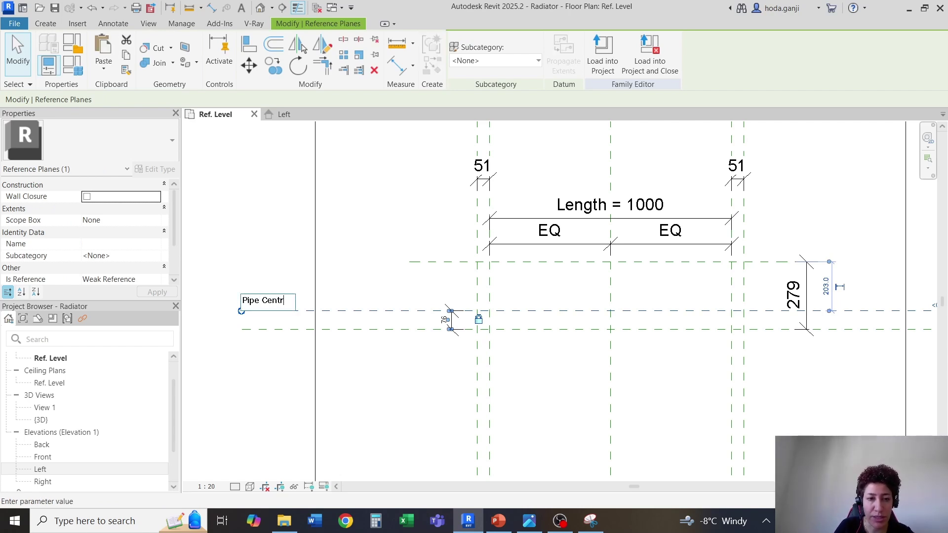
pyautogui.write('Pipe Centre line')
pyautogui.click(284, 309)
pyautogui.click(457, 369)
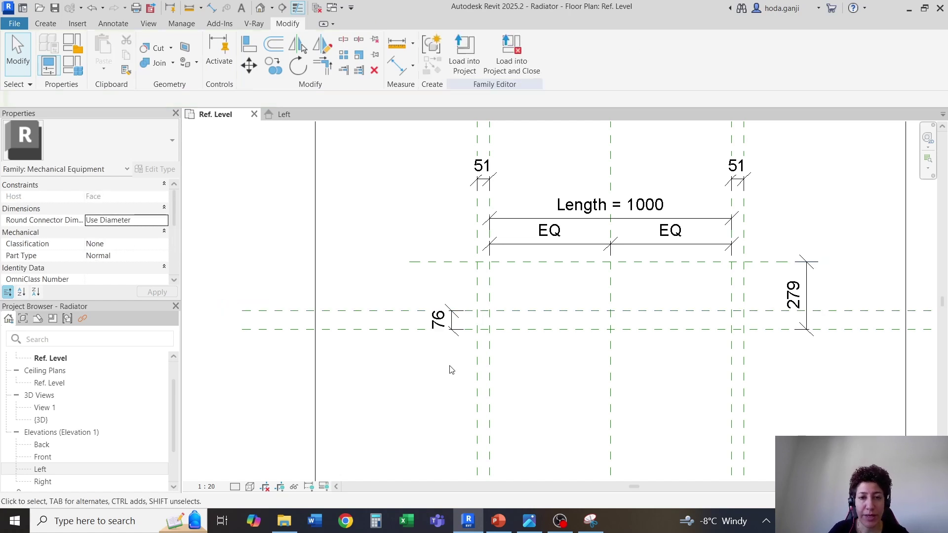
# - Name the uppermost horizontal reference plane Top
pyautogui.click(447, 262)
pyautogui.click(447, 269)
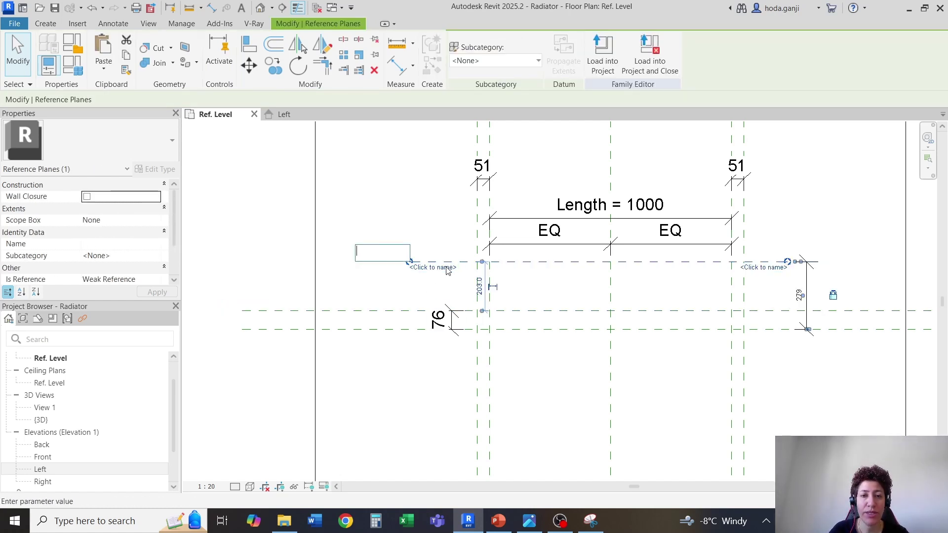
pyautogui.write('Top')
pyautogui.press('Return')
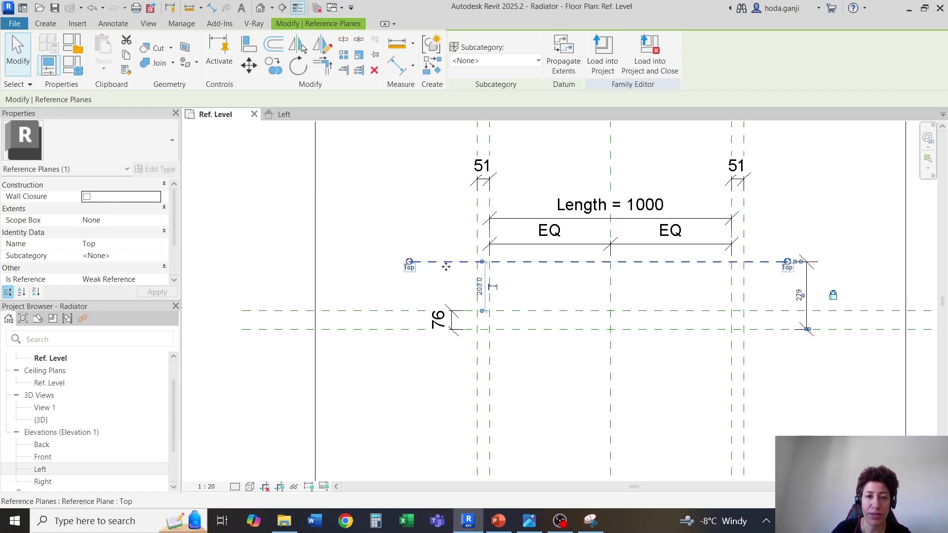
pyautogui.click(519, 364)
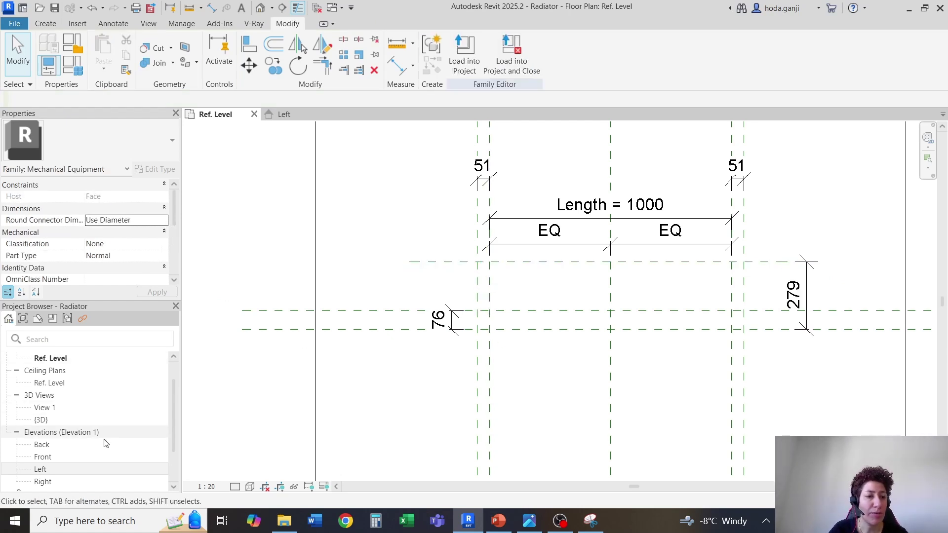
# - In the Left elevation, draw a horizontal reference plane offset 111 mm above the Ref. Level, crossing the three vertical planes
pyautogui.click(68, 471)
pyautogui.doubleClick(68, 471)
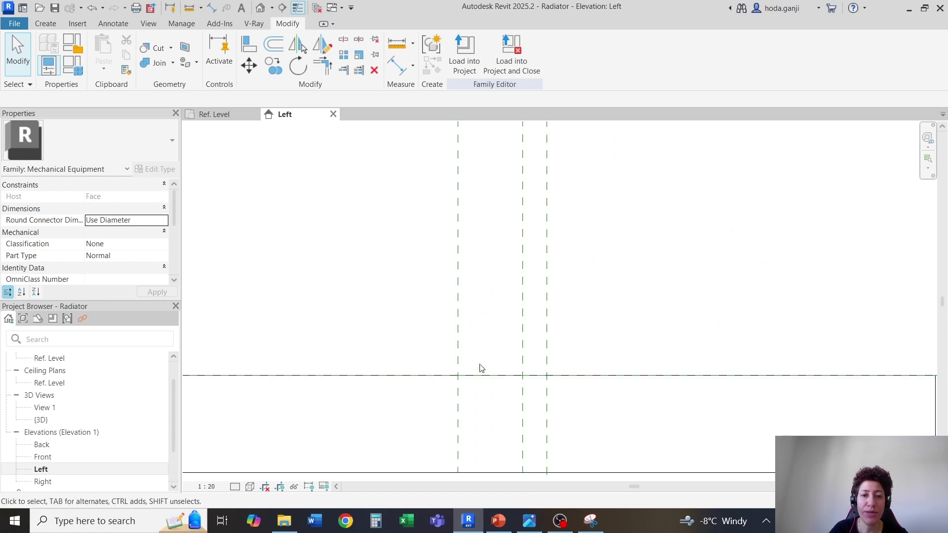
pyautogui.scroll(2, 540, 321)
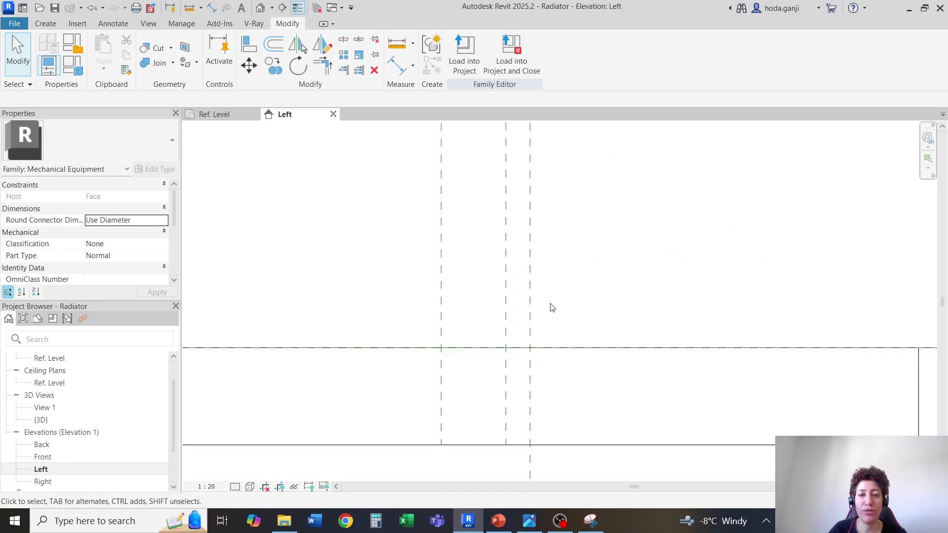
pyautogui.scroll(1, 381, 332)
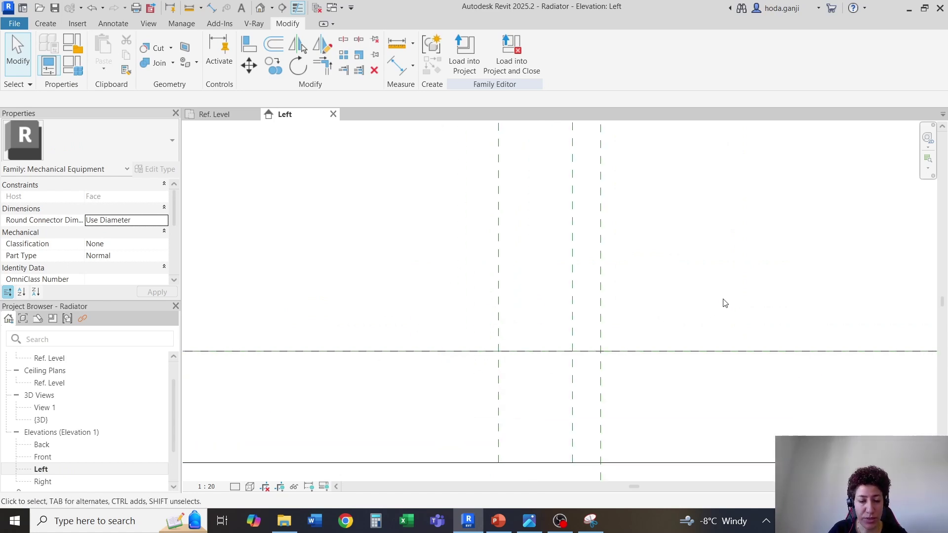
pyautogui.press('r')
pyautogui.press('p')
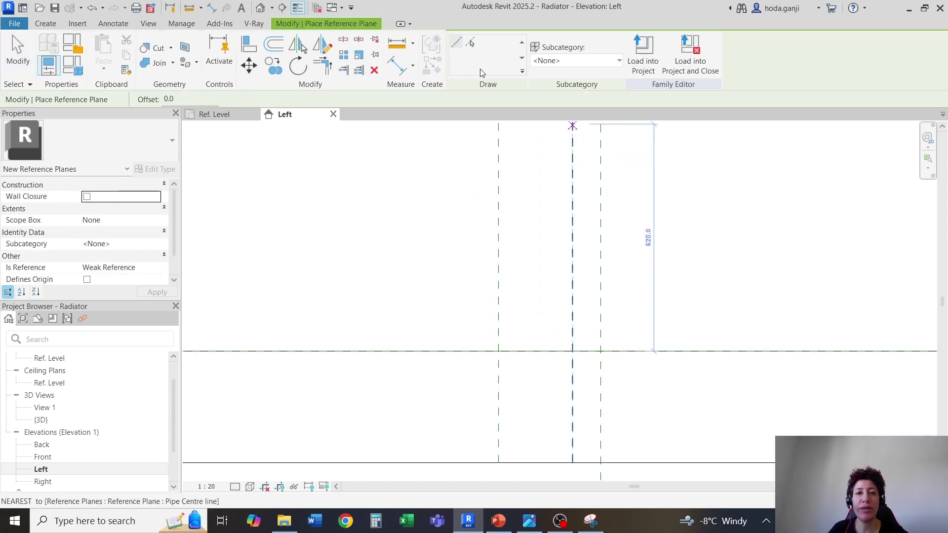
pyautogui.click(190, 100)
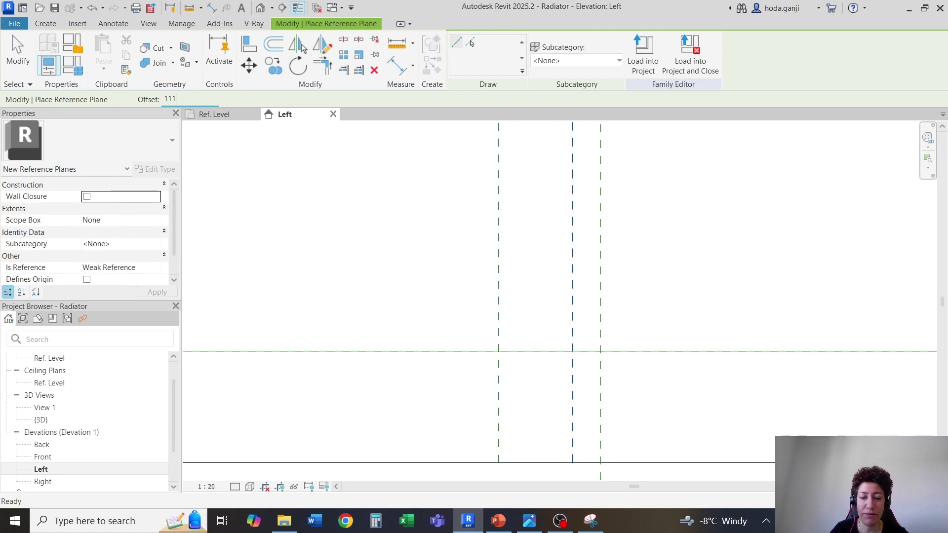
pyautogui.click(444, 347)
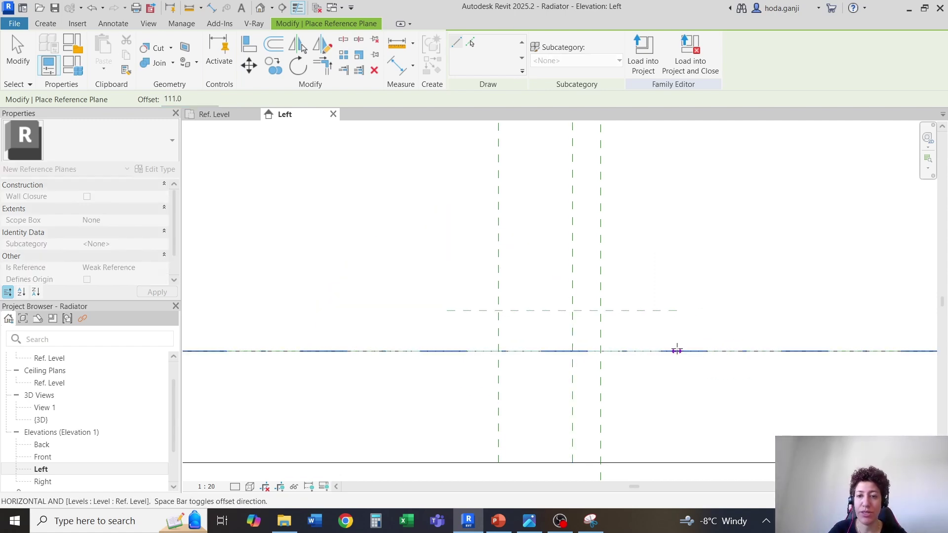
pyautogui.click(677, 351)
pyautogui.press('Escape')
pyautogui.press('Escape')
# - Draw a shorter horizontal reference plane offset 52 mm above the Ref. Level, crossing only the leftmost vertical plane
pyautogui.scroll(3, 440, 376)
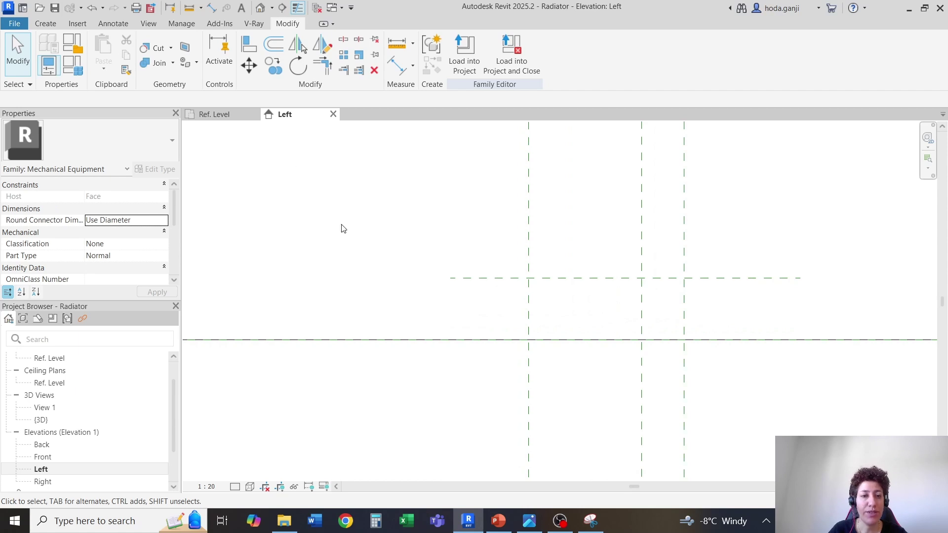
pyautogui.press('r')
pyautogui.press('p')
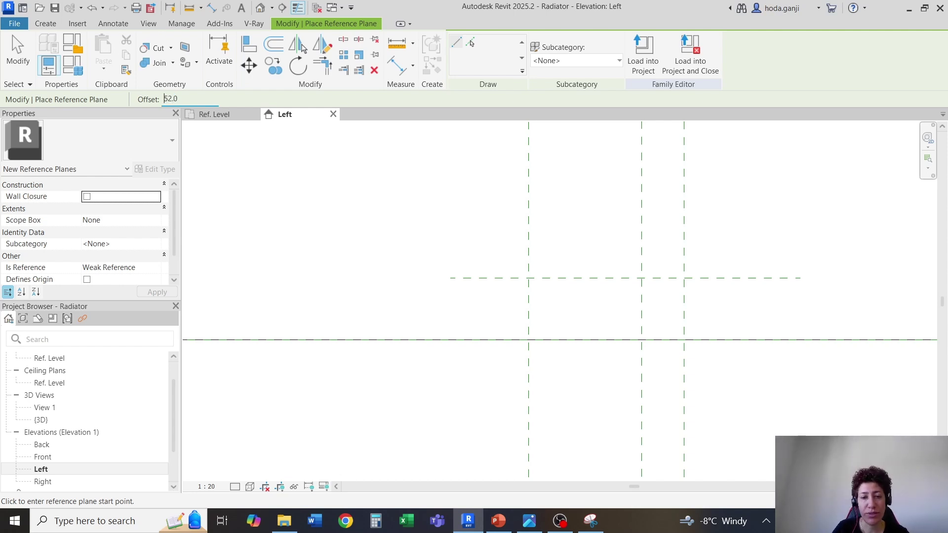
pyautogui.click(361, 340)
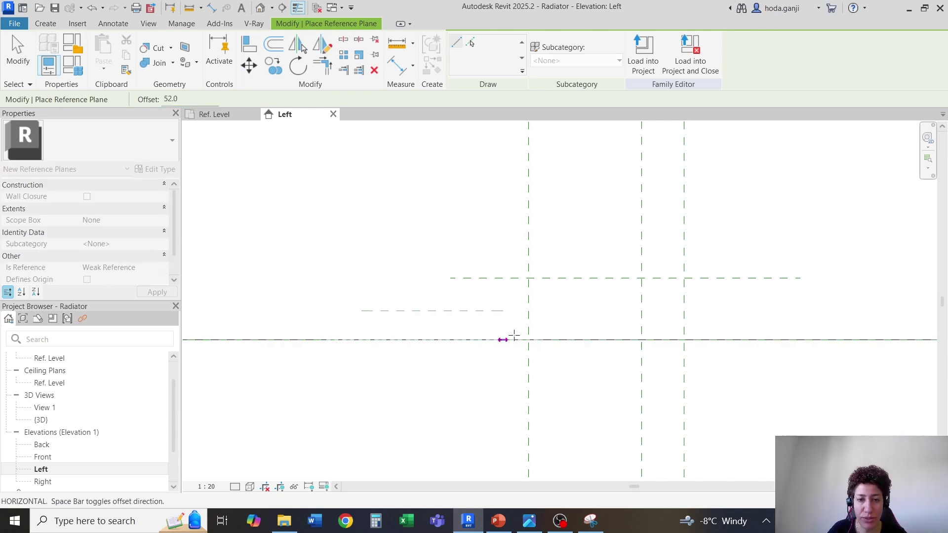
pyautogui.click(558, 339)
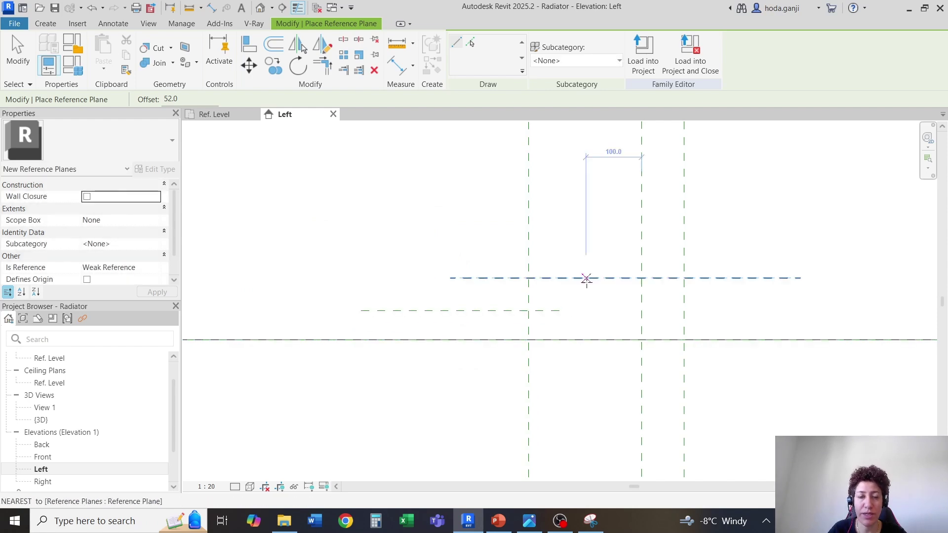
pyautogui.press('Escape')
pyautogui.press('Escape')
# - Add aligned dimensions from the Ref. Level to the lower and the upper horizontal reference planes, placed at their outer ends
pyautogui.press('d')
pyautogui.press('i')
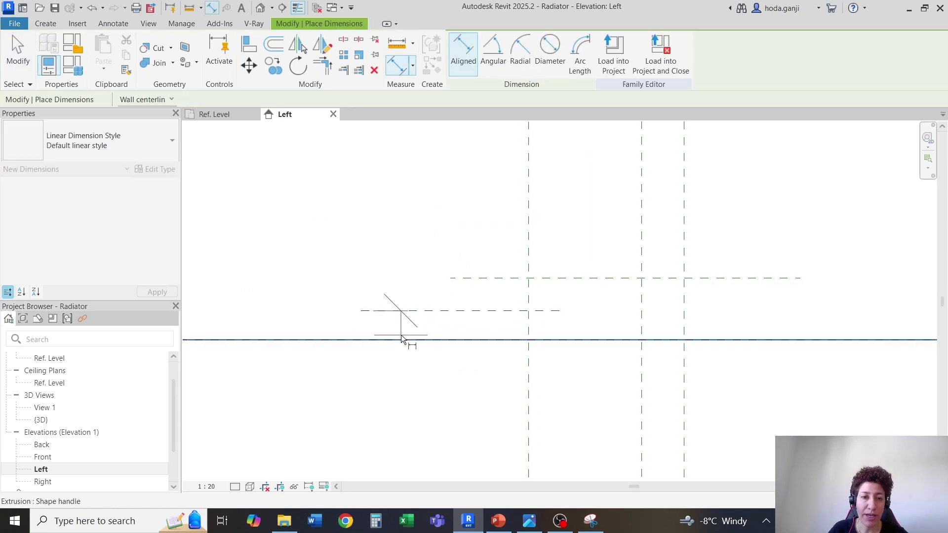
pyautogui.click(401, 338)
pyautogui.click(328, 349)
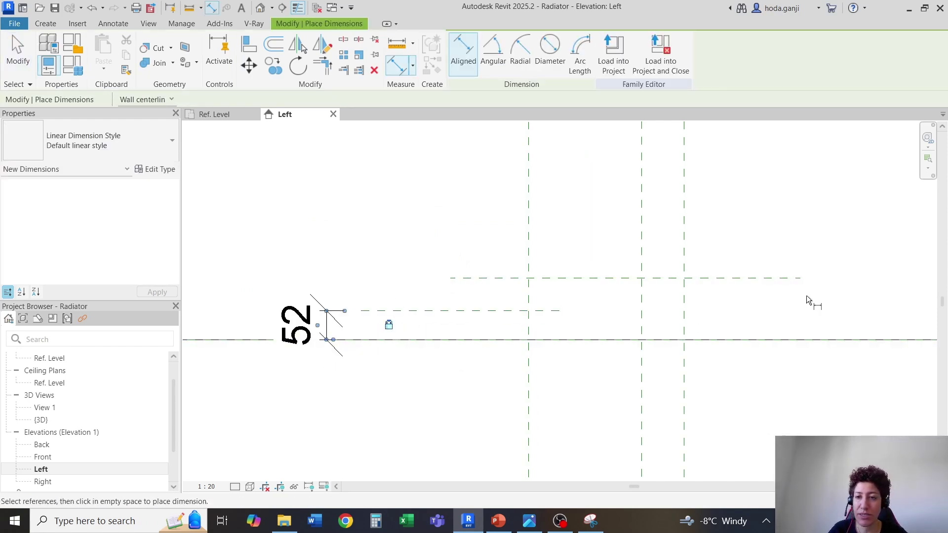
pyautogui.click(782, 279)
pyautogui.click(784, 340)
pyautogui.scroll(-2, 756, 331)
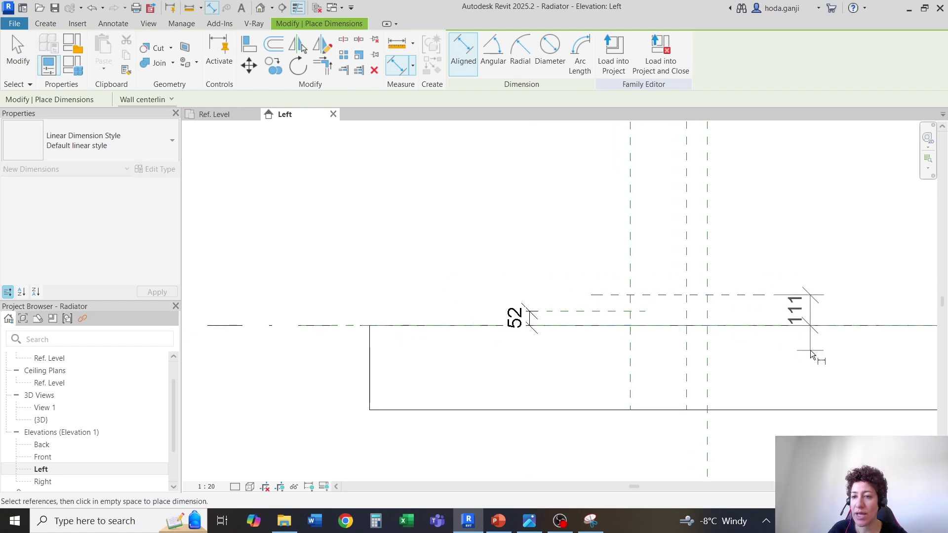
pyautogui.click(810, 351)
pyautogui.press('Escape')
pyautogui.press('Escape')
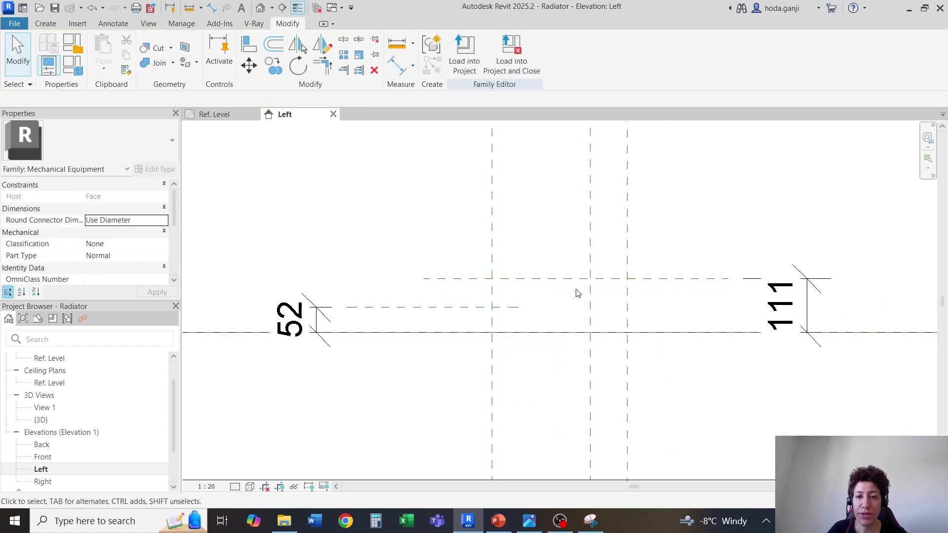
# - Draw a vertical reference plane offset 141 mm to the left of the rightmost vertical plane
pyautogui.scroll(4, 576, 277)
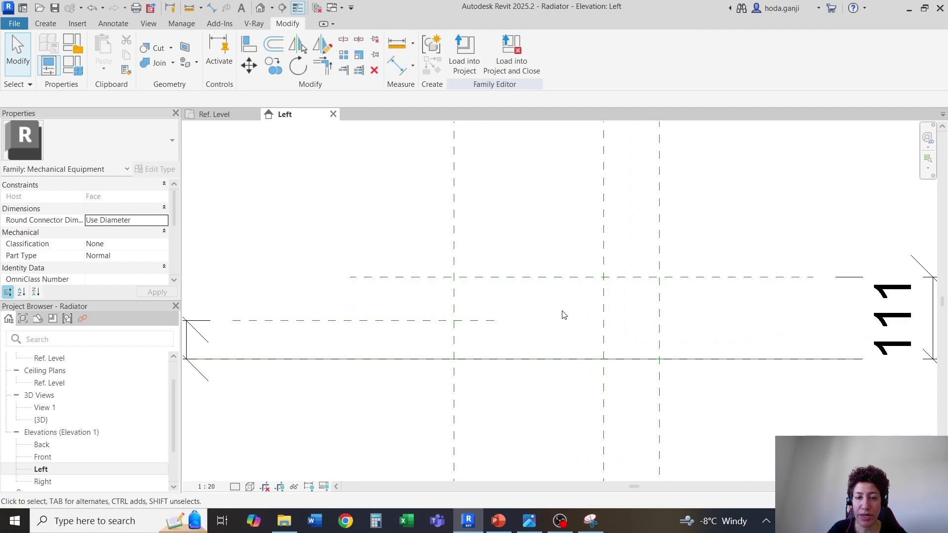
pyautogui.press('r')
pyautogui.press('p')
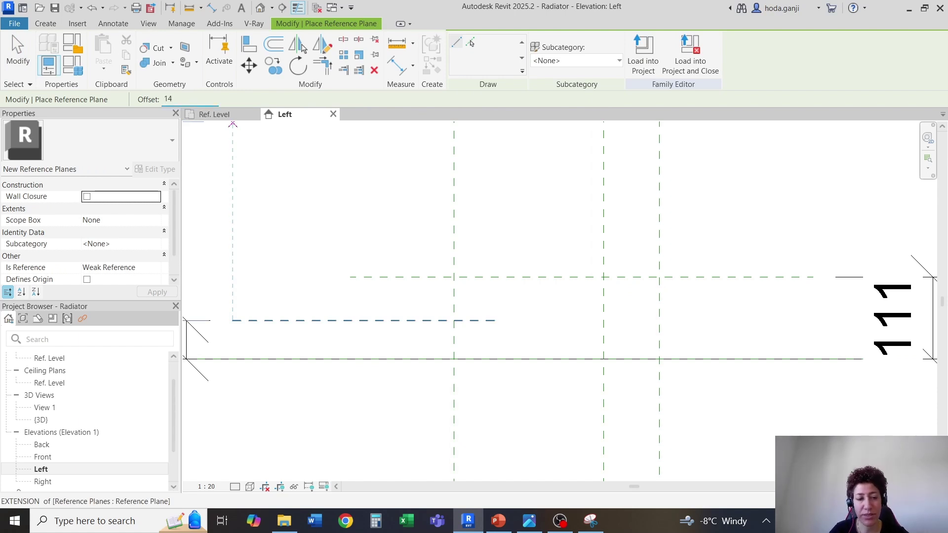
pyautogui.click(659, 411)
pyautogui.click(660, 196)
pyautogui.press('Escape')
pyautogui.scroll(-1, 659, 200)
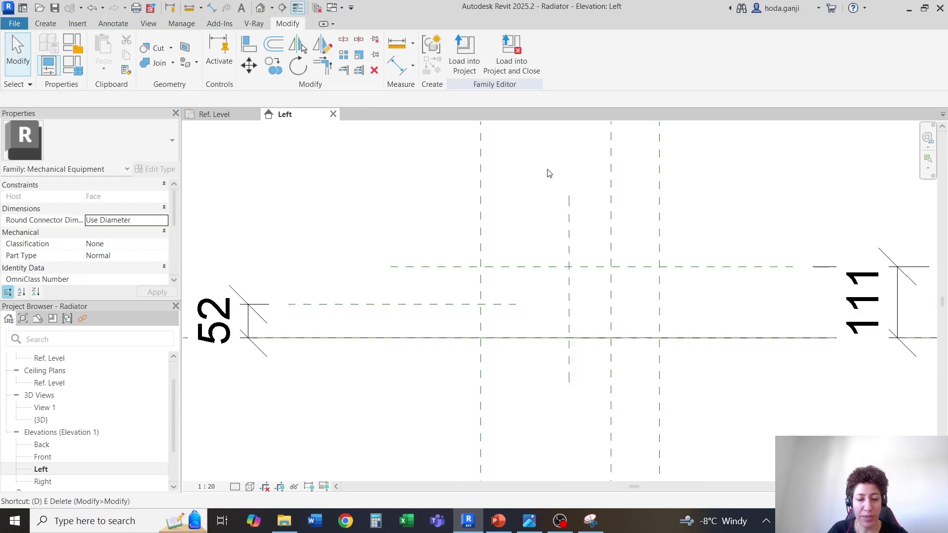
# - Add an aligned dimension between the new short vertical reference plane and the rightmost vertical plane, above the horizontal planes
pyautogui.press('d')
pyautogui.press('i')
pyautogui.click(569, 214)
pyautogui.click(661, 221)
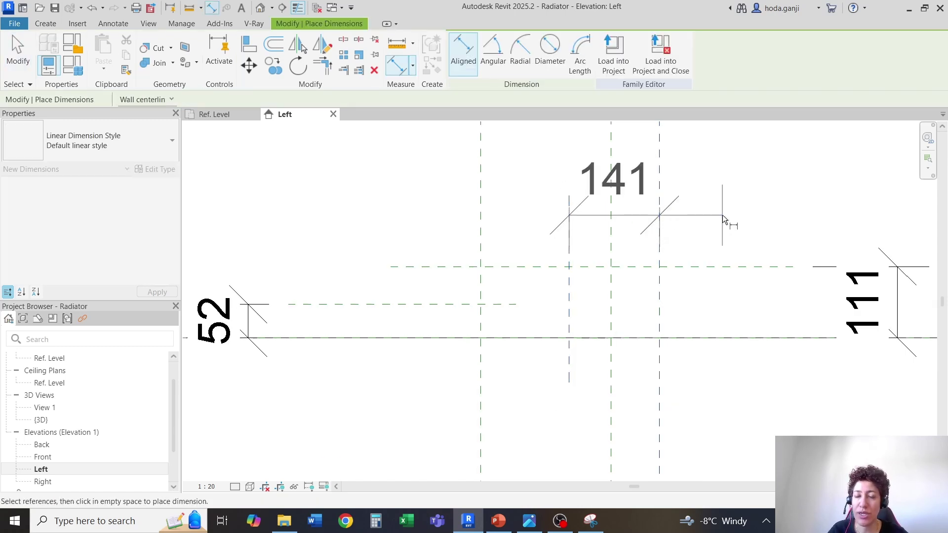
pyautogui.click(722, 215)
pyautogui.scroll(2, 571, 368)
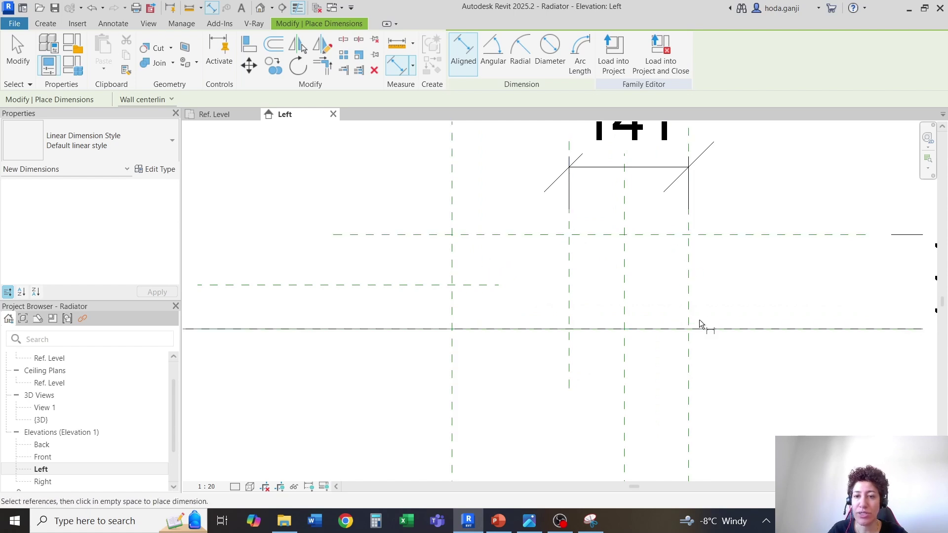
pyautogui.press('Escape')
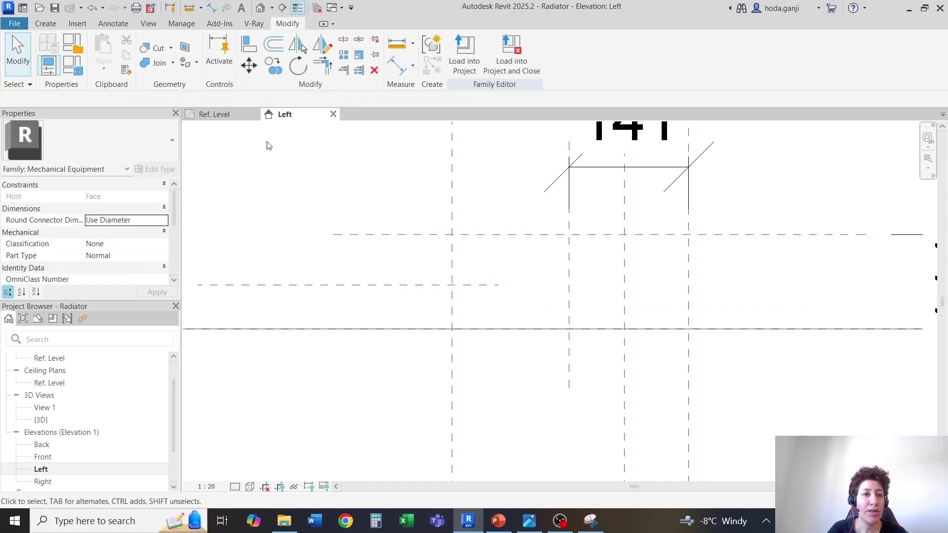
# - From the Ref. Level floor plan, set the Left reference plane as the work plane and open the Left elevation for an extrusion sketch
pyautogui.click(213, 115)
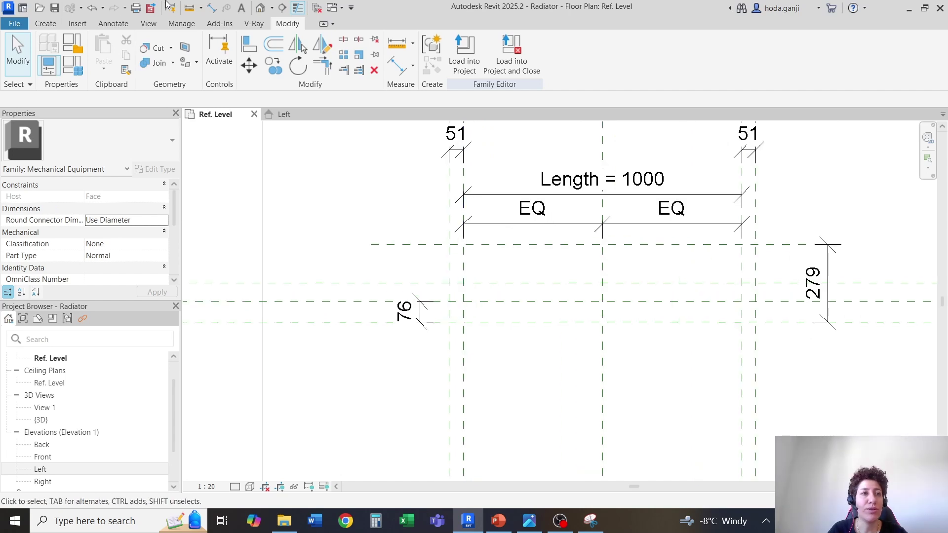
pyautogui.click(39, 25)
pyautogui.click(730, 68)
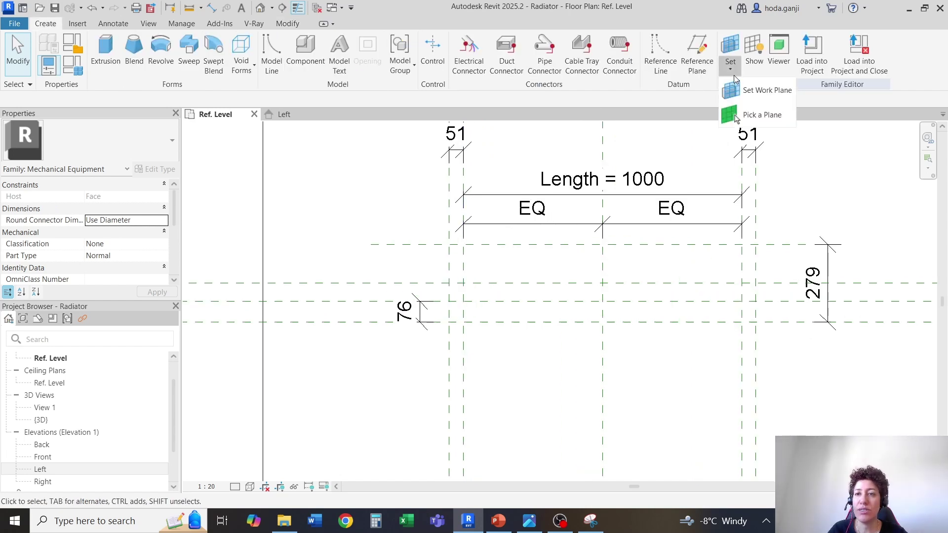
pyautogui.click(763, 114)
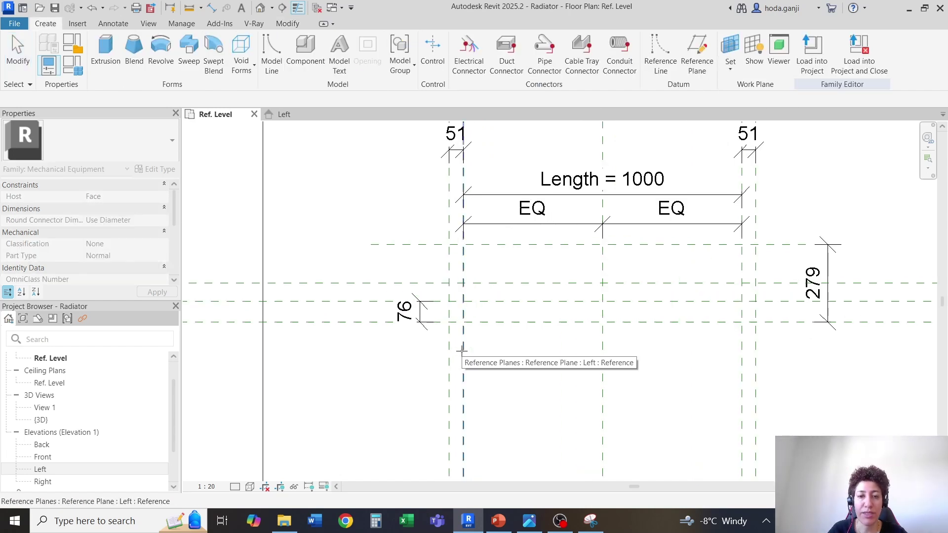
pyautogui.click(462, 349)
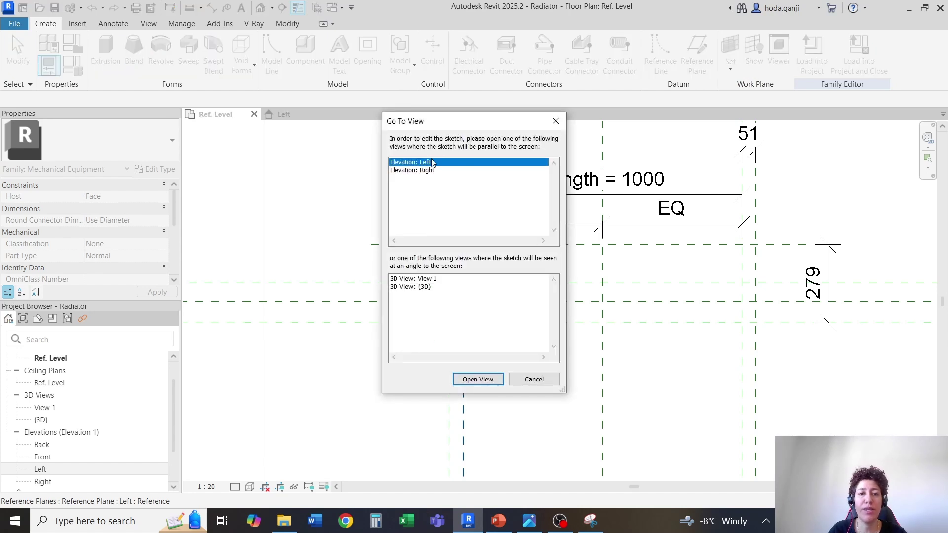
pyautogui.click(477, 380)
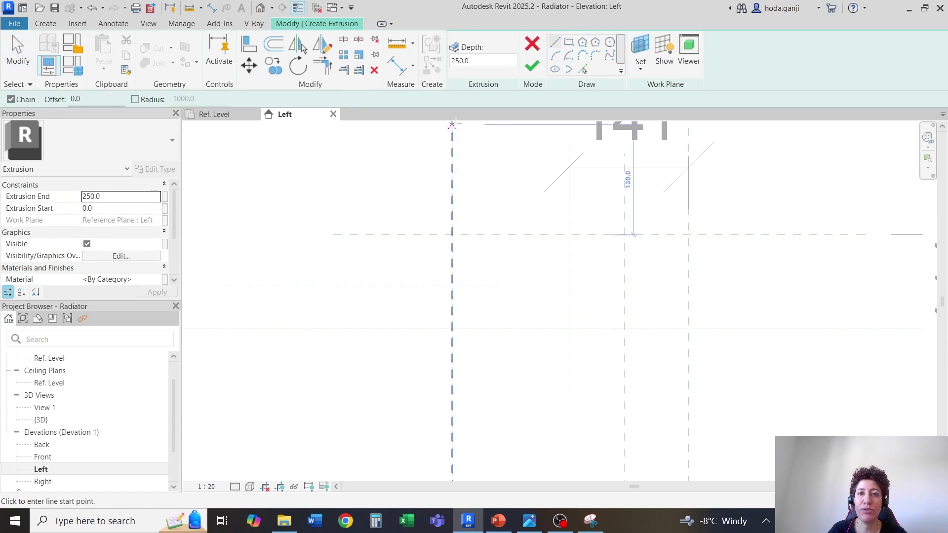
# - Create extrusion sketch lines by picking the Ref. Level, the upper horizontal plane, and the rightmost and leftmost vertical planes
pyautogui.click(584, 70)
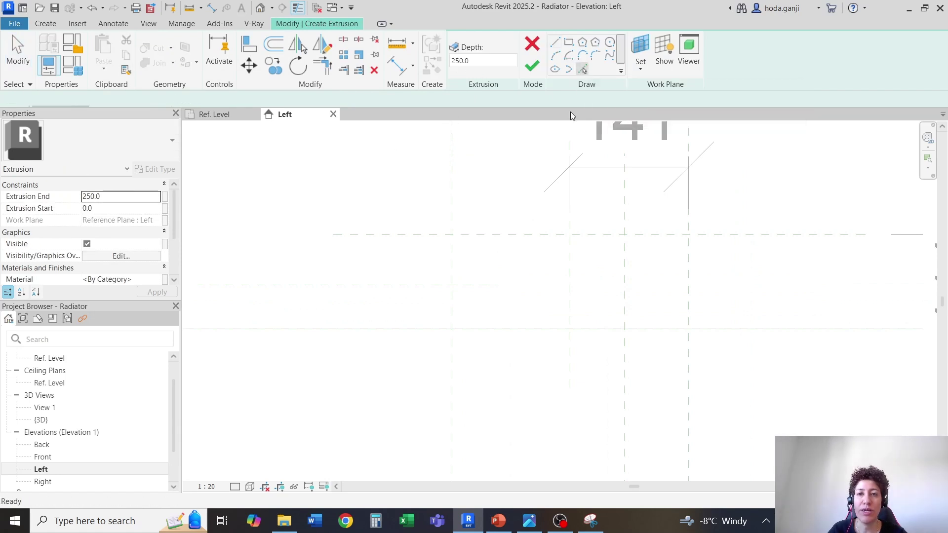
pyautogui.scroll(-5, 533, 271)
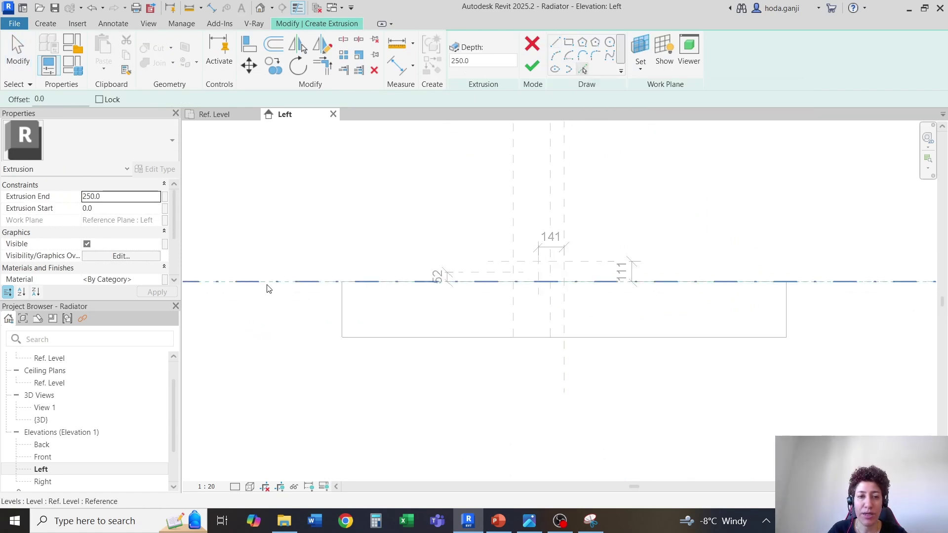
pyautogui.click(268, 285)
pyautogui.scroll(5, 548, 269)
pyautogui.click(583, 286)
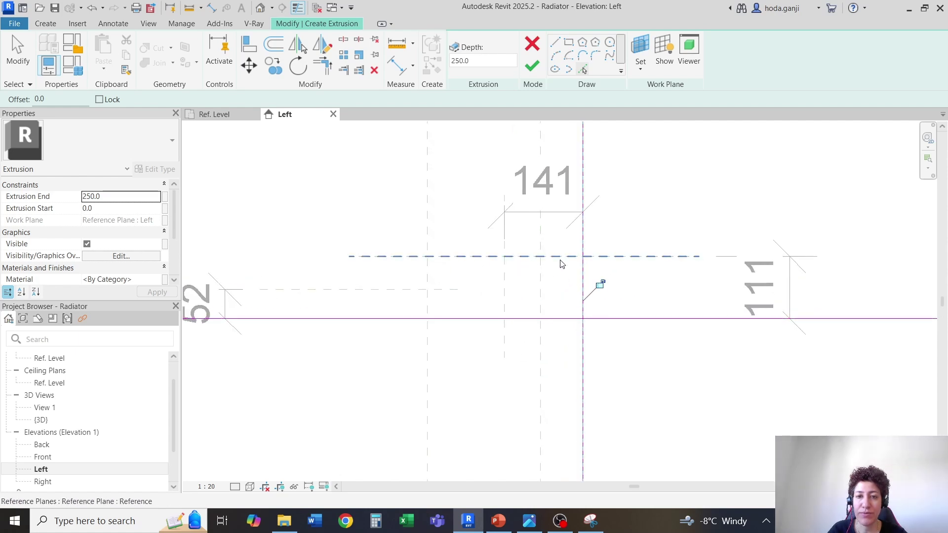
pyautogui.click(561, 258)
pyautogui.click(428, 306)
pyautogui.scroll(1, 489, 303)
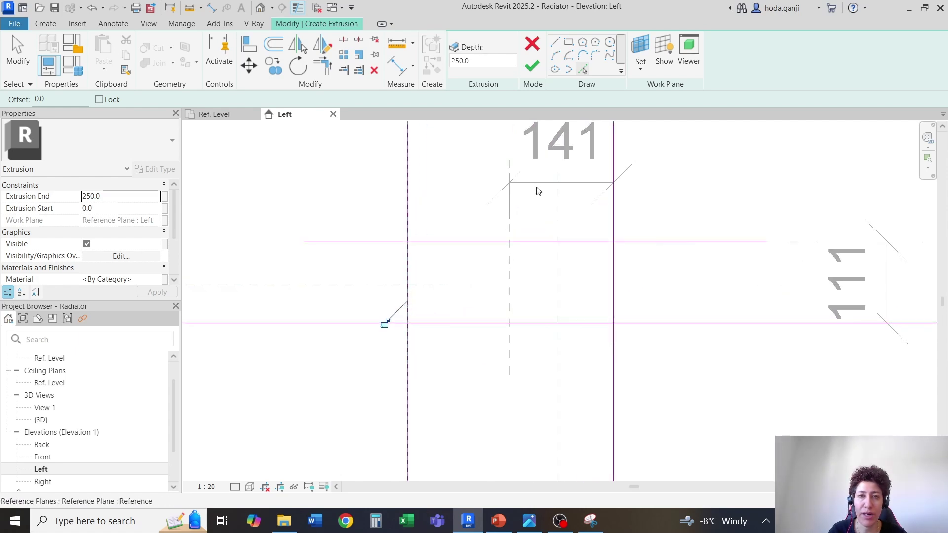
# - Sketch a sloped line from where the leftmost vertical plane meets the 52 mm plane to where the short vertical plane meets the 111 mm plane
pyautogui.click(556, 42)
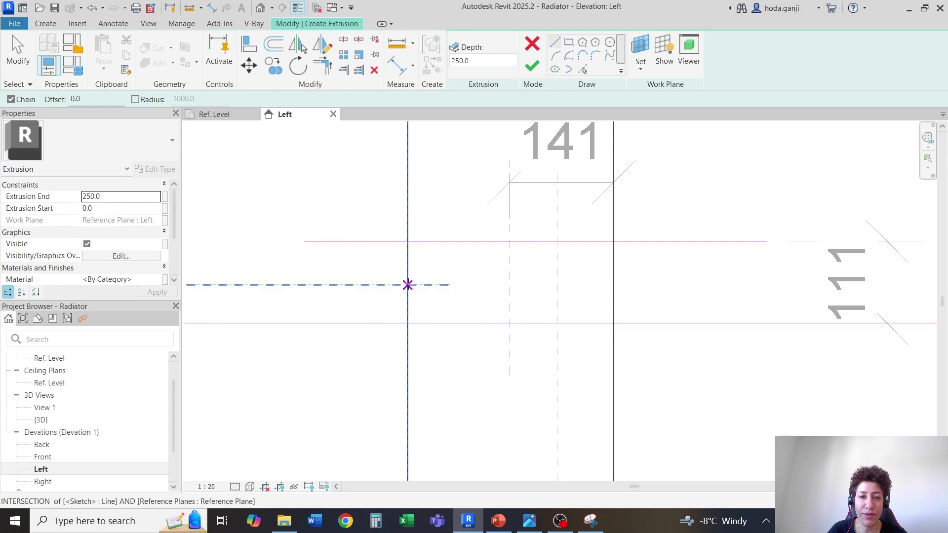
pyautogui.click(408, 285)
pyautogui.click(509, 241)
pyautogui.press('Escape')
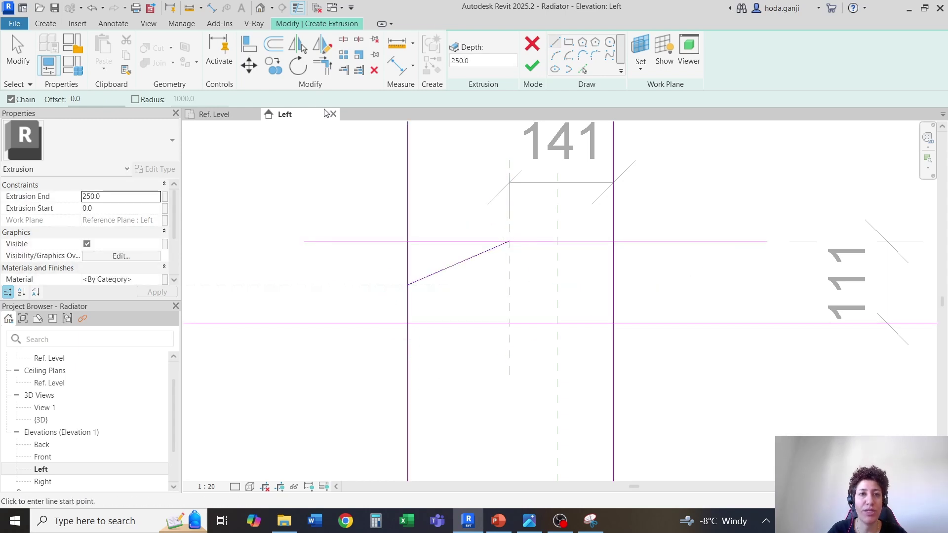
# - Trim the sketch lines to corners, forming a closed five-sided radiator profile with the sloped edge at its upper left
pyautogui.click(322, 67)
pyautogui.click(489, 253)
pyautogui.click(524, 242)
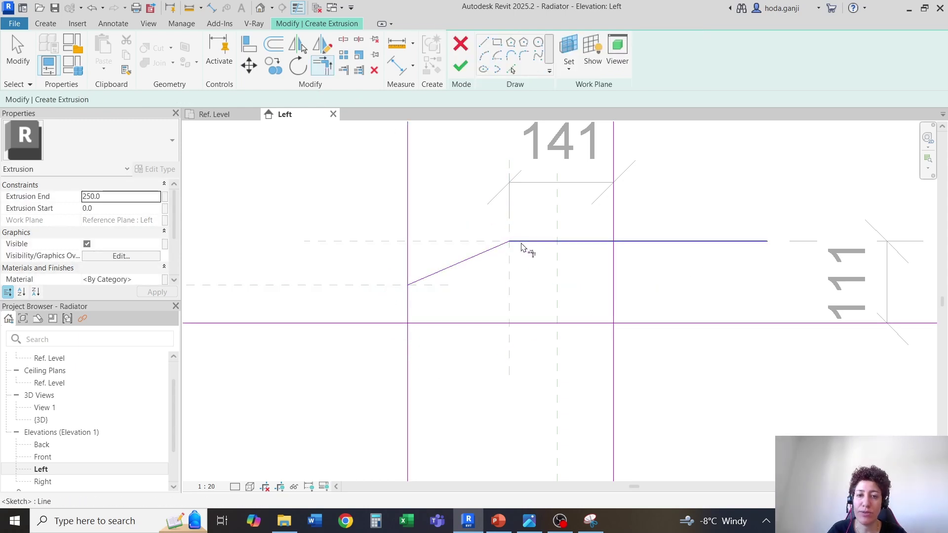
pyautogui.click(612, 271)
pyautogui.click(599, 242)
pyautogui.click(595, 323)
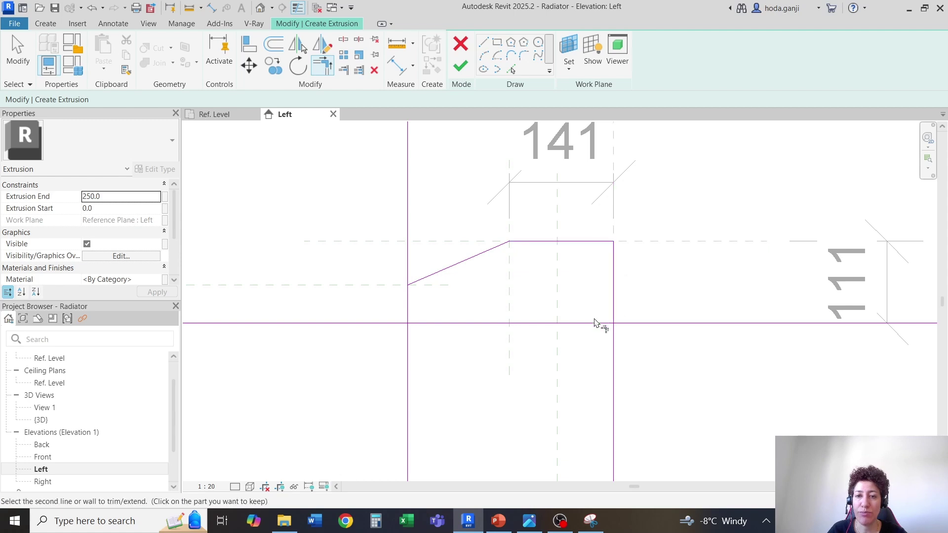
pyautogui.click(613, 318)
pyautogui.click(431, 323)
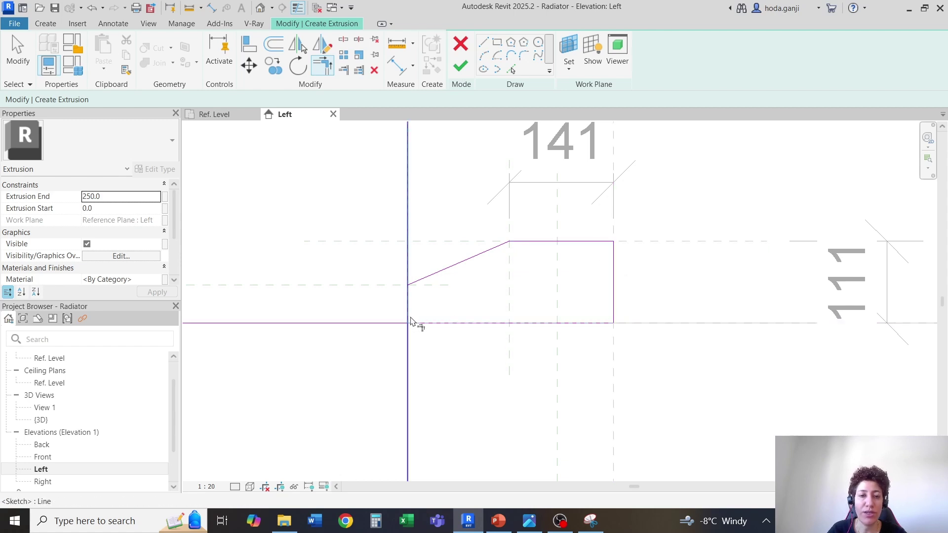
pyautogui.click(409, 316)
pyautogui.click(408, 303)
pyautogui.click(435, 273)
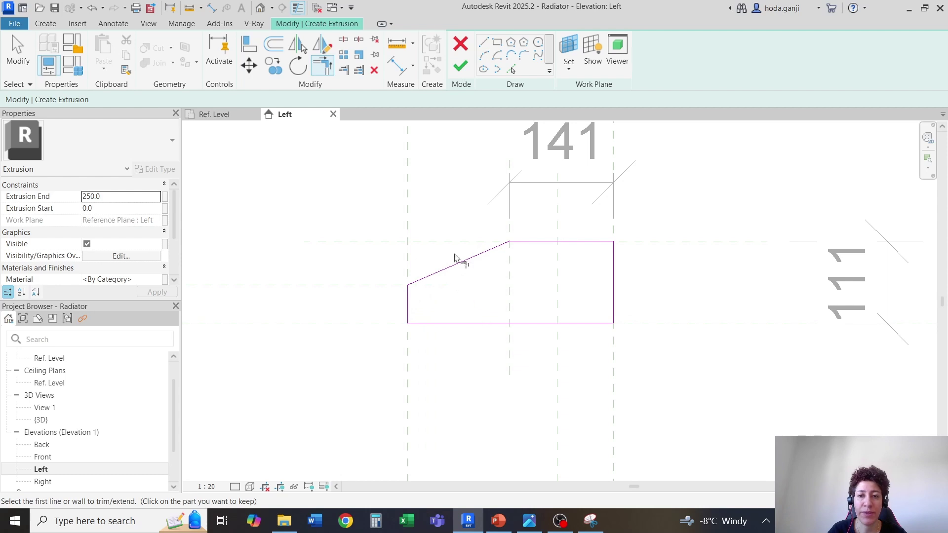
# - Finish the radiator profile extrusion, stretch its right end to the Right reference plane in the Ref. Level plan, and view it in 3D
pyautogui.click(462, 67)
pyautogui.click(215, 114)
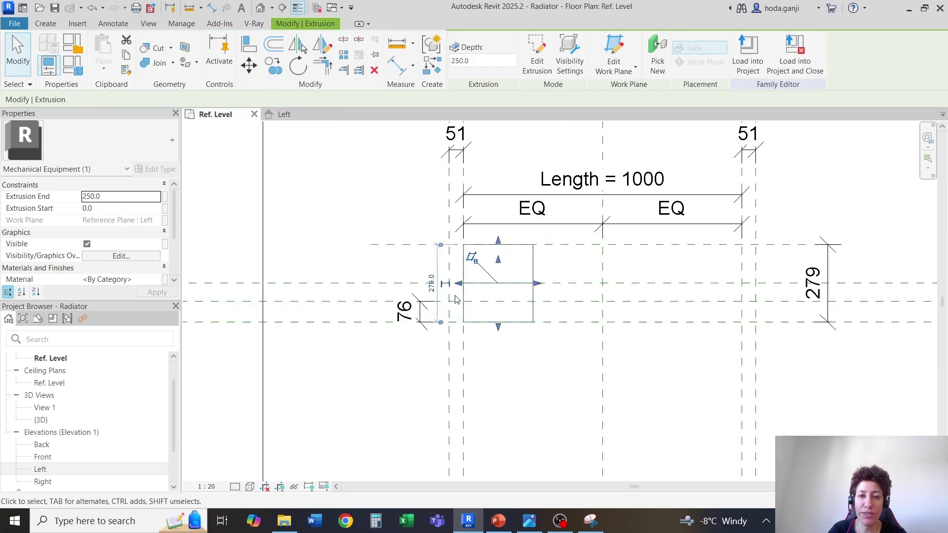
pyautogui.scroll(1, 650, 275)
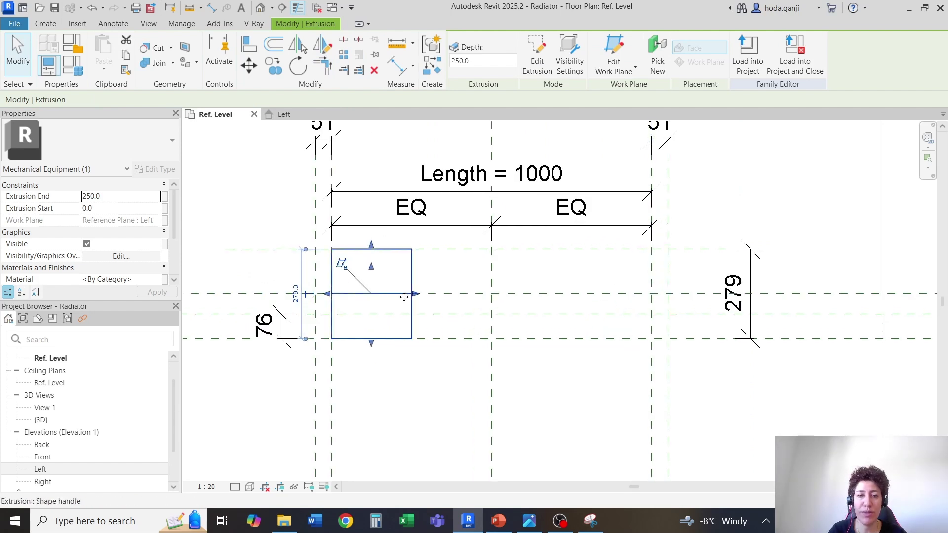
pyautogui.moveTo(416, 294); pyautogui.dragTo(652, 297)
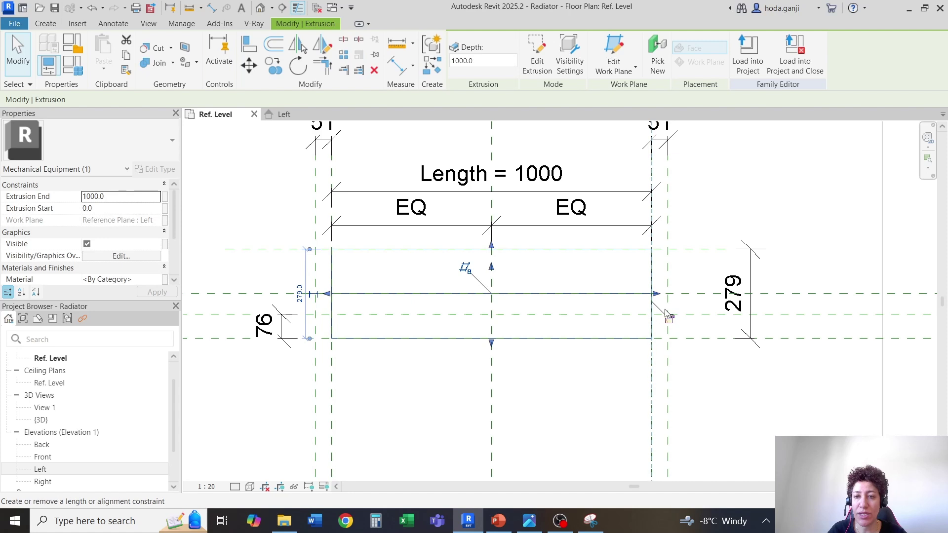
pyautogui.click(260, 7)
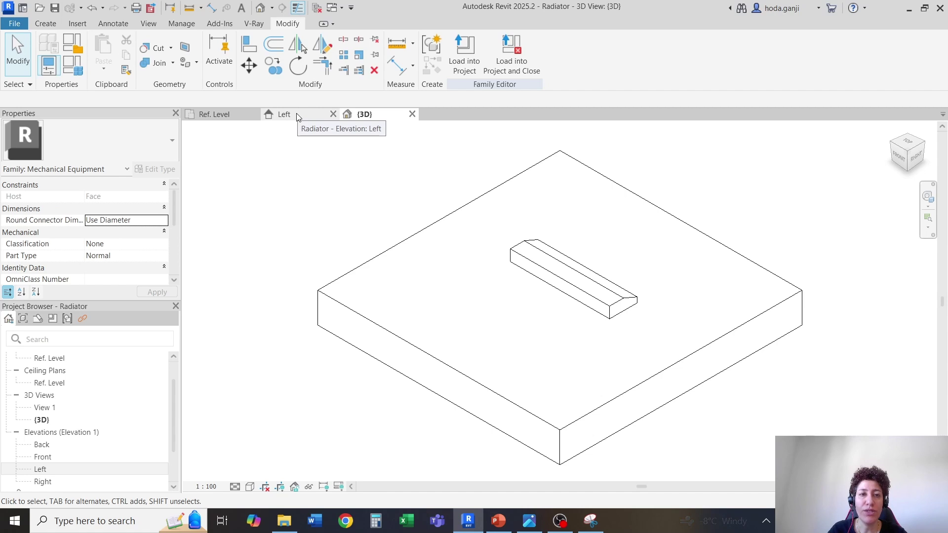
# - From the Ref. Level plan, set the outermost left reference plane, 51 mm outside the radiator body, as work plane and open the Left elevation
pyautogui.click(214, 114)
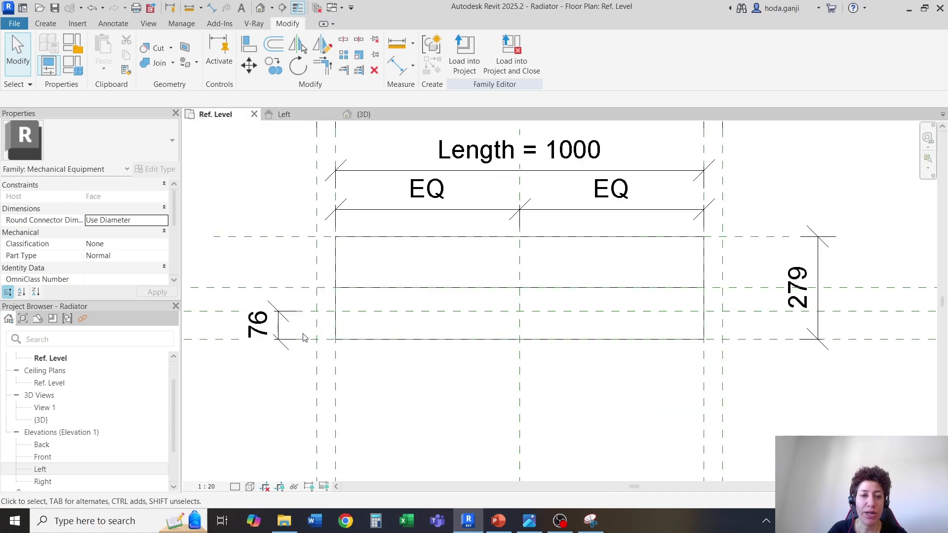
pyautogui.scroll(-2, 338, 320)
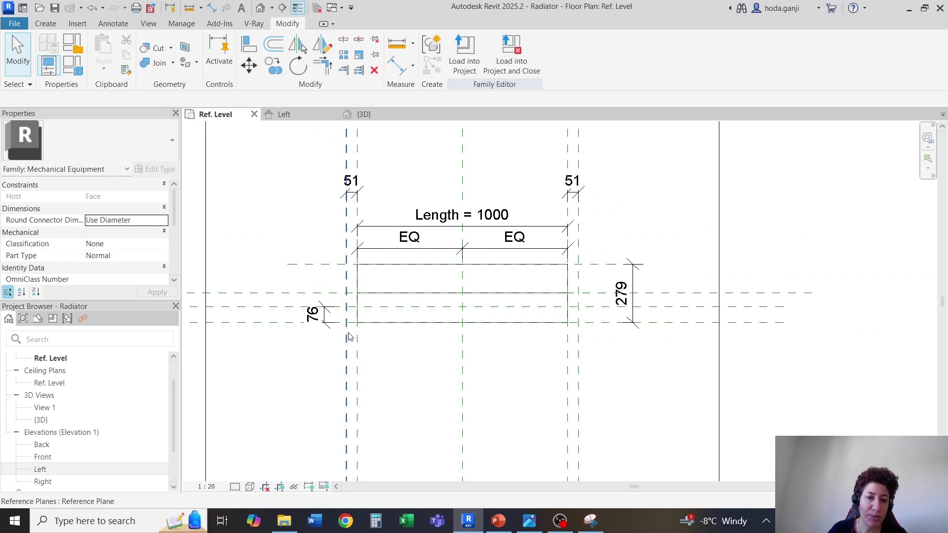
pyautogui.scroll(1, 349, 341)
pyautogui.click(45, 23)
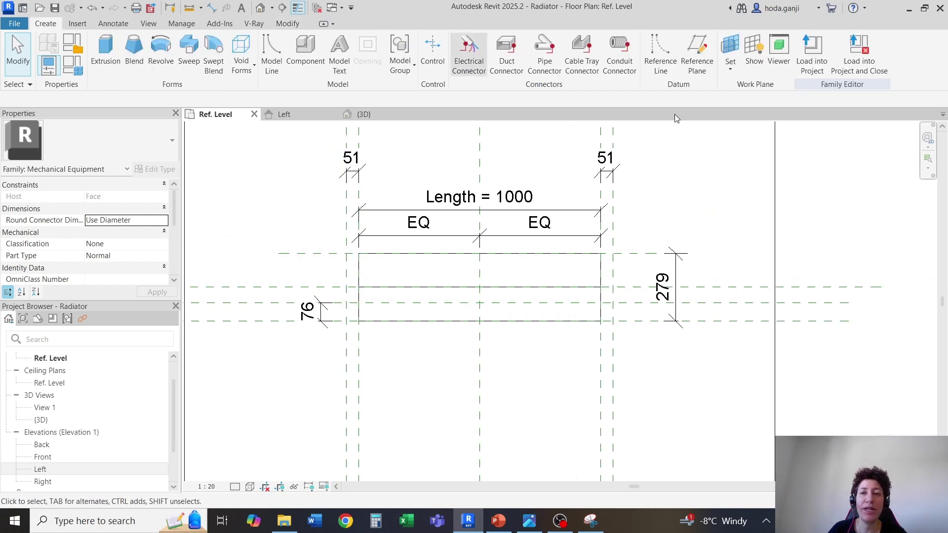
pyautogui.click(731, 70)
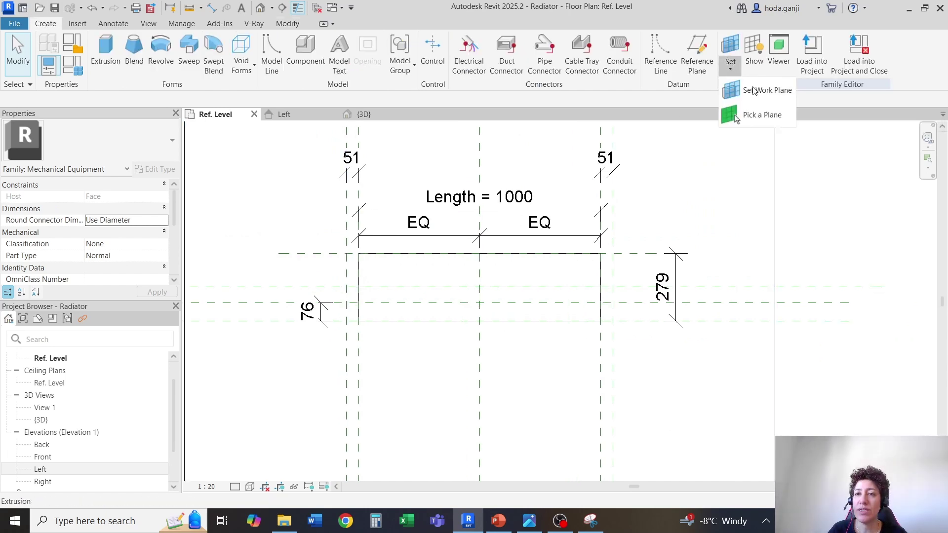
pyautogui.click(773, 118)
pyautogui.click(347, 360)
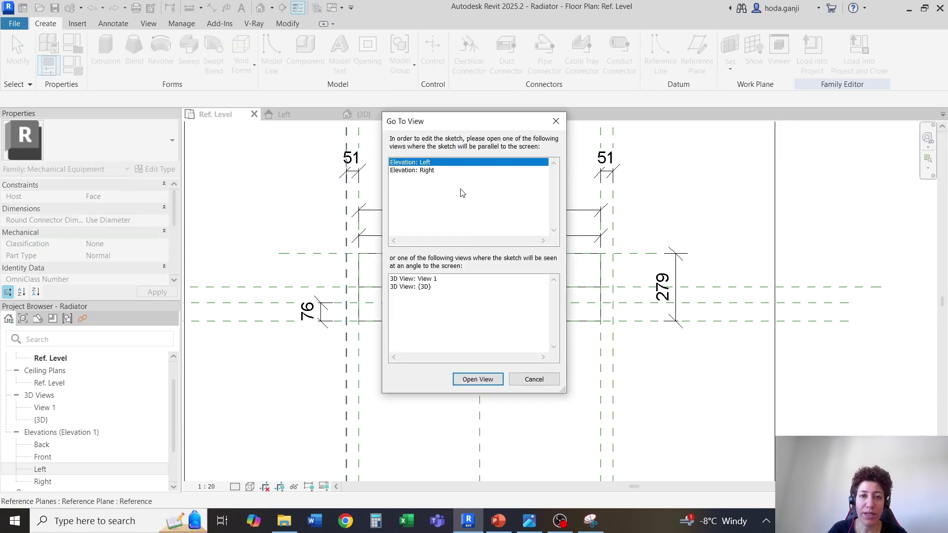
pyautogui.click(471, 379)
# - Extend the 52 mm horizontal reference plane so that it crosses the vertical Pipe Centre line plane
pyautogui.scroll(-2, 567, 377)
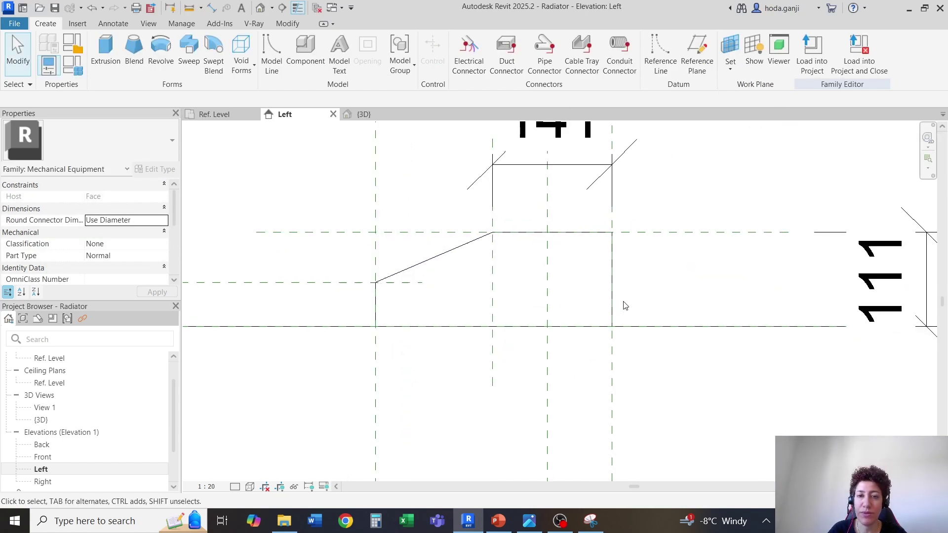
pyautogui.click(432, 290)
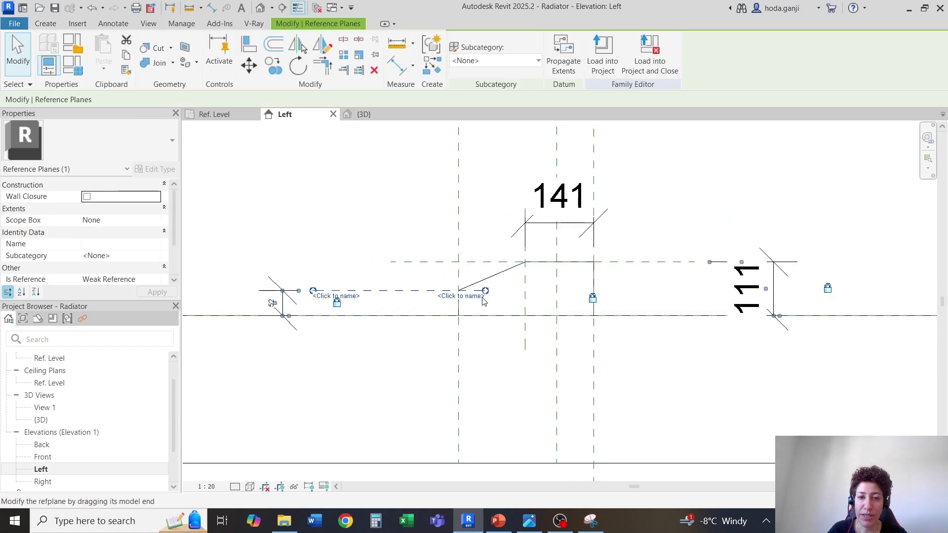
pyautogui.scroll(1, 482, 295)
pyautogui.press('Escape')
pyautogui.scroll(2, 626, 295)
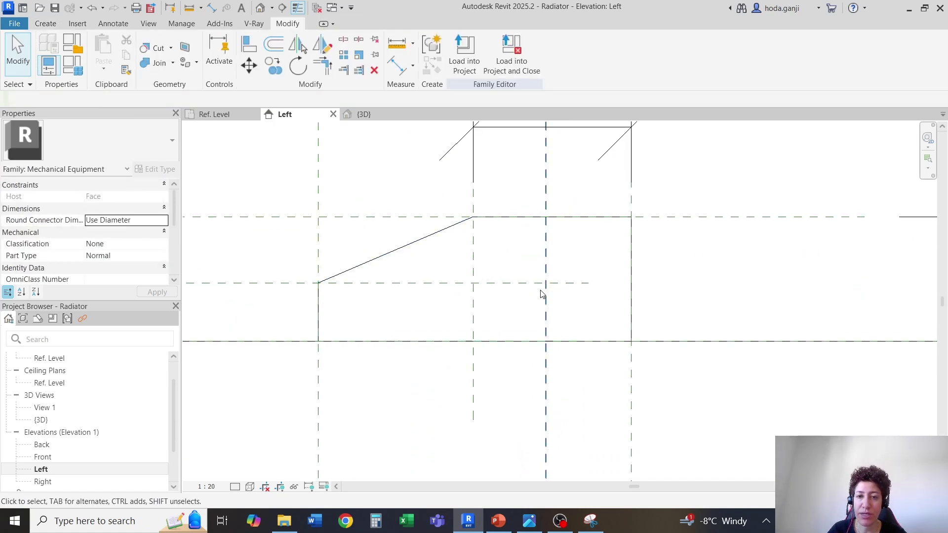
pyautogui.click(512, 342)
pyautogui.scroll(-3, 511, 345)
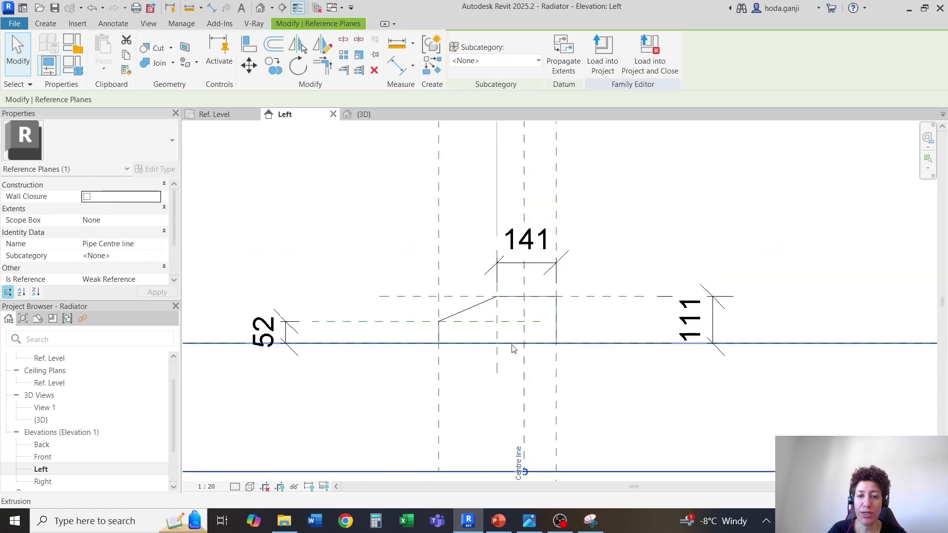
pyautogui.scroll(5, 536, 358)
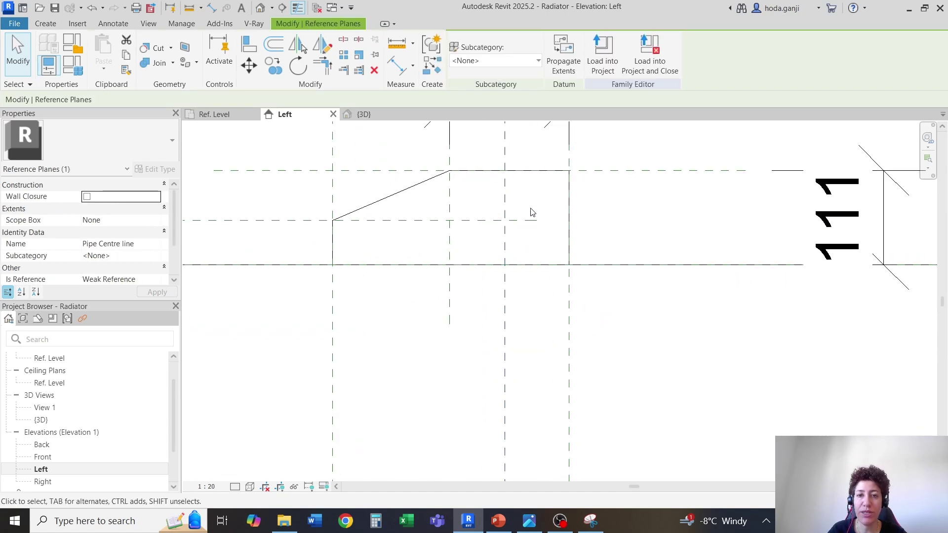
pyautogui.press('Escape')
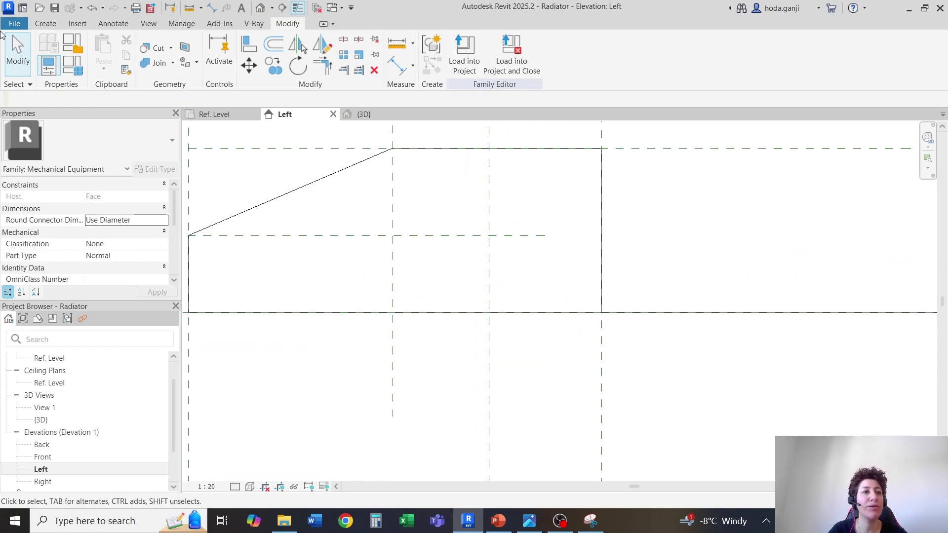
# - Create a pipe extrusion from a 15 mm radius circle centred where the Pipe Centre line plane crosses the 52 mm plane
pyautogui.click(44, 23)
pyautogui.click(106, 52)
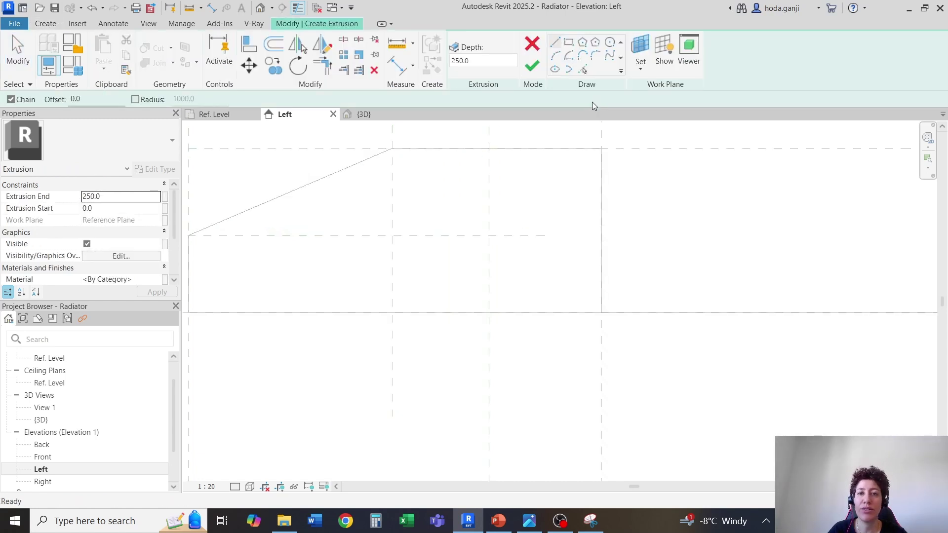
pyautogui.click(611, 43)
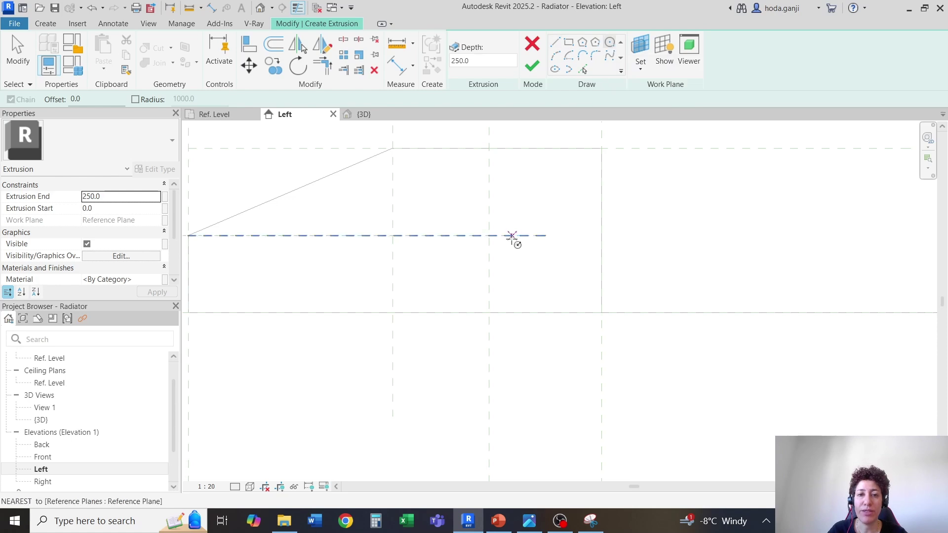
pyautogui.click(489, 236)
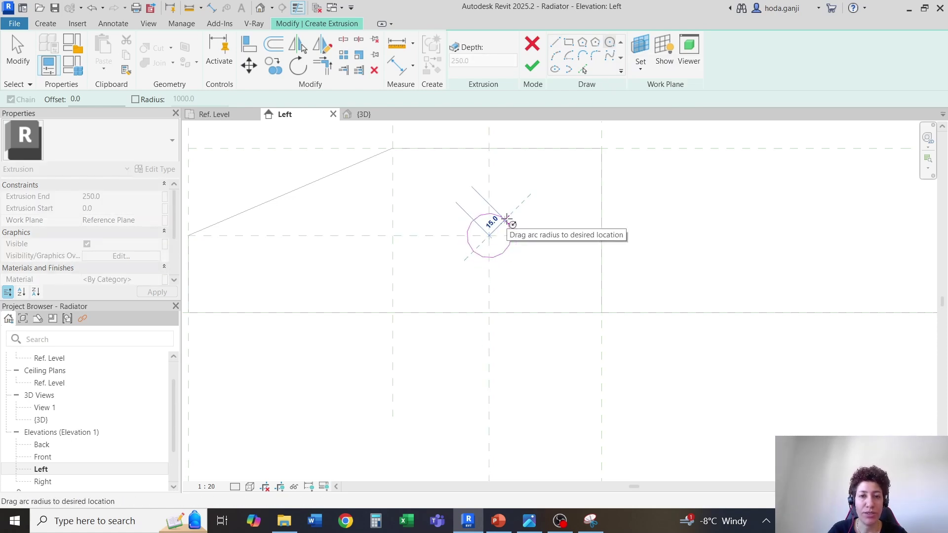
pyautogui.click(507, 218)
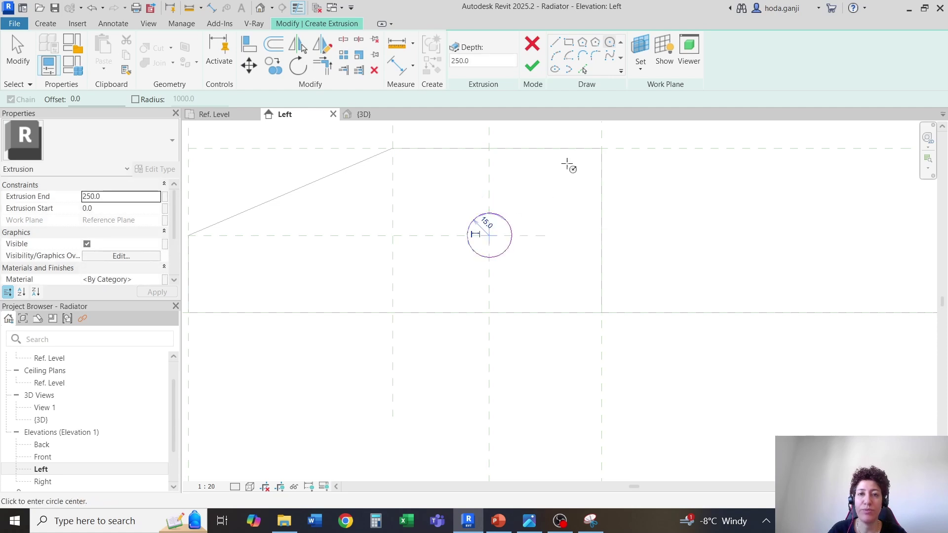
pyautogui.click(532, 68)
# - In the Ref. Level plan, align the pipe extrusion's right end with the outermost right reference plane
pyautogui.click(214, 114)
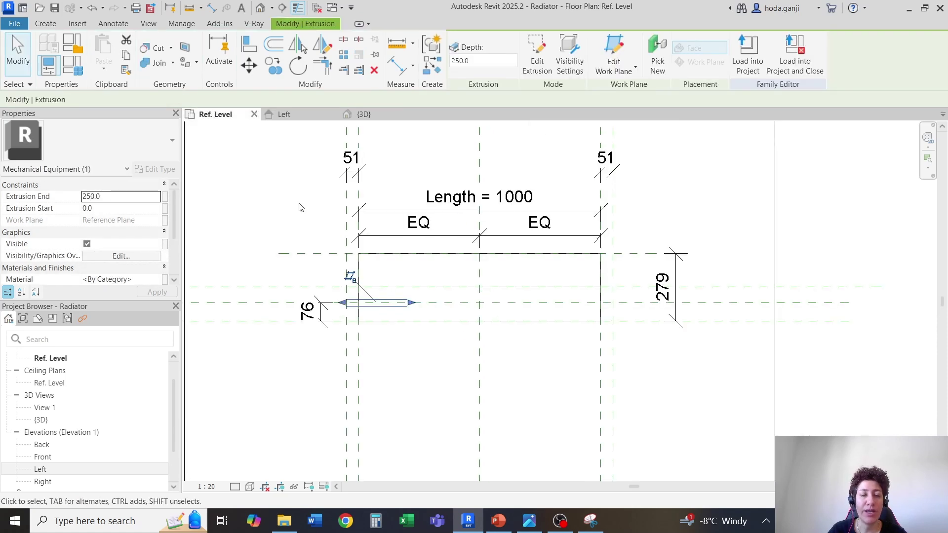
pyautogui.scroll(-1, 343, 303)
pyautogui.scroll(2, 416, 309)
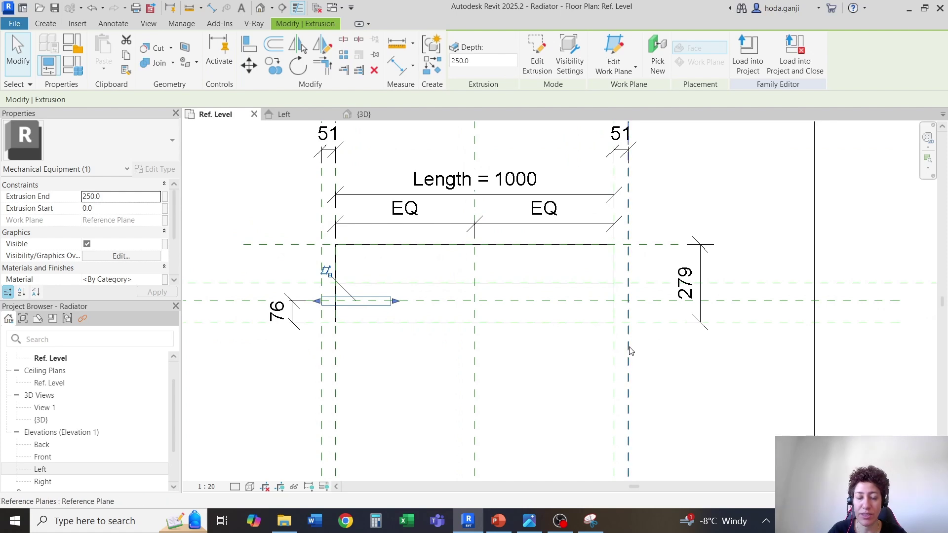
pyautogui.press('a')
pyautogui.press('l')
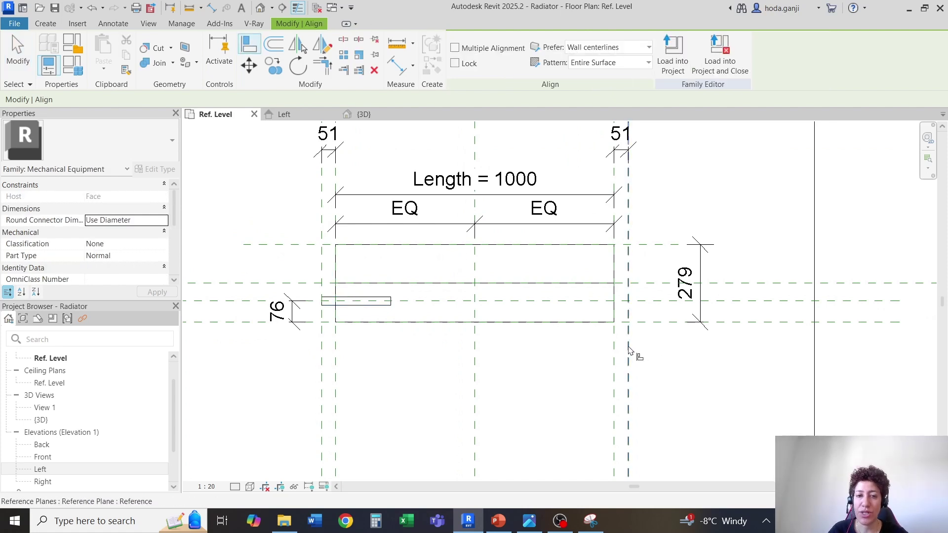
pyautogui.scroll(2, 378, 310)
pyautogui.click(406, 299)
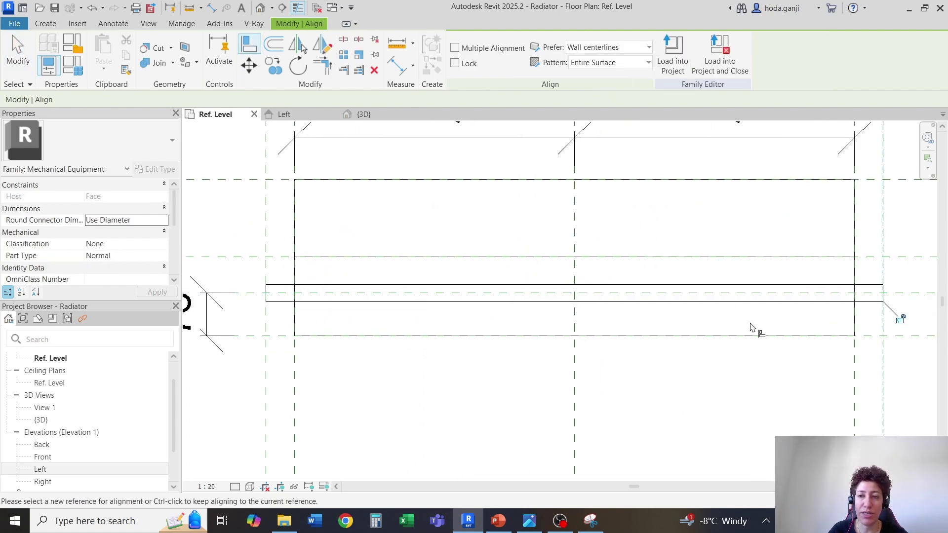
pyautogui.scroll(-2, 731, 319)
pyautogui.press('Escape')
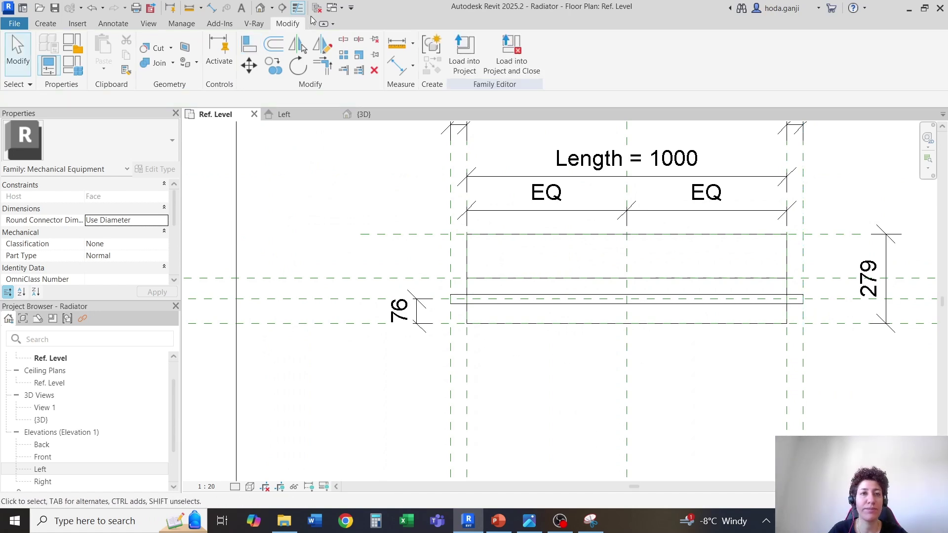
# - Close the inactive views, reopen the Left elevation, and open the pipe extrusion's circular sketch for editing
pyautogui.click(319, 8)
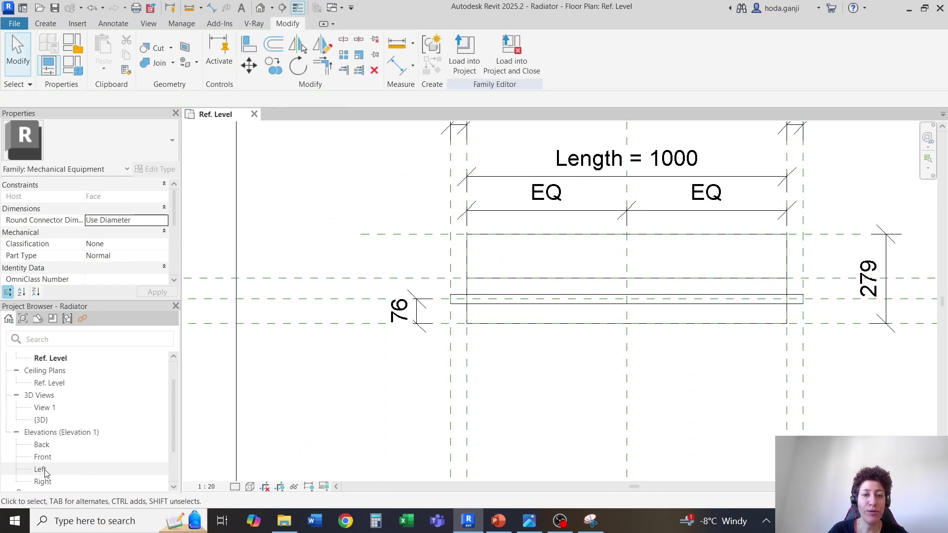
pyautogui.doubleClick(41, 469)
pyautogui.scroll(5, 474, 381)
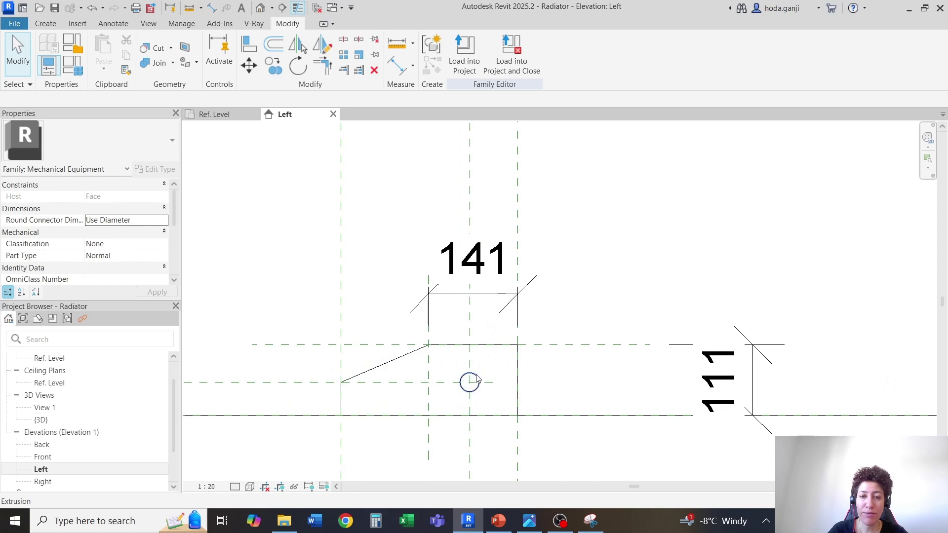
pyautogui.click(477, 380)
pyautogui.scroll(2, 484, 368)
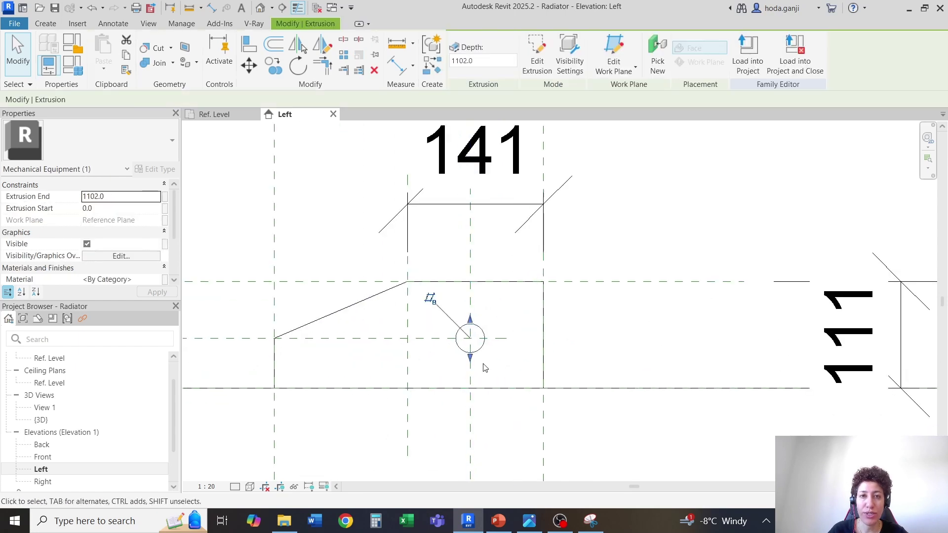
pyautogui.click(536, 63)
pyautogui.scroll(4, 474, 316)
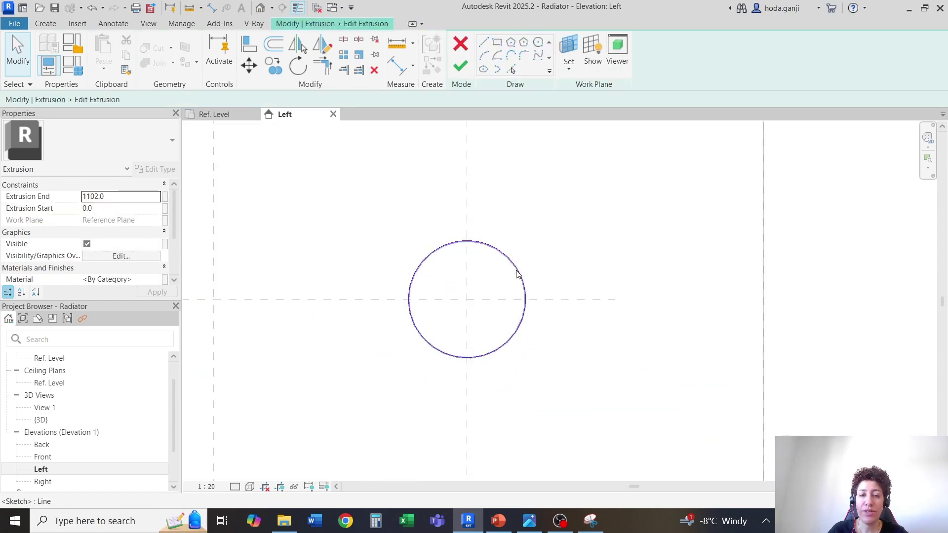
pyautogui.scroll(-2, 502, 238)
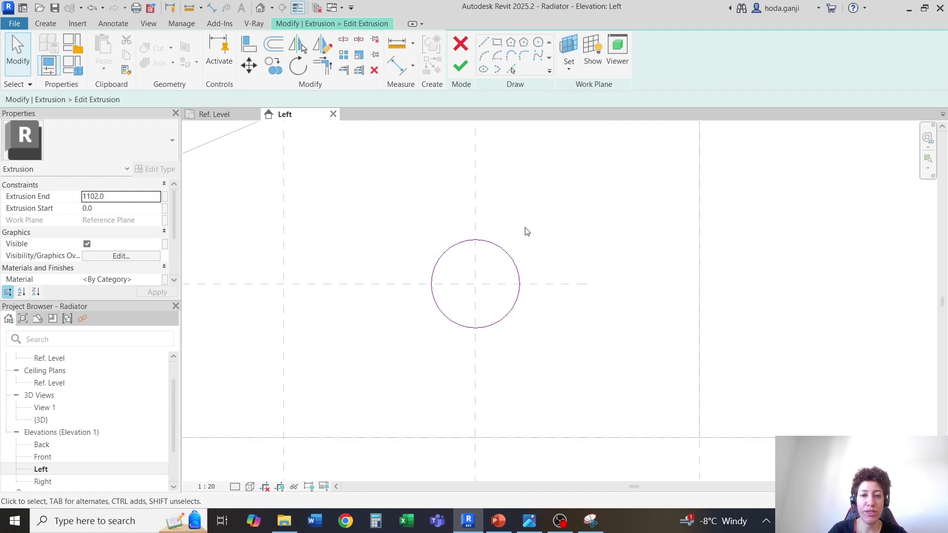
# - Add a radial dimension to the pipe's circle in the extrusion sketch
pyautogui.press('d')
pyautogui.press('i')
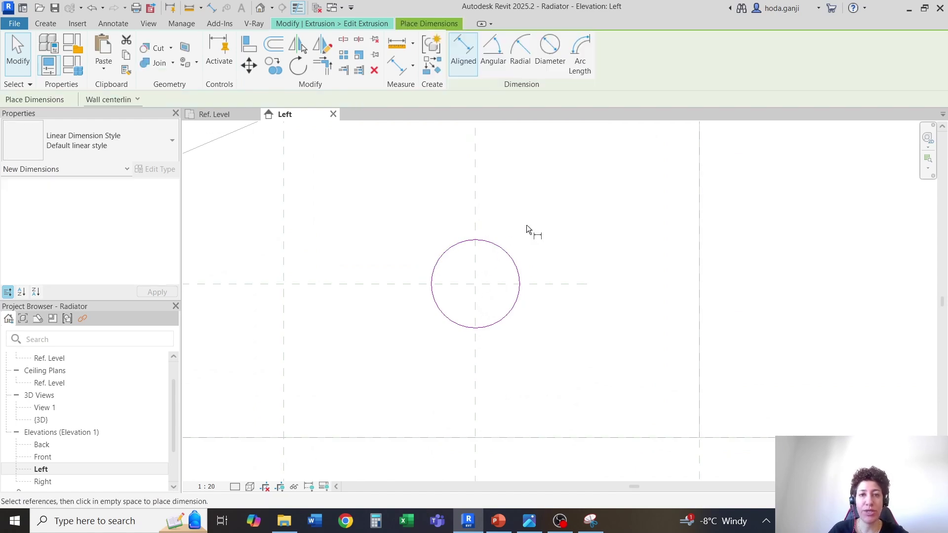
pyautogui.click(520, 50)
pyautogui.scroll(-2, 452, 264)
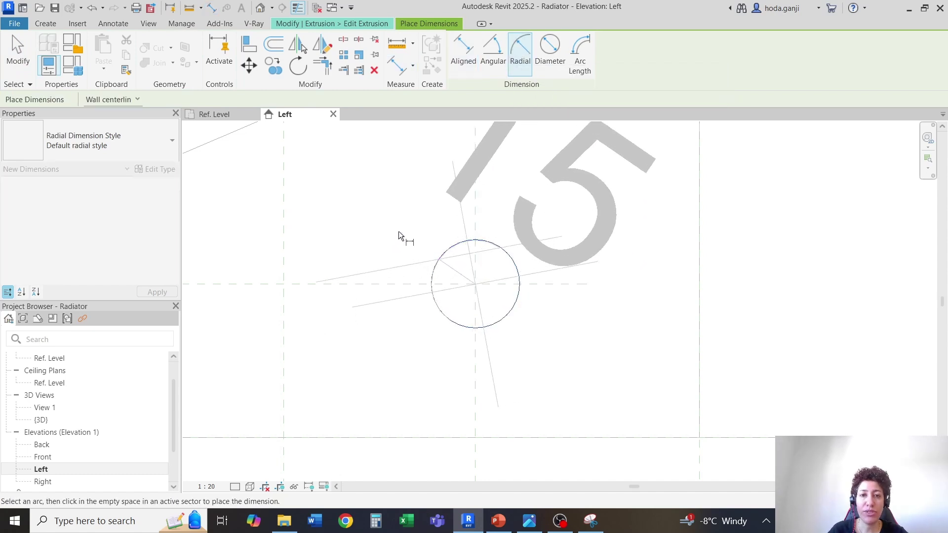
pyautogui.press('Escape')
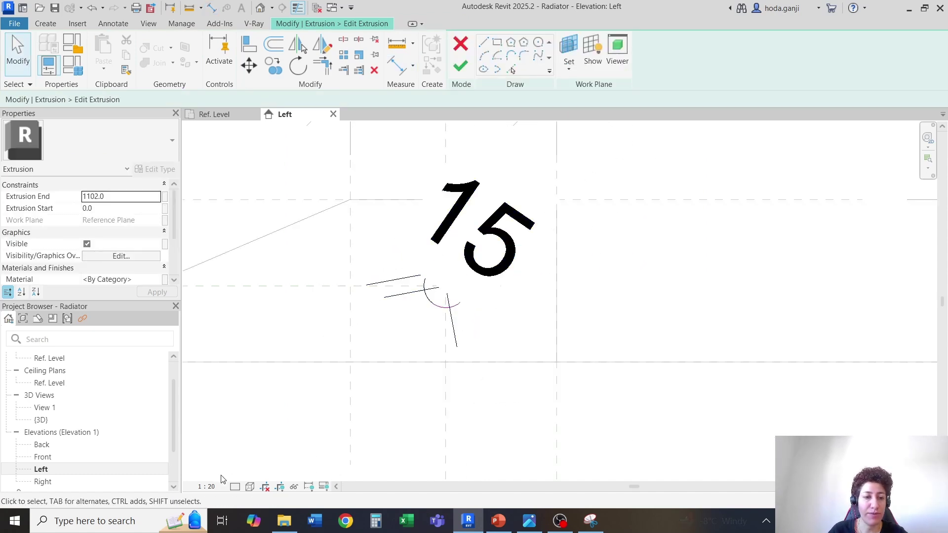
# - Label the circle's radial dimension with a new type parameter named Connector_Radius and finish the pipe extrusion's sketch
pyautogui.scroll(1, 490, 232)
pyautogui.click(512, 251)
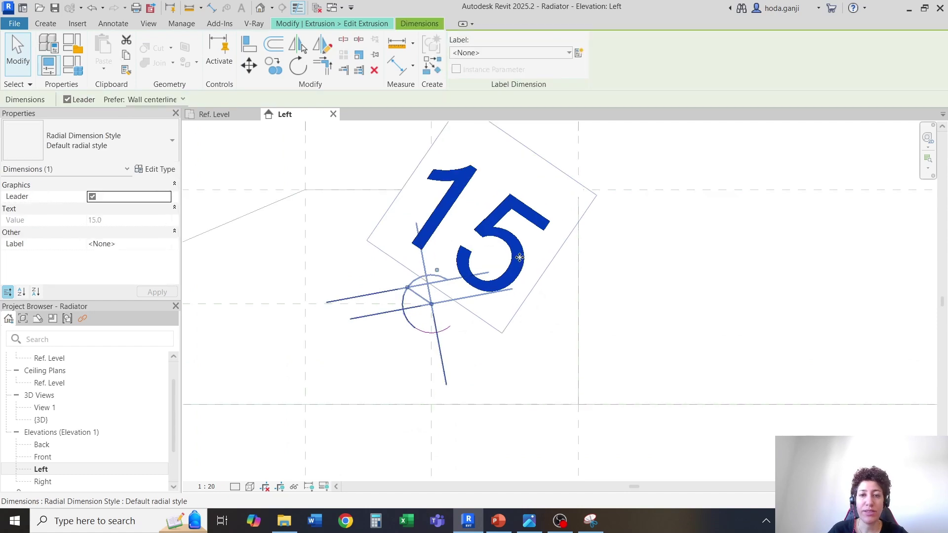
pyautogui.click(579, 53)
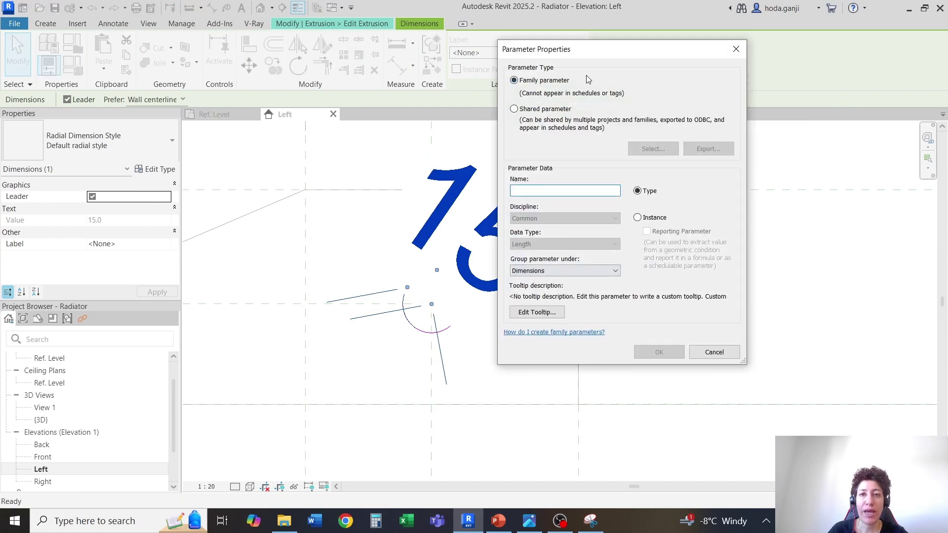
pyautogui.moveTo(593, 53); pyautogui.dragTo(219, 120)
pyautogui.write('C')
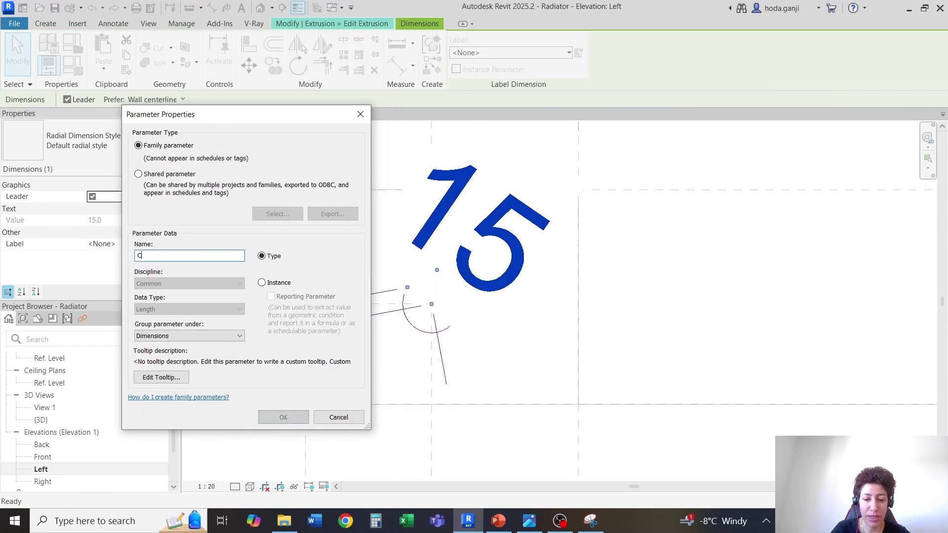
pyautogui.write('onnector_Radius')
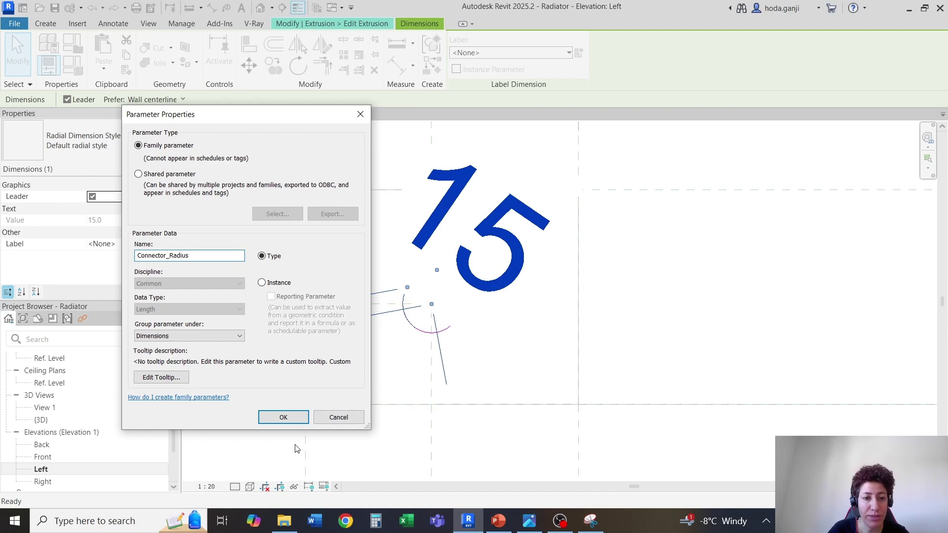
pyautogui.click(283, 418)
pyautogui.press('Escape')
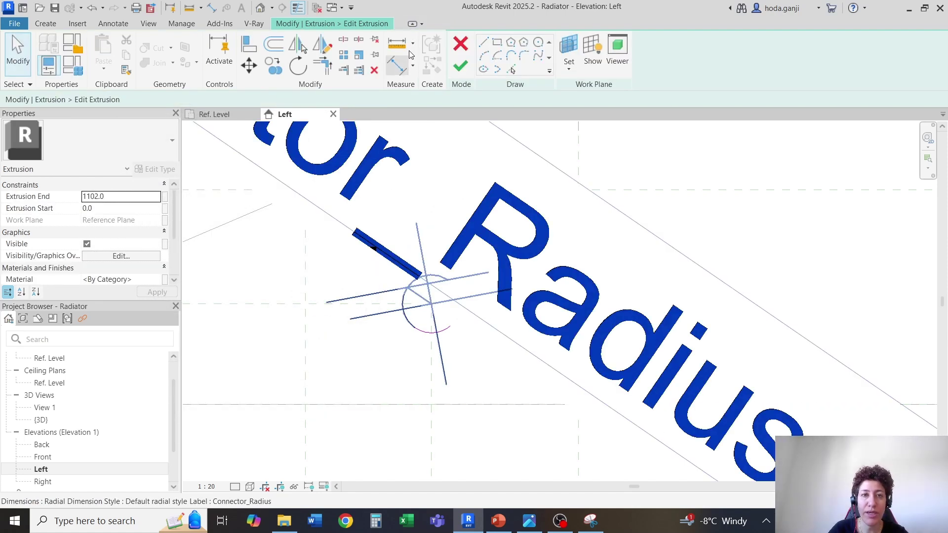
pyautogui.click(462, 66)
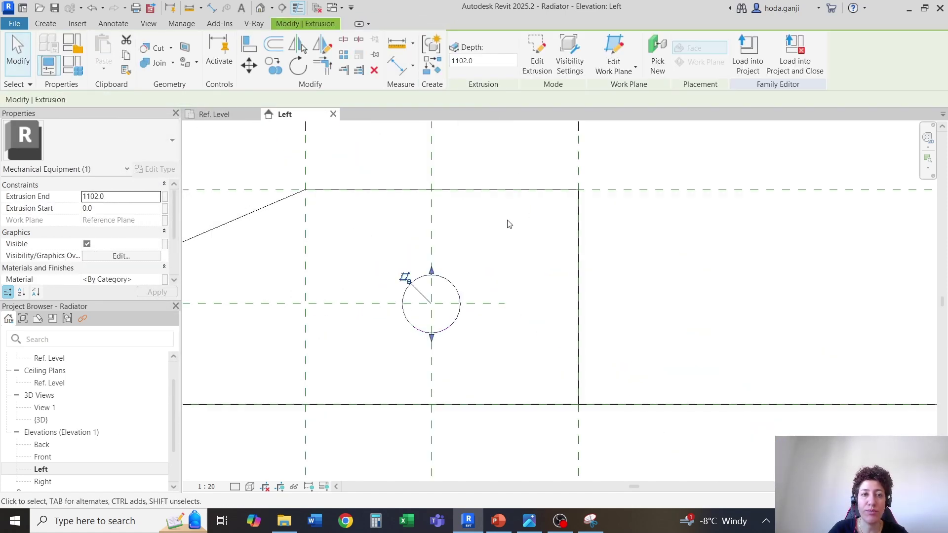
# - In the Ref. Level plan, set the labelled Length dimension to 1500 to flex the body and pipe
pyautogui.click(231, 115)
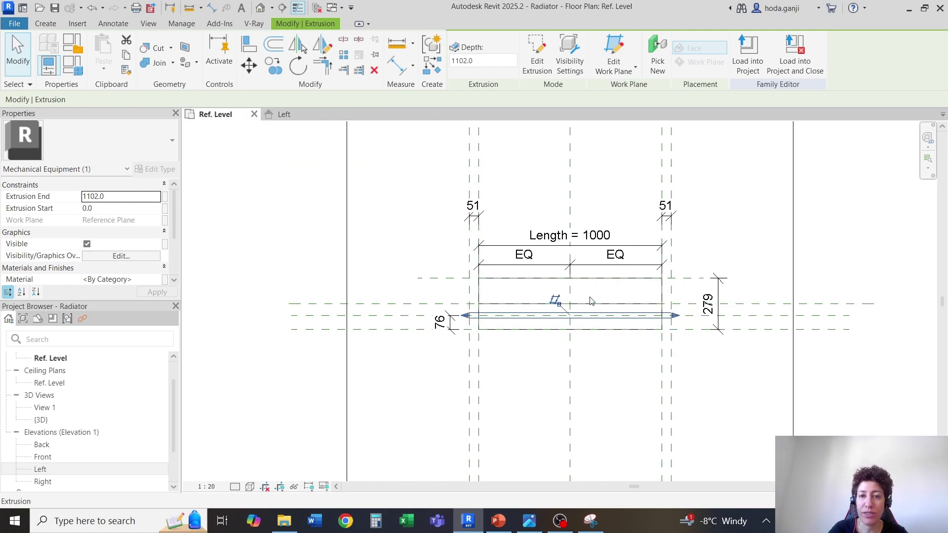
pyautogui.scroll(1, 592, 301)
pyautogui.click(553, 238)
pyautogui.click(563, 228)
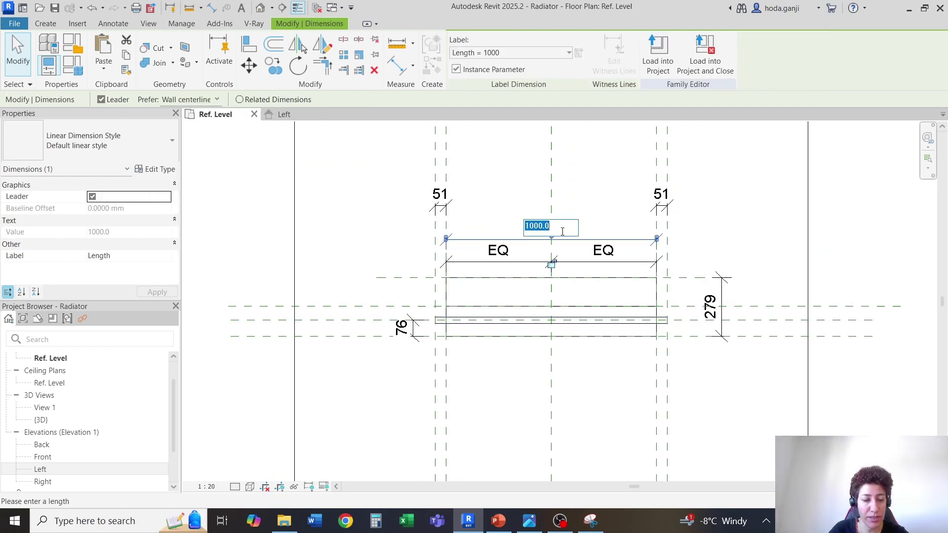
pyautogui.write('1500')
pyautogui.press('Return')
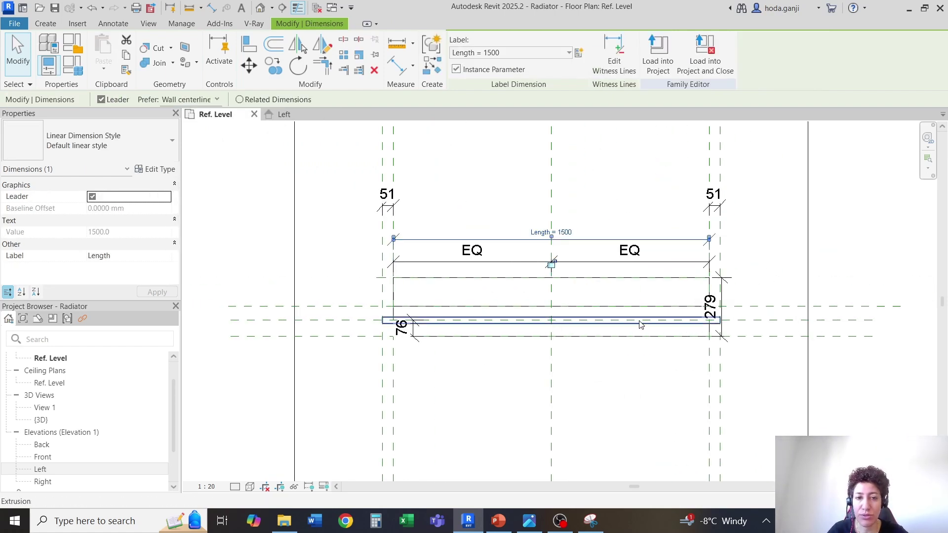
# - Restore the Length dimension to 1000 and deselect it
pyautogui.scroll(3, 614, 278)
pyautogui.click(486, 179)
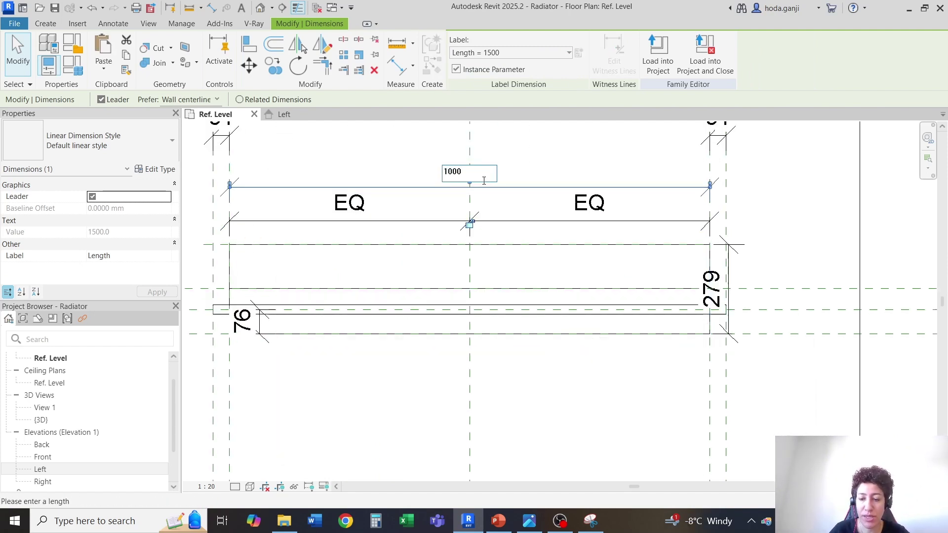
pyautogui.press('Return')
pyautogui.click(763, 396)
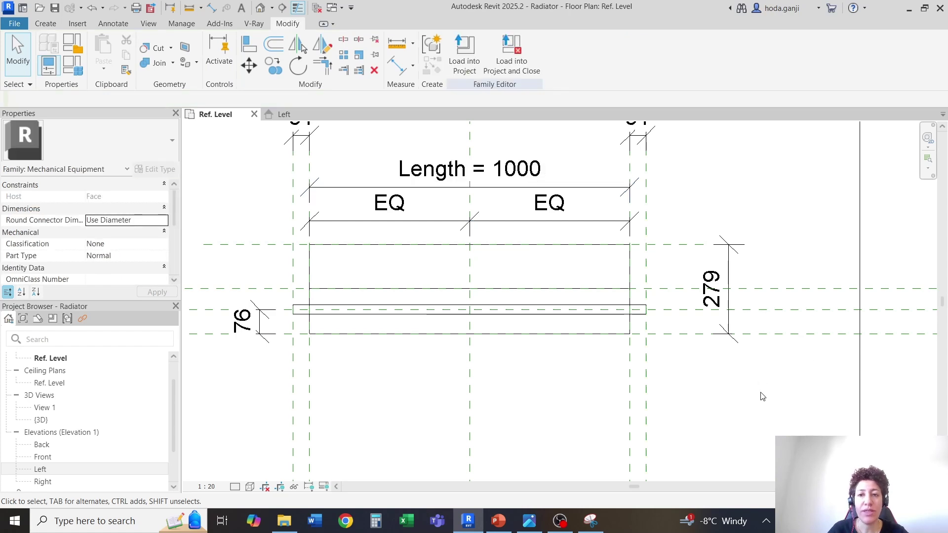
# - Start placing a pipe connector in the default 3D view and set the family's Round Connector Dimension to Use Radius
pyautogui.click(261, 9)
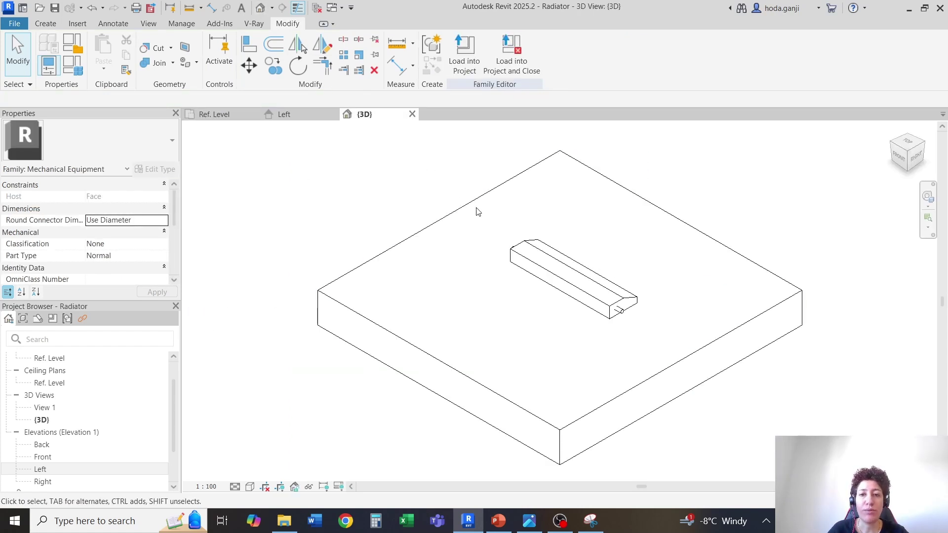
pyautogui.scroll(5, 629, 313)
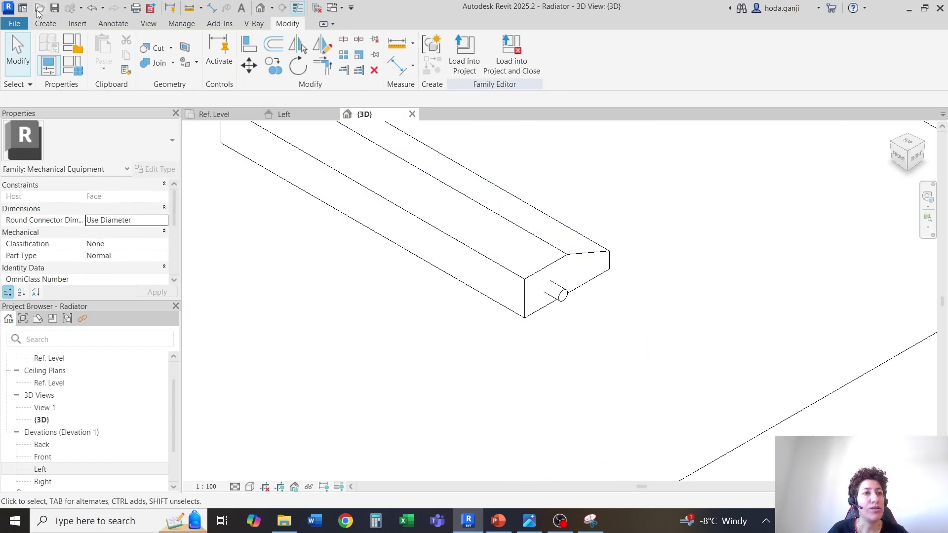
pyautogui.click(45, 24)
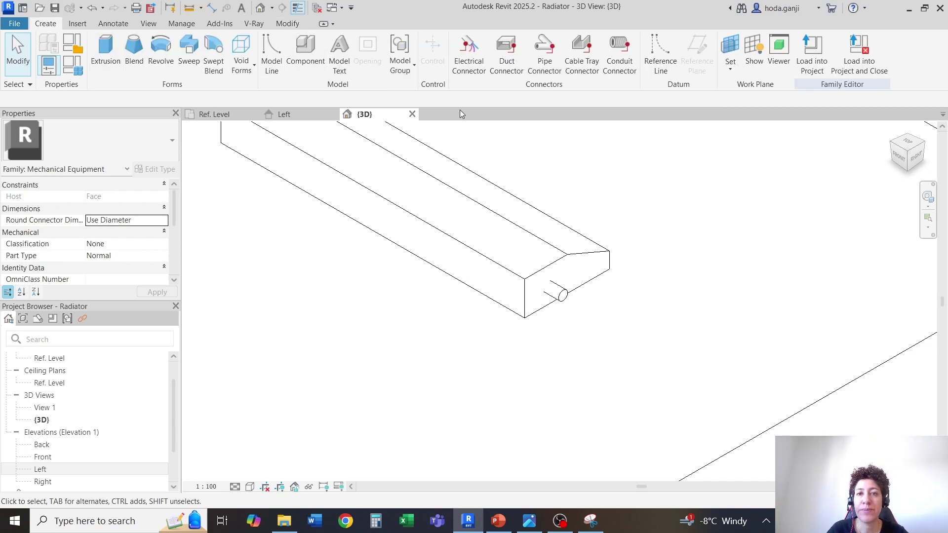
pyautogui.click(545, 49)
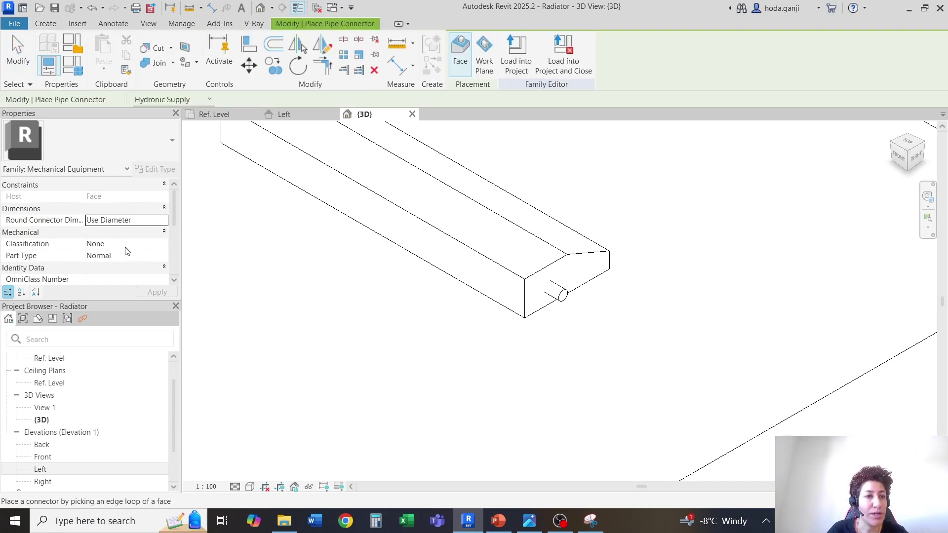
pyautogui.click(160, 222)
pyautogui.click(163, 221)
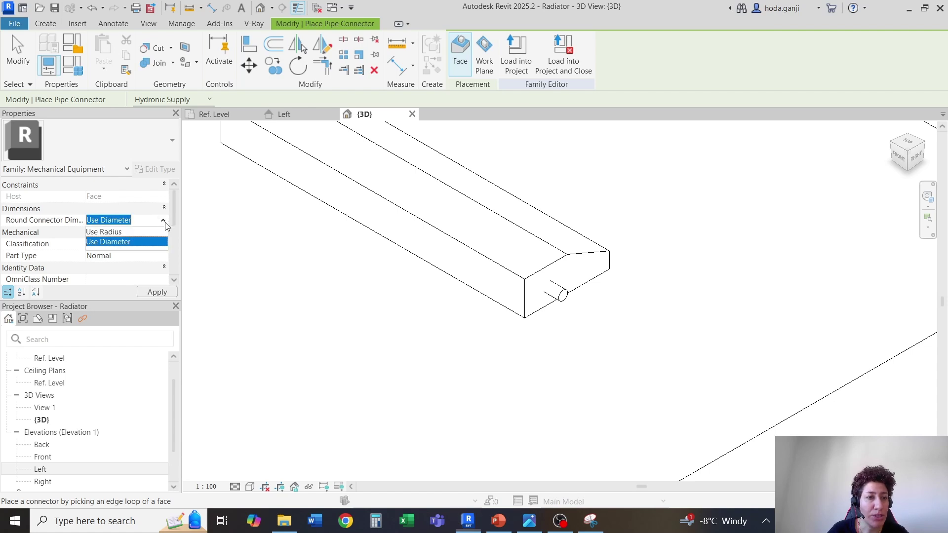
pyautogui.click(117, 232)
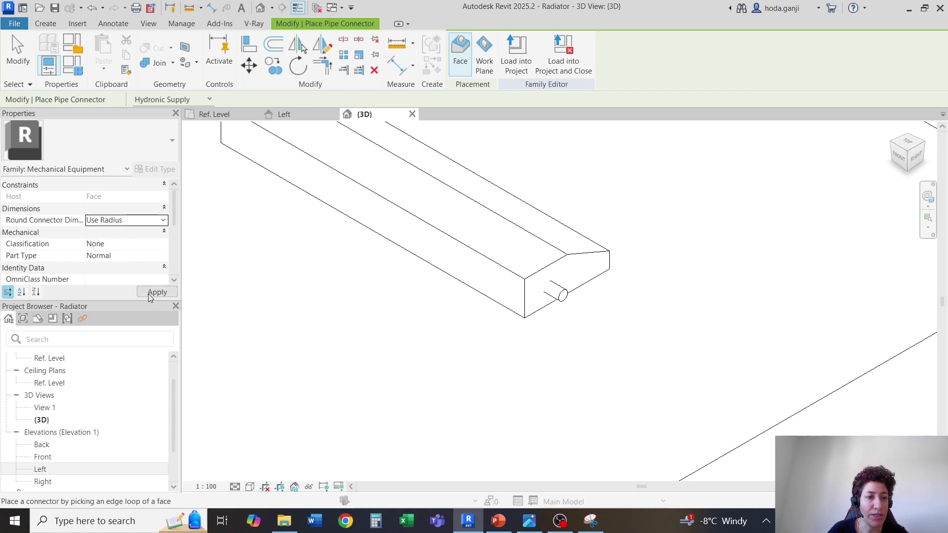
pyautogui.click(156, 292)
# - Place a Hydronic Supply pipe connector on the circular face at each end of the pipe
pyautogui.scroll(4, 597, 298)
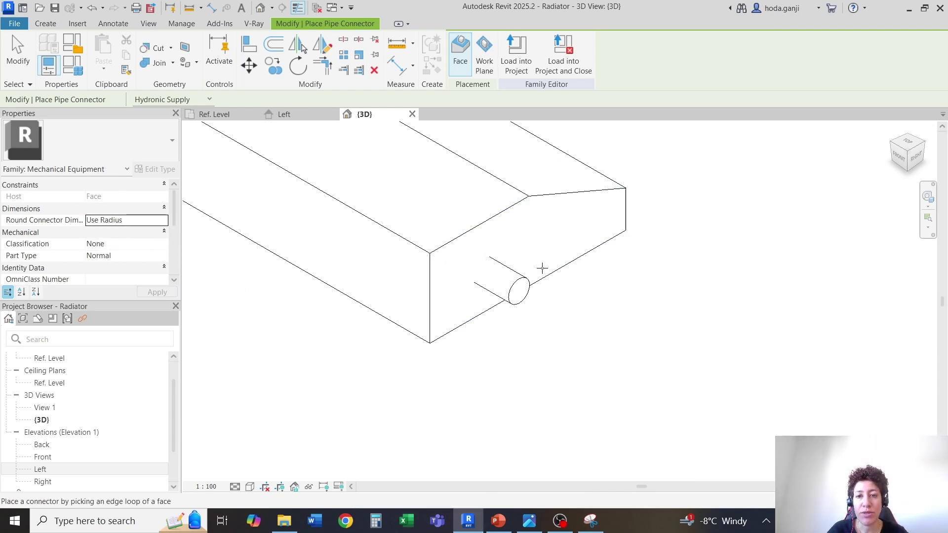
pyautogui.click(525, 281)
pyautogui.scroll(-3, 583, 345)
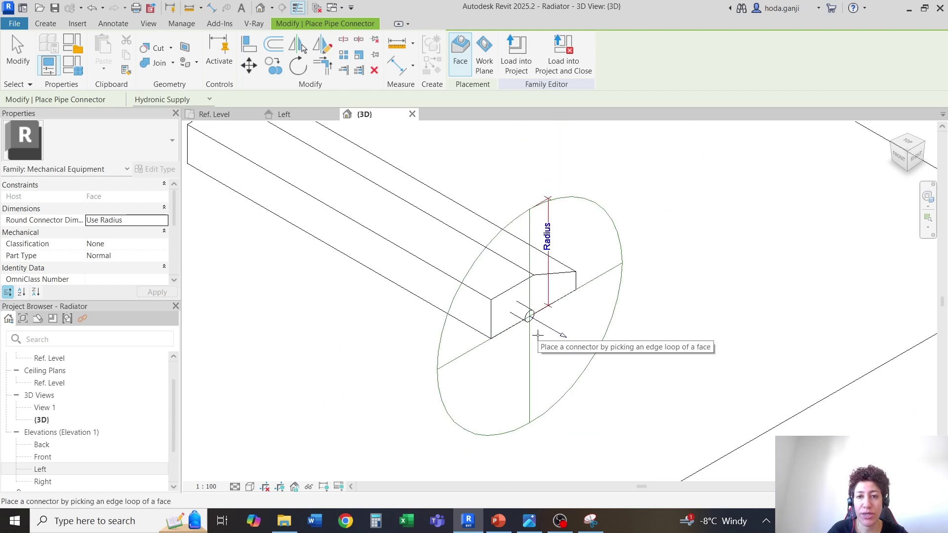
pyautogui.scroll(2, 697, 339)
pyautogui.scroll(-3, 617, 323)
pyautogui.keyDown('shift'); pyautogui.moveTo(599, 341); pyautogui.dragTo(494, 326, button='middle'); pyautogui.keyUp('shift')
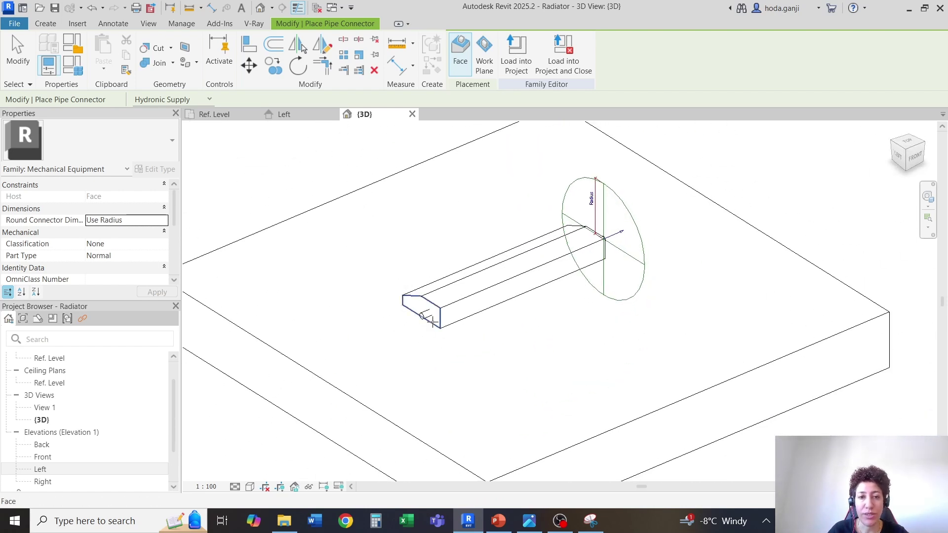
pyautogui.scroll(4, 413, 313)
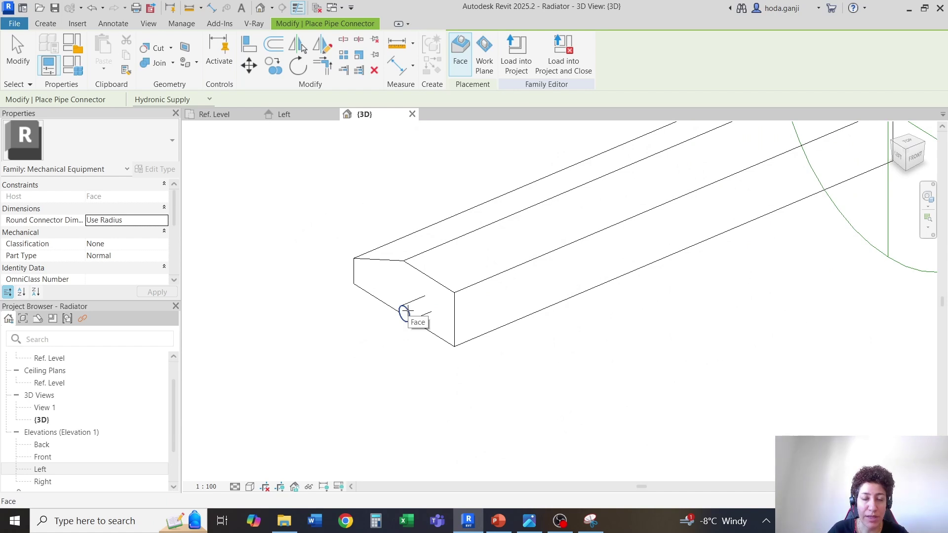
pyautogui.click(405, 311)
pyautogui.scroll(-3, 334, 355)
pyautogui.press('Escape')
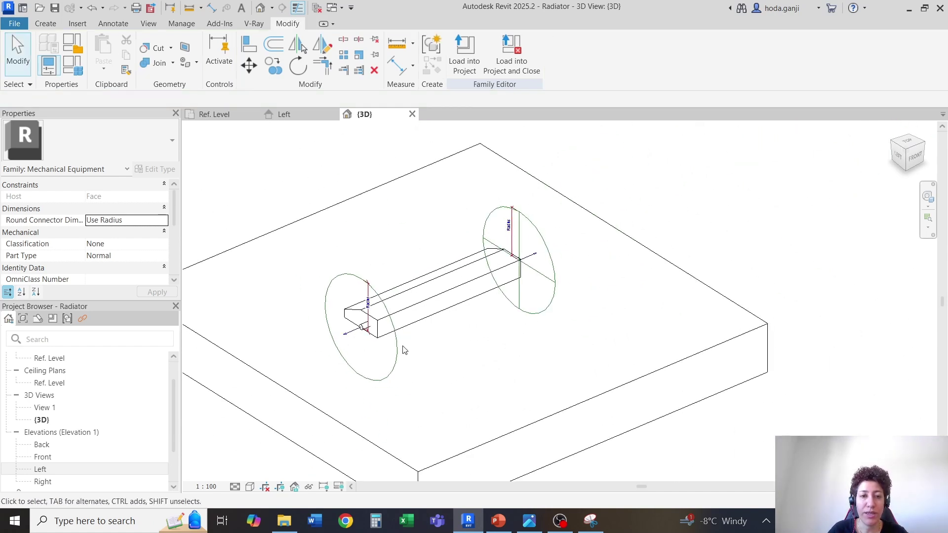
# - Associate the Radius of both pipe connectors with the Connector_Radius family parameter
pyautogui.click(398, 348)
pyautogui.keyDown('ctrl'); pyautogui.click(556, 296); pyautogui.keyUp('ctrl')
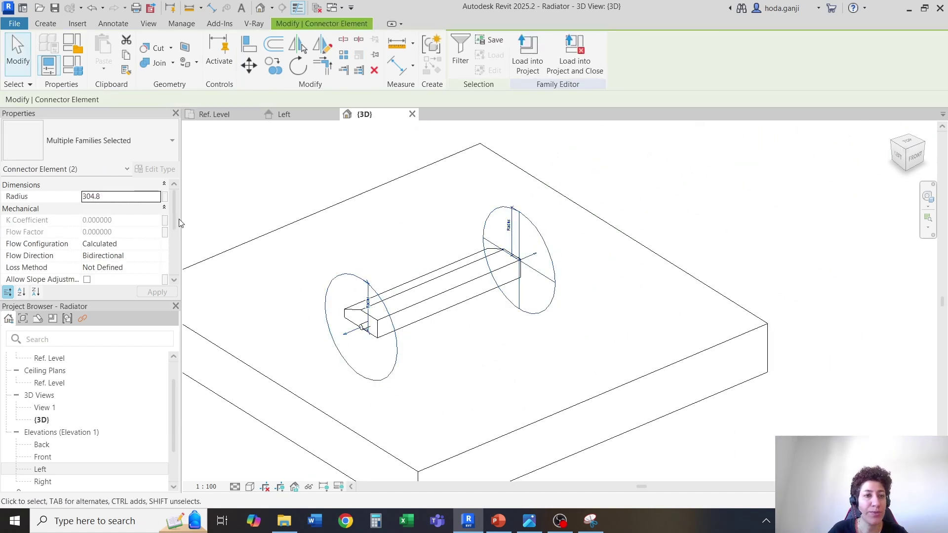
pyautogui.click(165, 197)
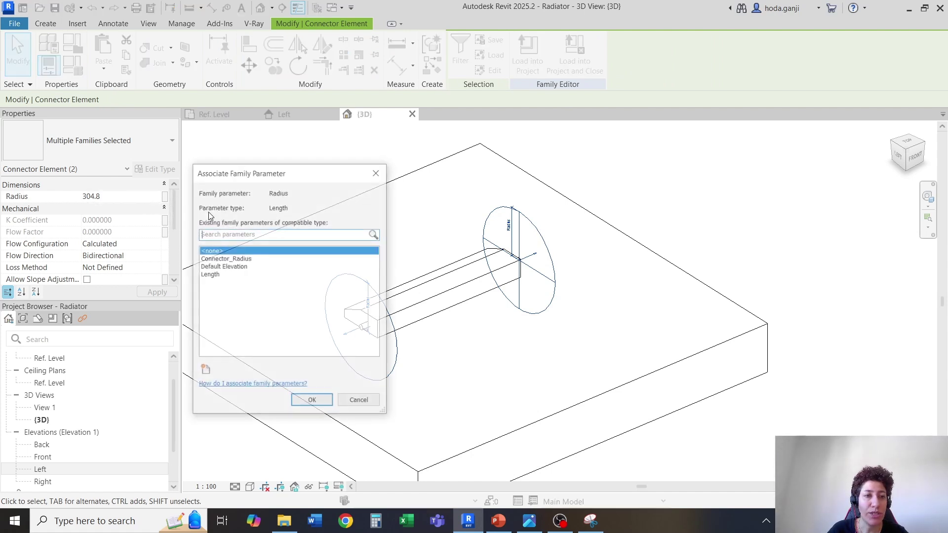
pyautogui.click(226, 259)
pyautogui.click(312, 401)
pyautogui.scroll(1, 389, 350)
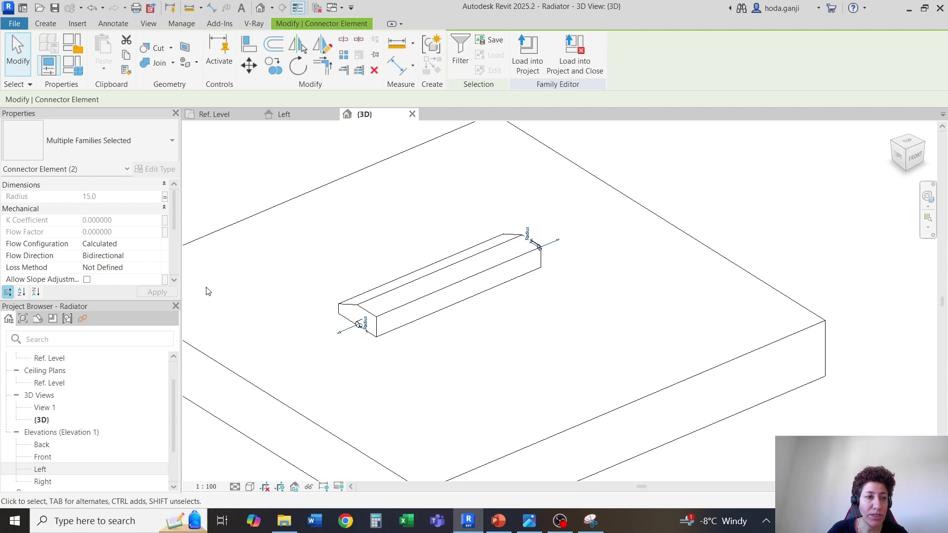
# - Review the System Classification options of the two pipe connectors and deselect them
pyautogui.scroll(-1, 97, 227)
pyautogui.scroll(-2, 97, 227)
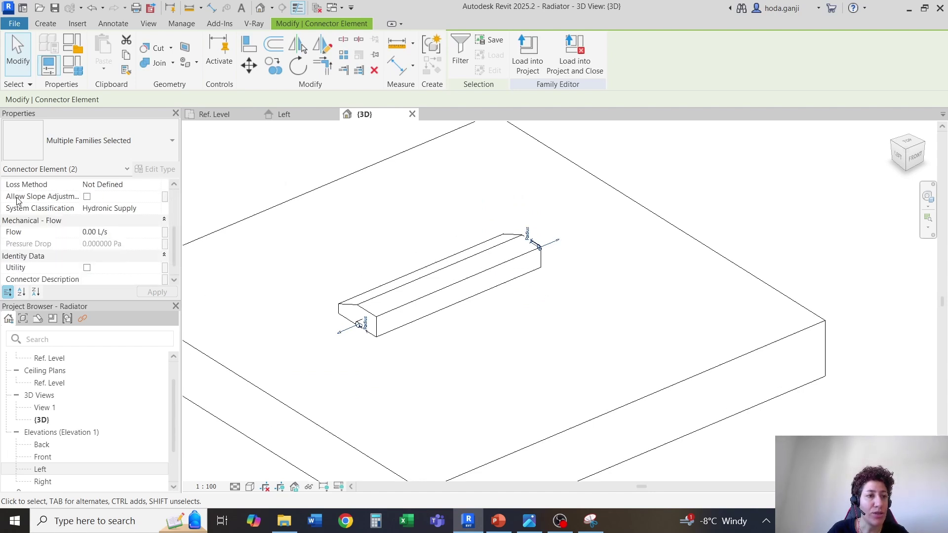
pyautogui.click(157, 211)
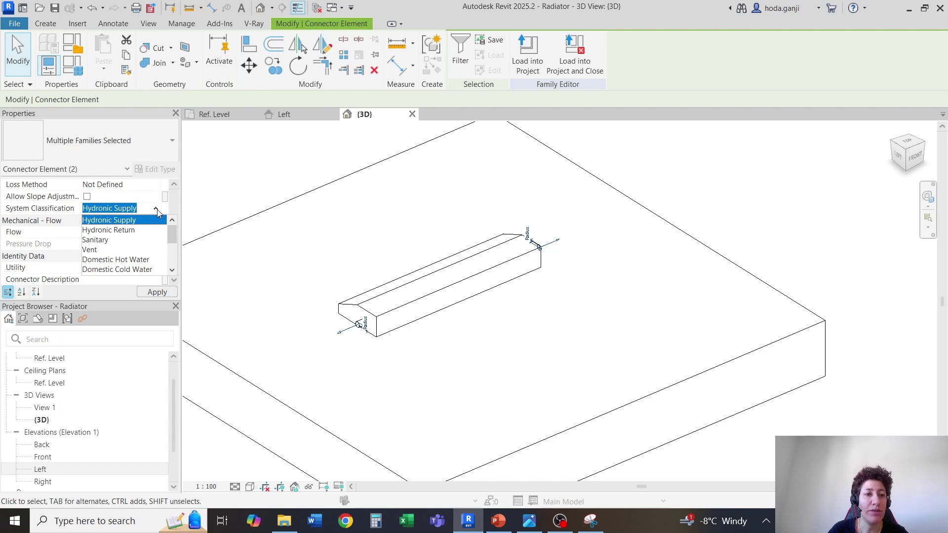
pyautogui.click(155, 208)
pyautogui.click(773, 198)
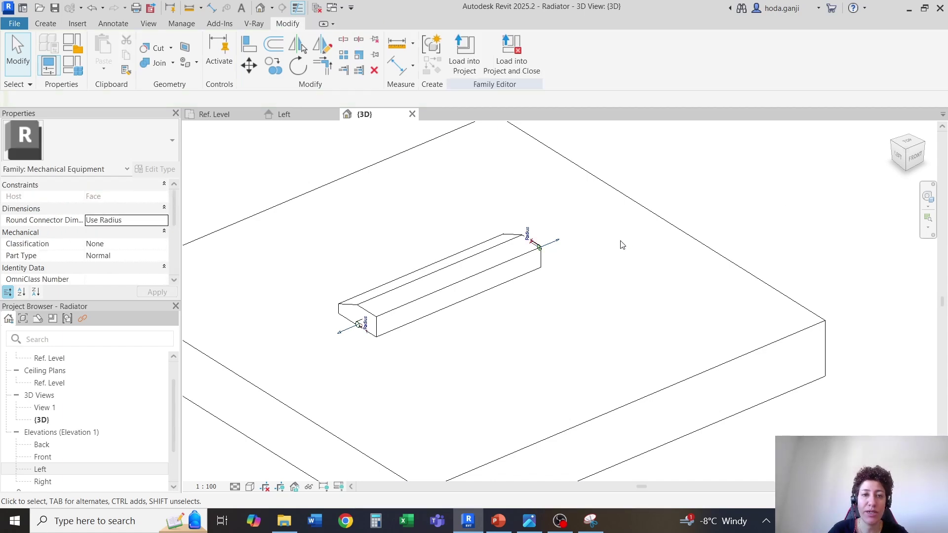
# - Associate the Material of the radiator body extrusion with a new type family parameter named Material_Radiator
pyautogui.scroll(1, 667, 242)
pyautogui.keyDown('shift'); pyautogui.moveTo(694, 290); pyautogui.dragTo(522, 307, button='middle'); pyautogui.keyUp('shift')
pyautogui.scroll(4, 558, 304)
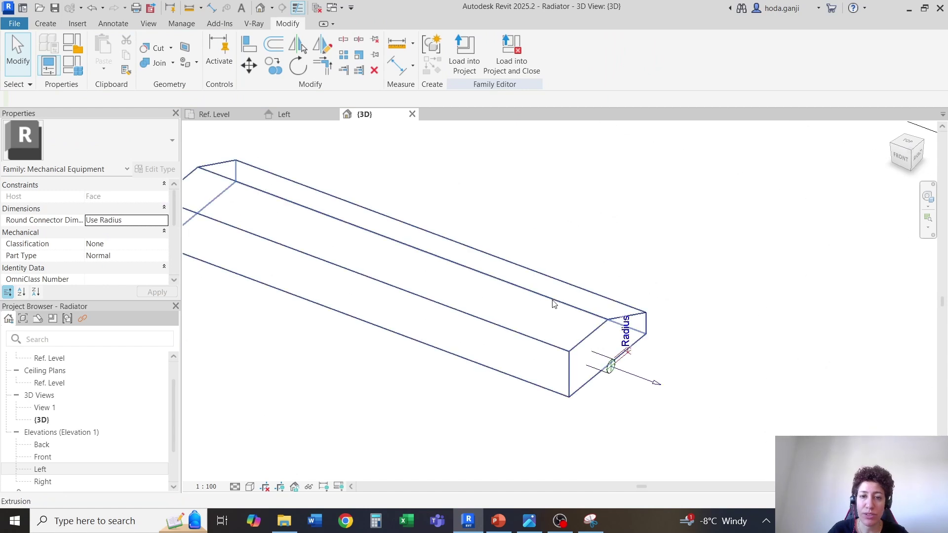
pyautogui.click(599, 310)
pyautogui.moveTo(429, 227); pyautogui.dragTo(554, 227, button='middle')
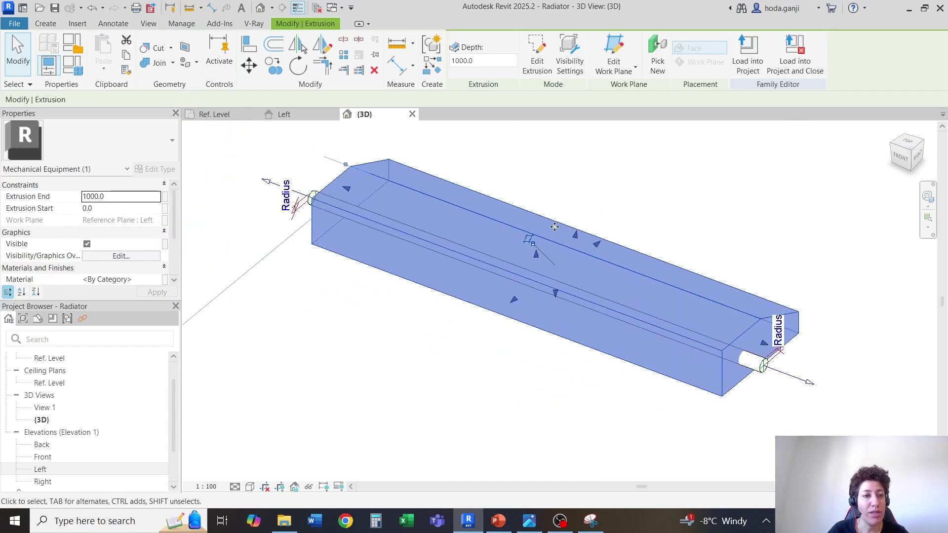
pyautogui.click(166, 280)
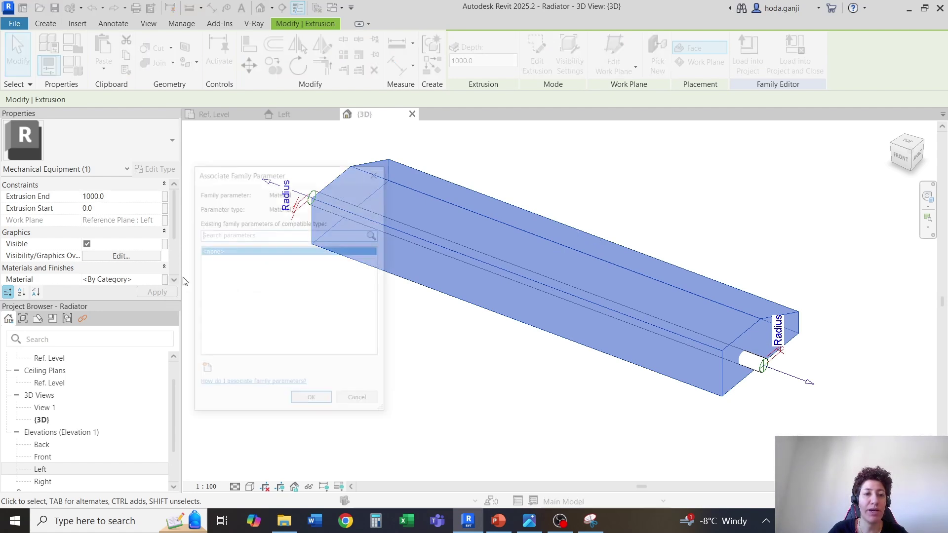
pyautogui.click(204, 371)
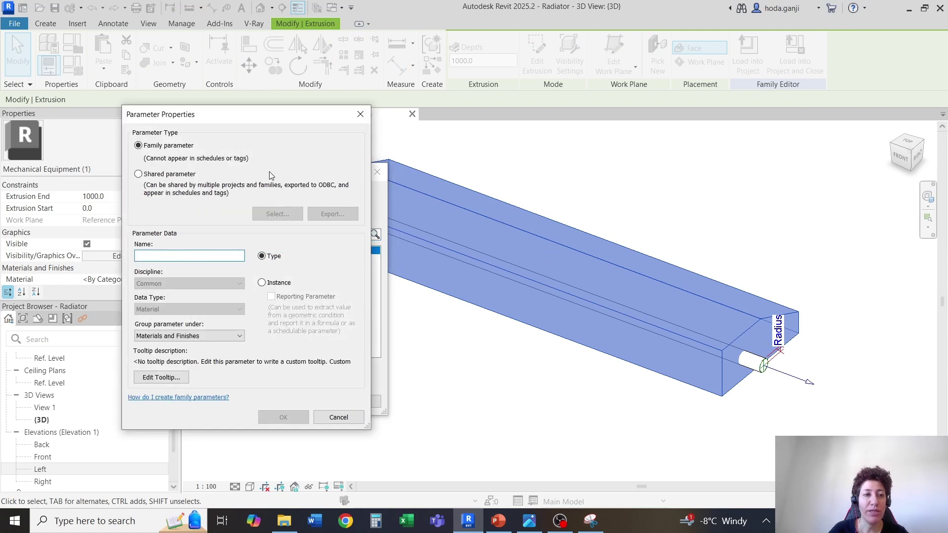
pyautogui.write('Material_Ra')
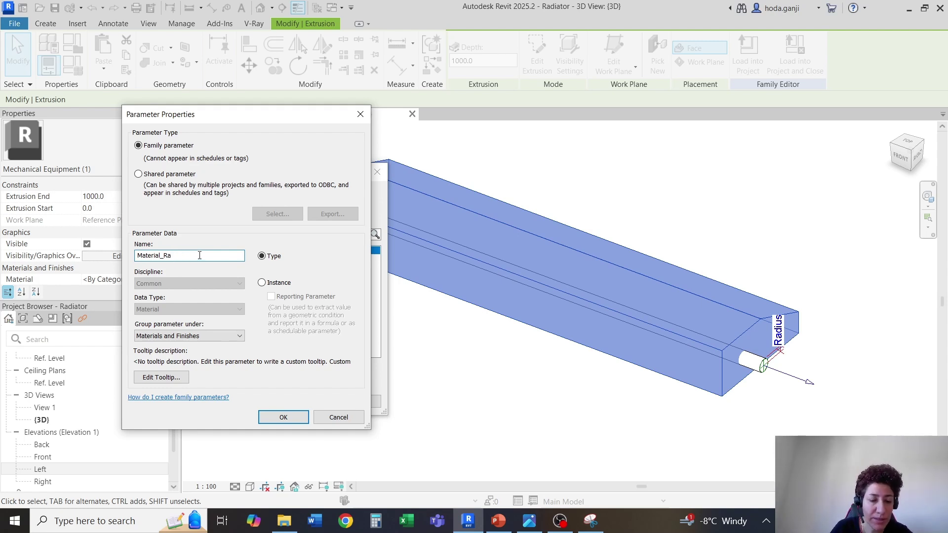
pyautogui.write('r')
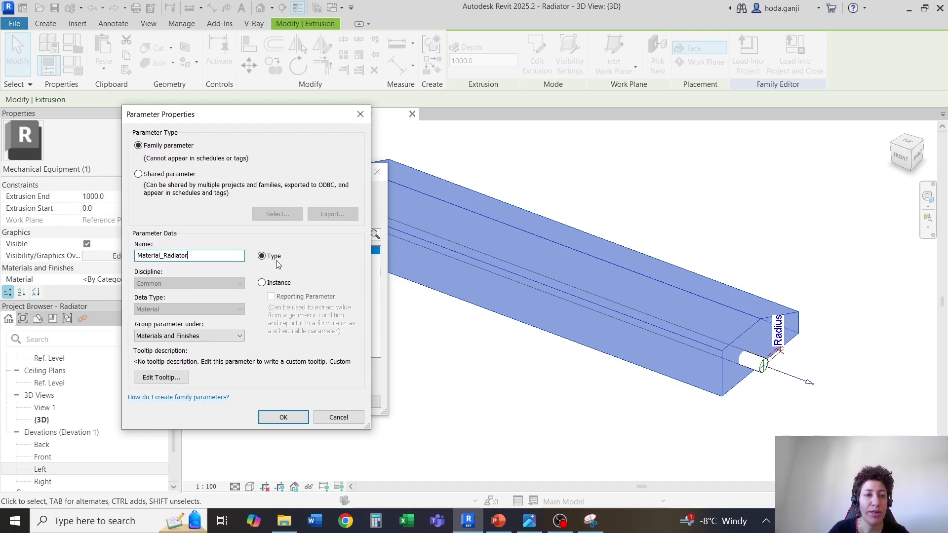
pyautogui.click(284, 418)
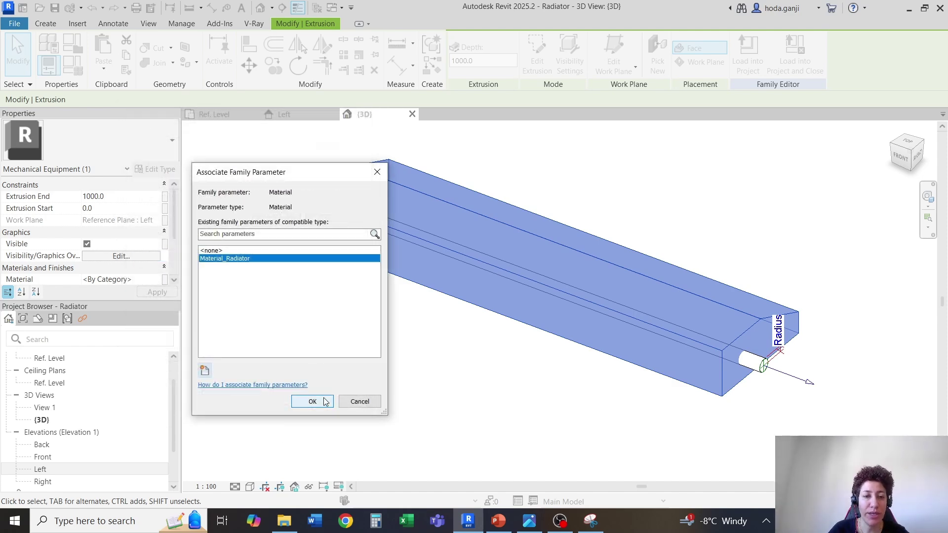
pyautogui.click(311, 398)
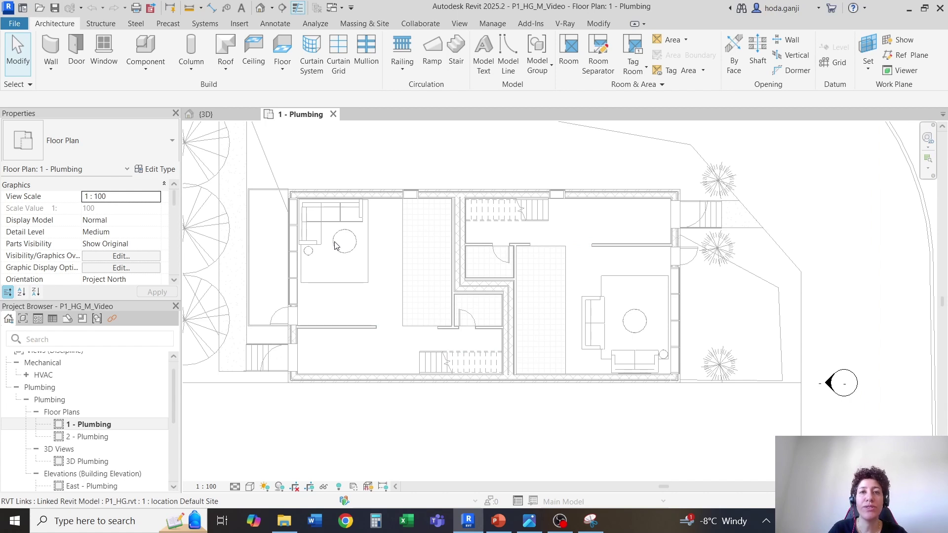
# - Enable worksharing in the P1_HG_M_Video project, keeping Shared Levels and Grids and Workset1 as the initial worksets
pyautogui.click(420, 23)
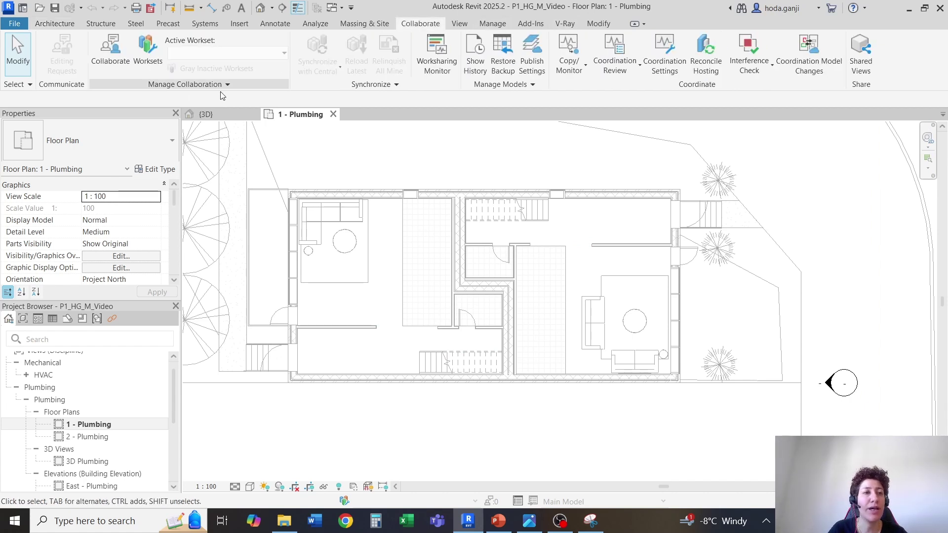
pyautogui.click(147, 52)
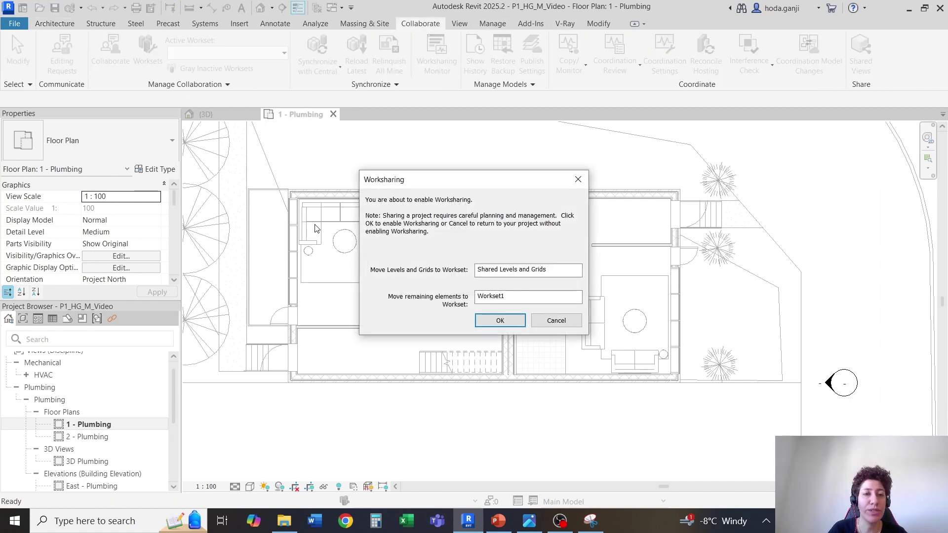
pyautogui.click(500, 321)
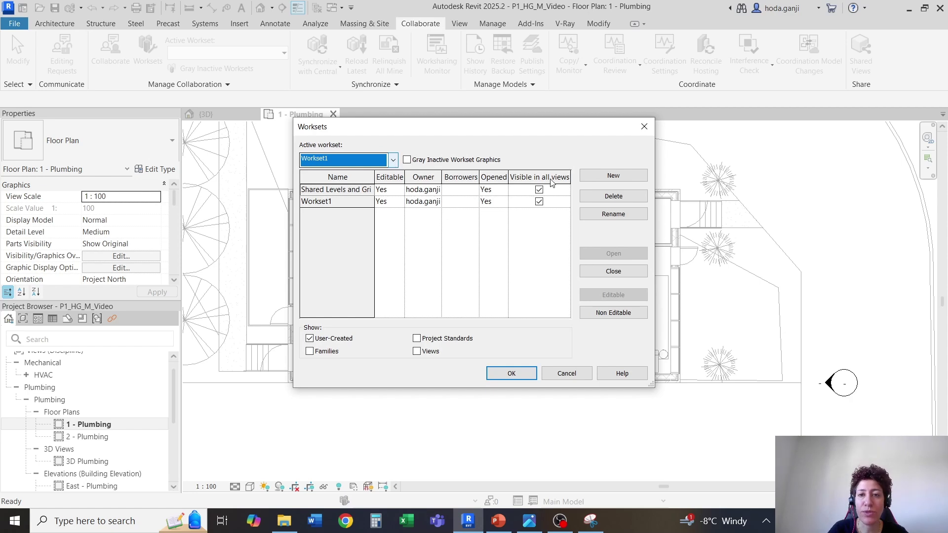
# - Create a workset named M - Levels, visible in all views, copying its name from the Worksets slide in PowerPoint
pyautogui.click(612, 177)
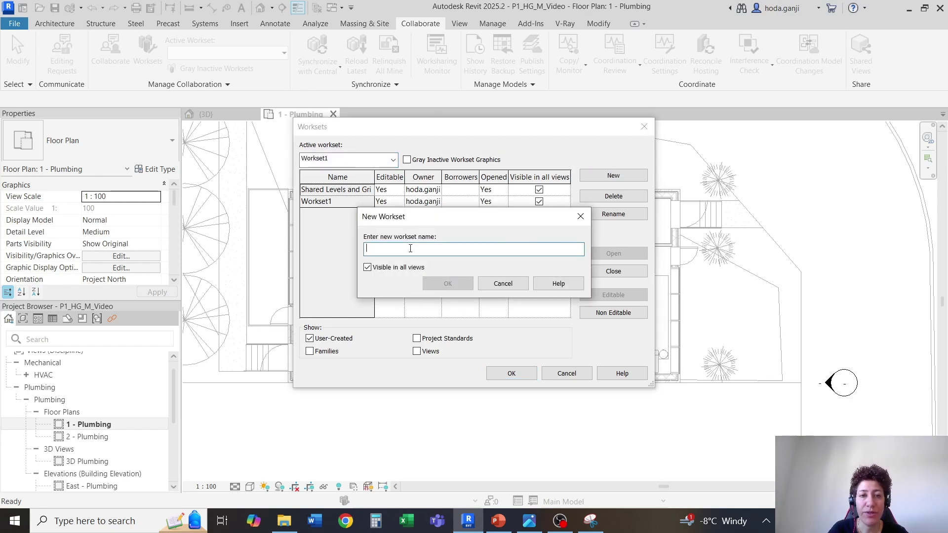
pyautogui.click(498, 521)
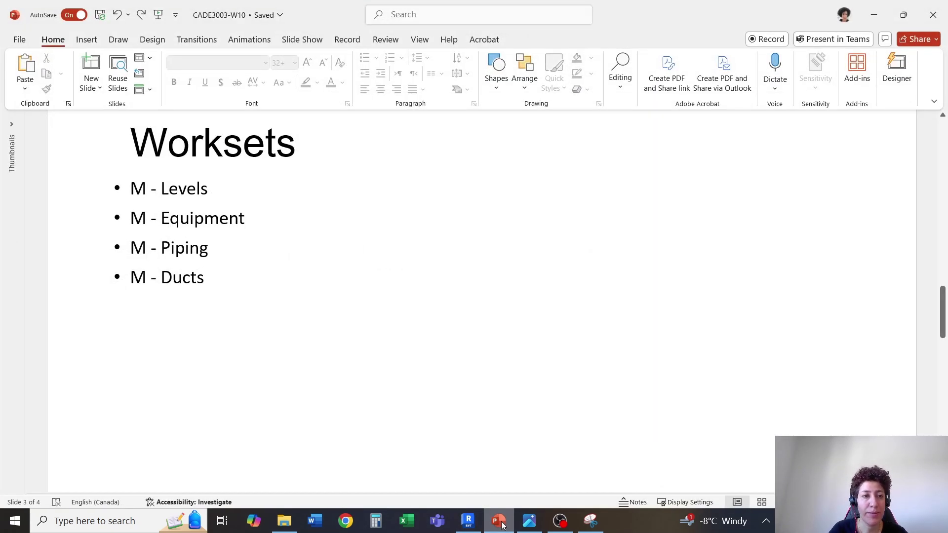
pyautogui.click(168, 188)
pyautogui.moveTo(115, 181); pyautogui.dragTo(139, 190)
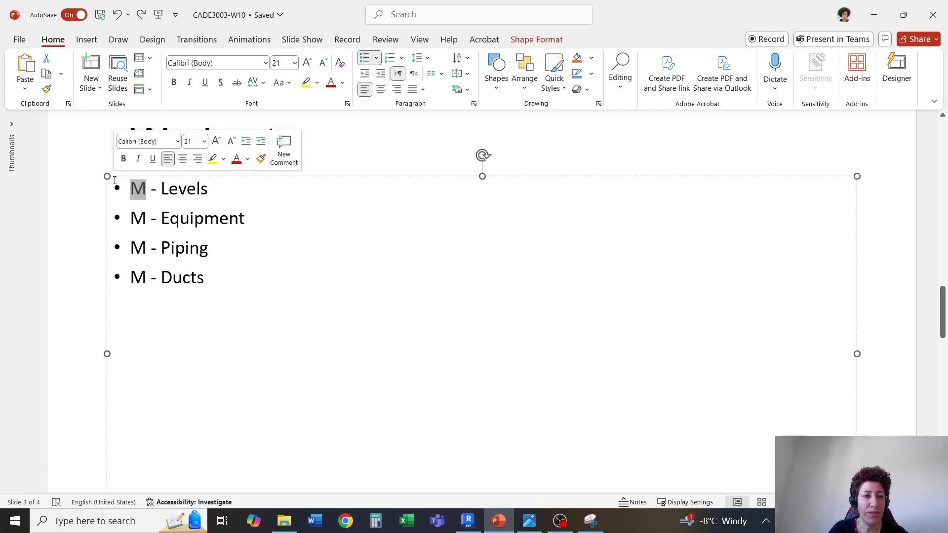
pyautogui.click(133, 192)
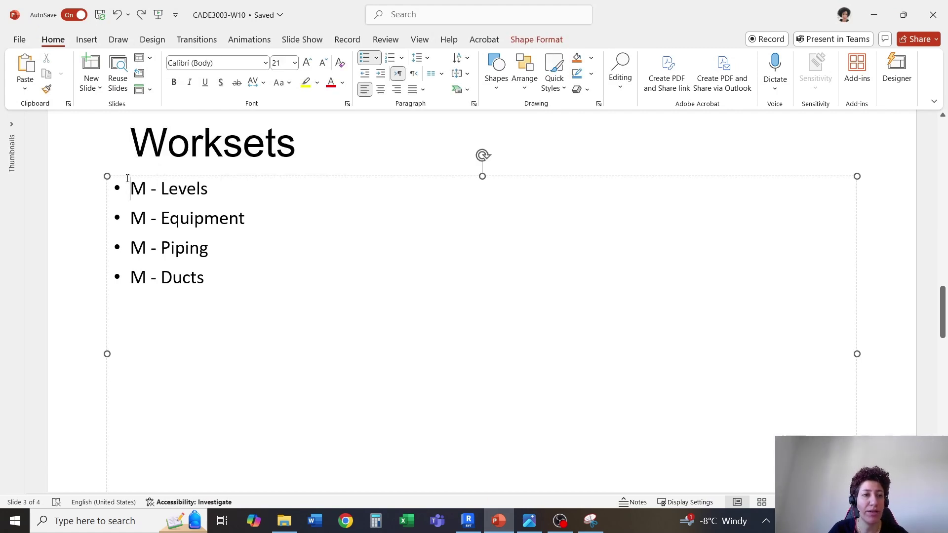
pyautogui.moveTo(130, 188); pyautogui.dragTo(221, 181)
pyautogui.hotkey('ctrl', 'c')
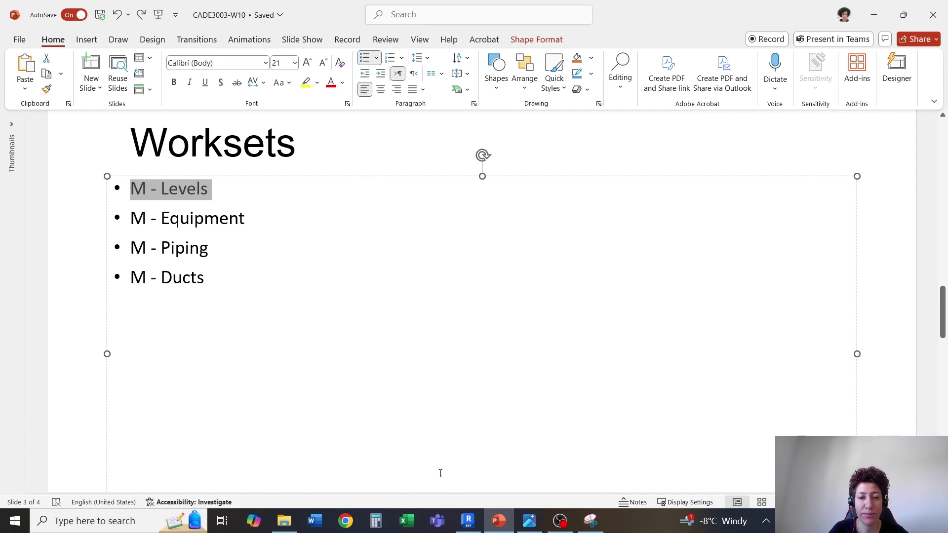
pyautogui.click(468, 521)
pyautogui.hotkey('ctrl', 'v')
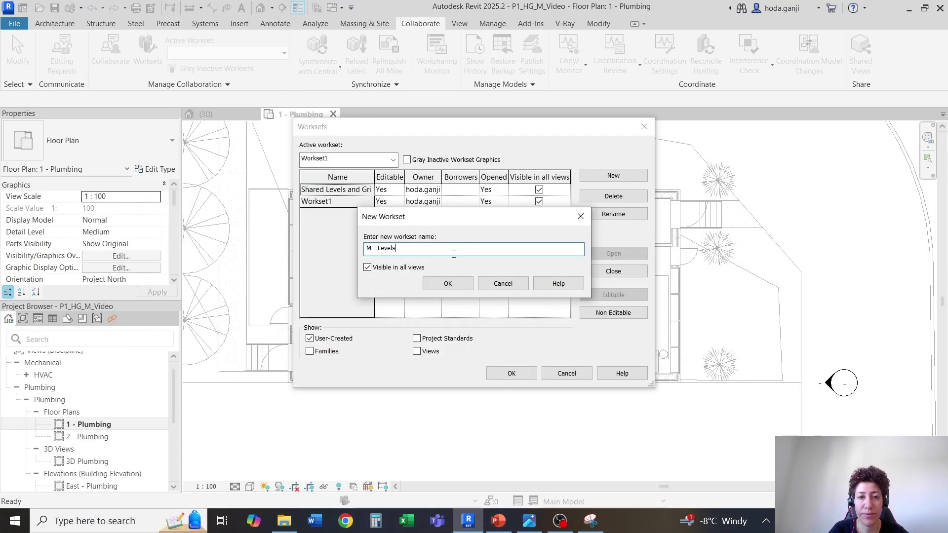
pyautogui.click(444, 285)
# - Add a workset named M - Equipment, visible in all views, with the name copied from the PowerPoint slide
pyautogui.click(613, 176)
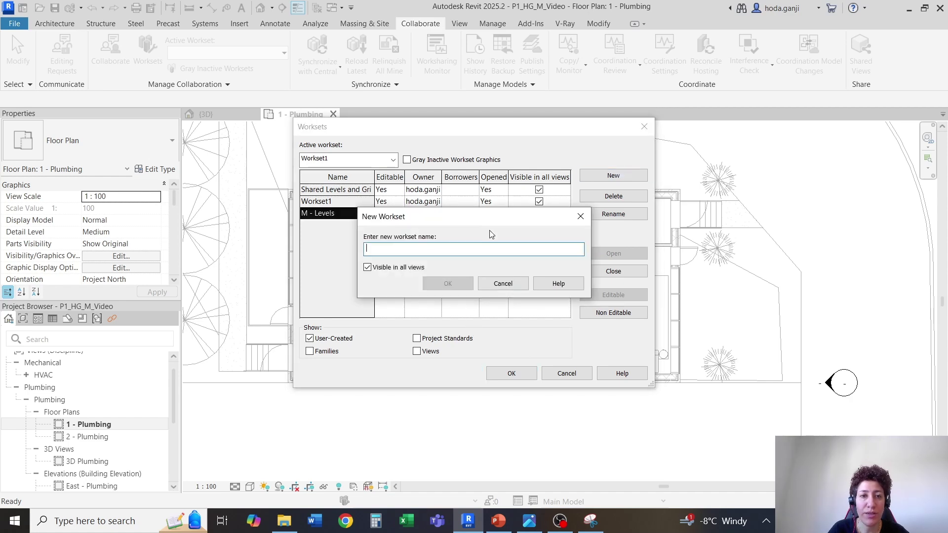
pyautogui.click(498, 521)
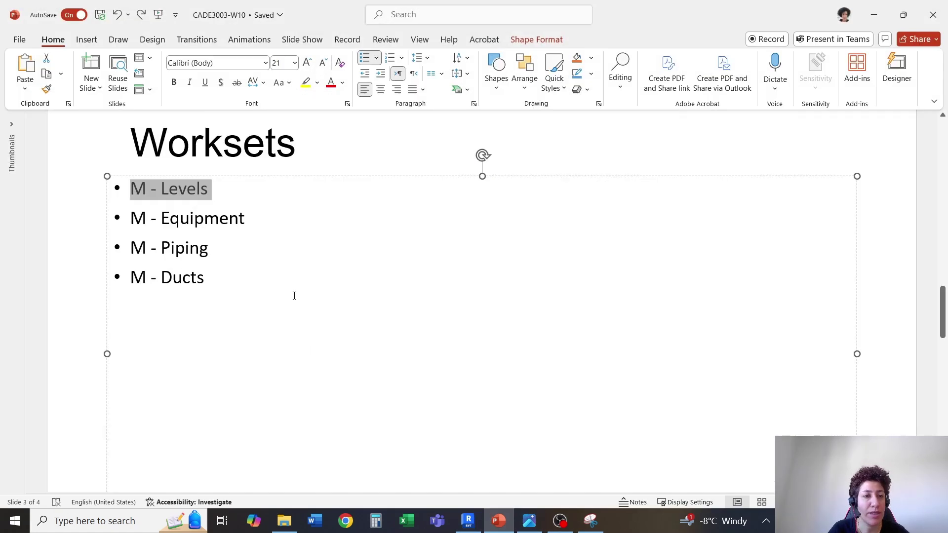
pyautogui.click(259, 248)
pyautogui.tripleClick(237, 219)
pyautogui.hotkey('ctrl', 'c')
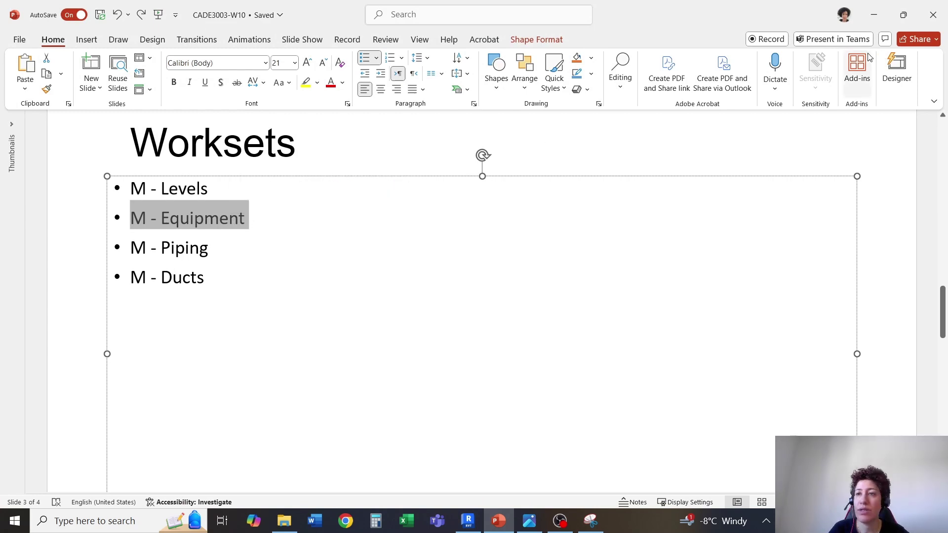
pyautogui.click(871, 19)
pyautogui.hotkey('ctrl', 'v')
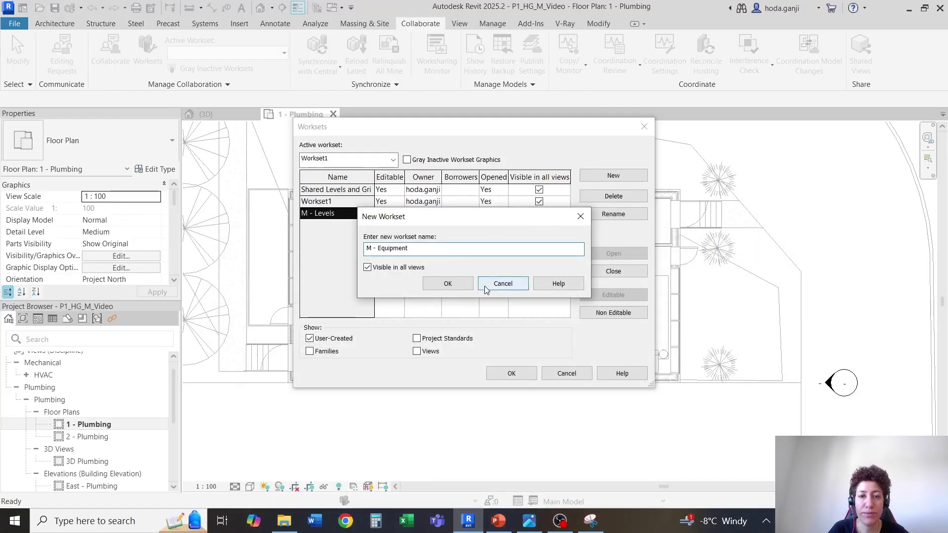
pyautogui.click(448, 284)
# - Add a workset named M - Piping, visible in all views, with the name copied from the PowerPoint slide
pyautogui.click(614, 176)
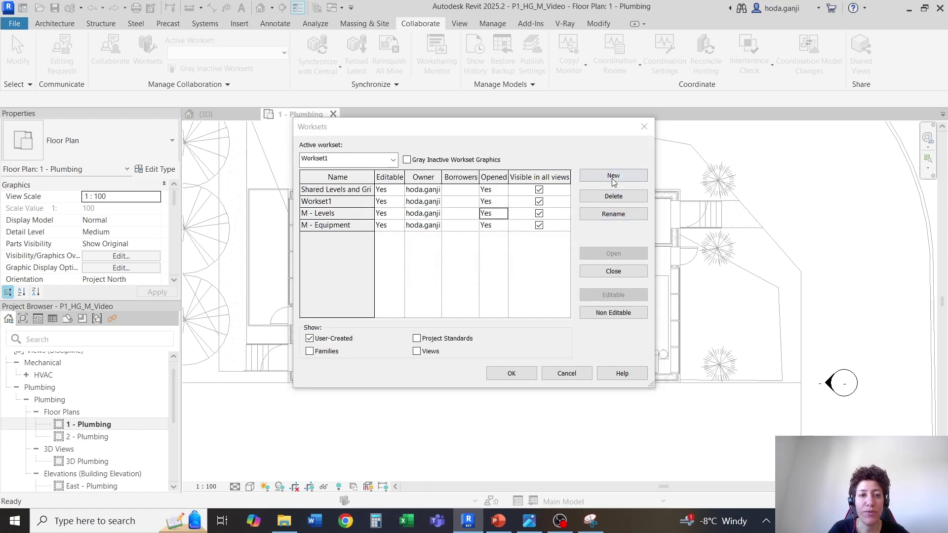
pyautogui.click(498, 521)
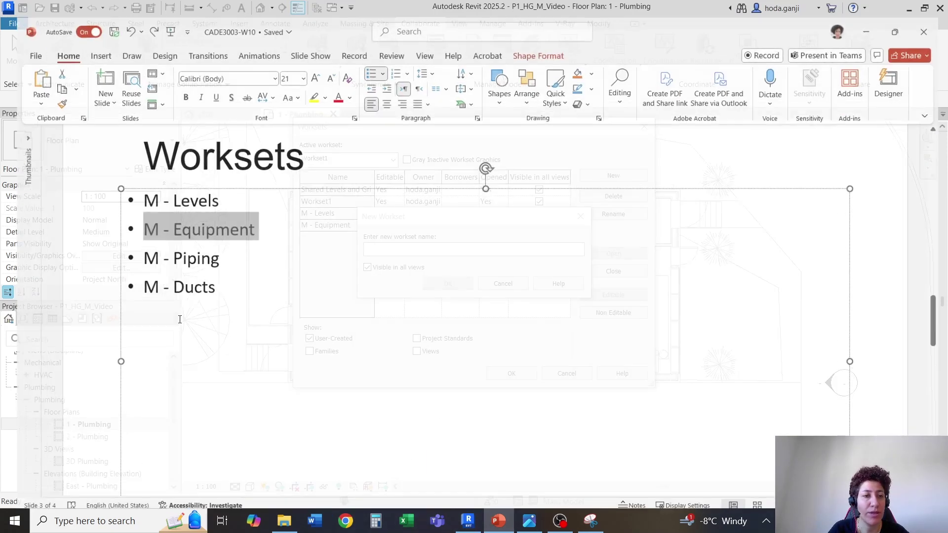
pyautogui.click(185, 259)
pyautogui.moveTo(149, 250); pyautogui.dragTo(209, 250)
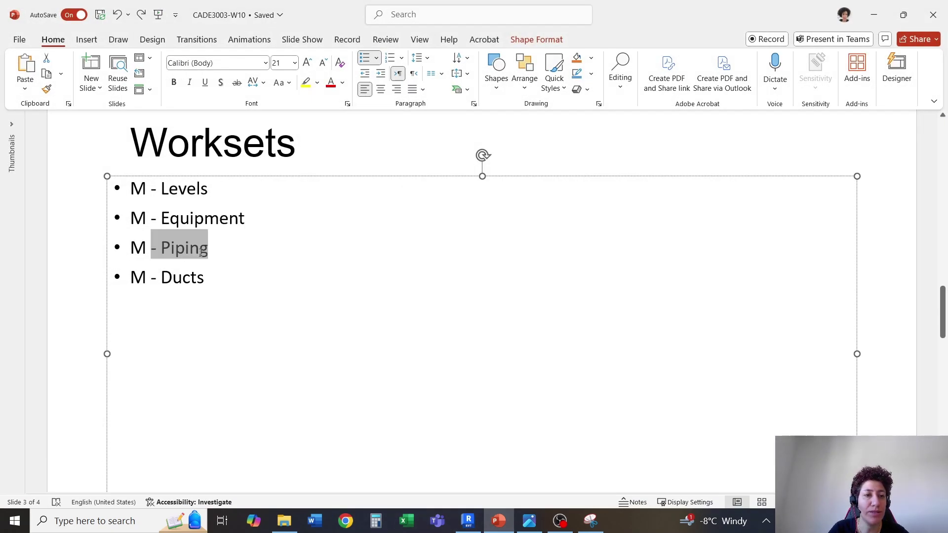
pyautogui.click(146, 249)
pyautogui.moveTo(130, 249); pyautogui.dragTo(207, 249)
pyautogui.hotkey('ctrl', 'c')
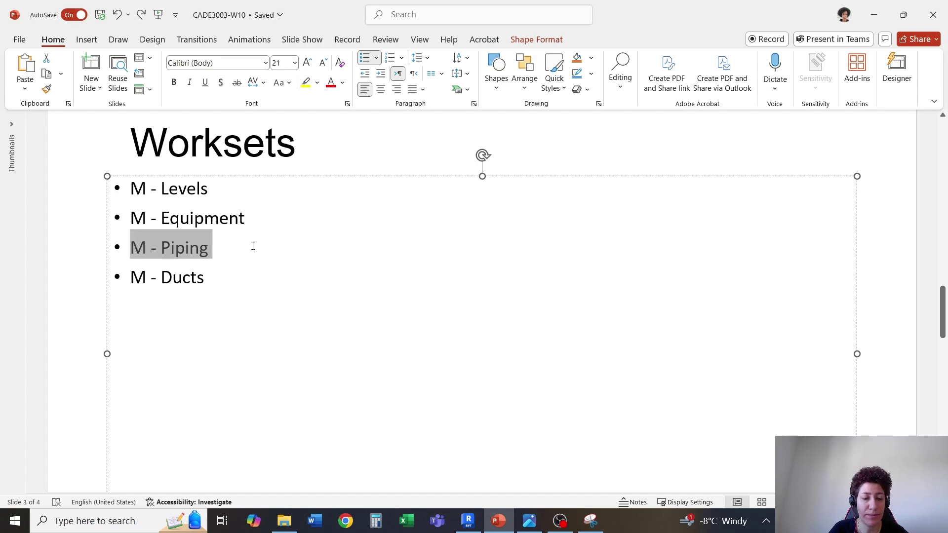
pyautogui.click(874, 14)
pyautogui.hotkey('ctrl', 'v')
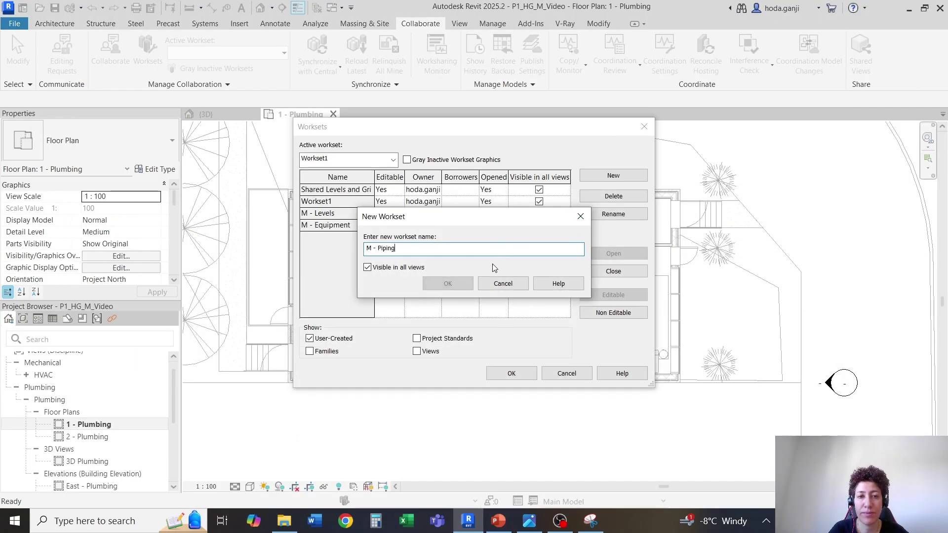
pyautogui.click(448, 283)
# - Add a workset named M - Ducts using the name from the PowerPoint slide, and accept the workset list
pyautogui.click(613, 175)
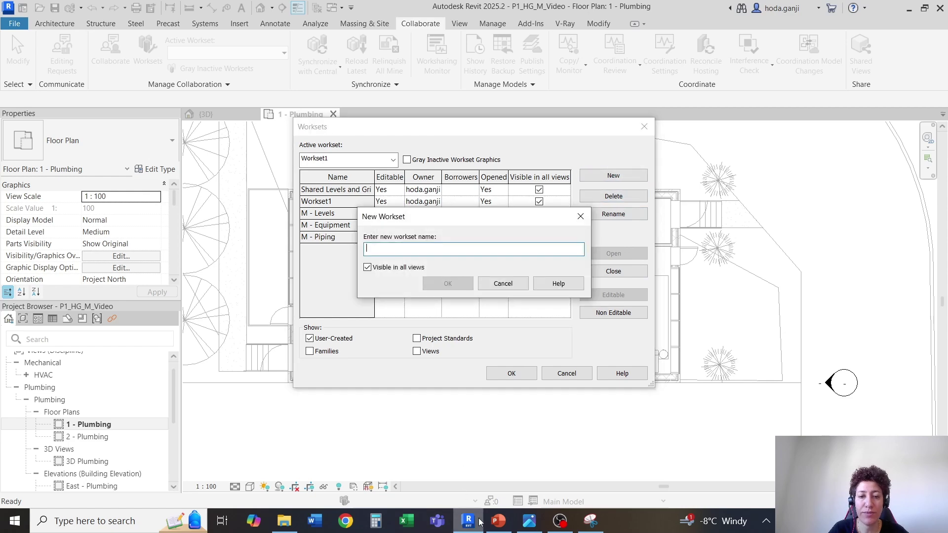
pyautogui.click(498, 521)
pyautogui.click(136, 277)
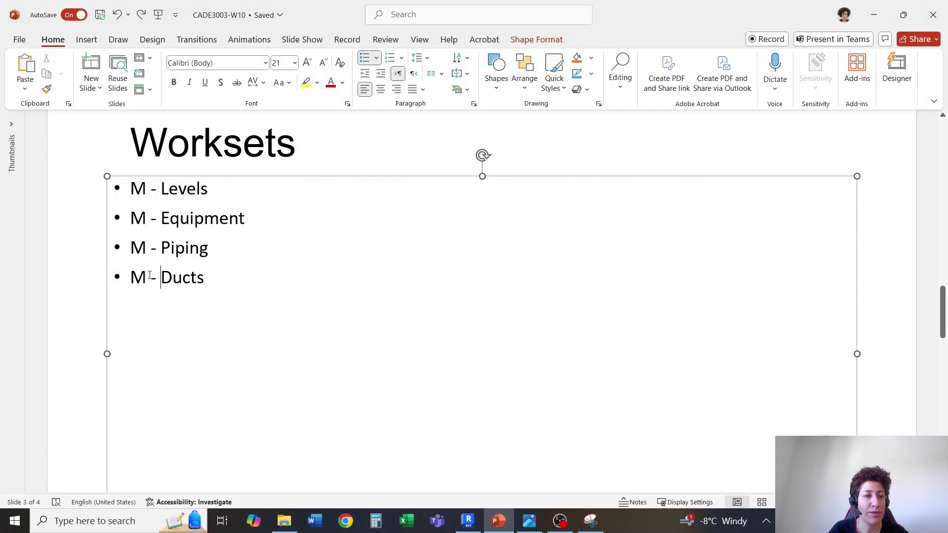
pyautogui.keyDown('shift'); pyautogui.click(212, 280); pyautogui.keyUp('shift')
pyautogui.hotkey('ctrl', 'c')
pyautogui.hotkey('alt', 'Tab')
pyautogui.hotkey('ctrl', 'v')
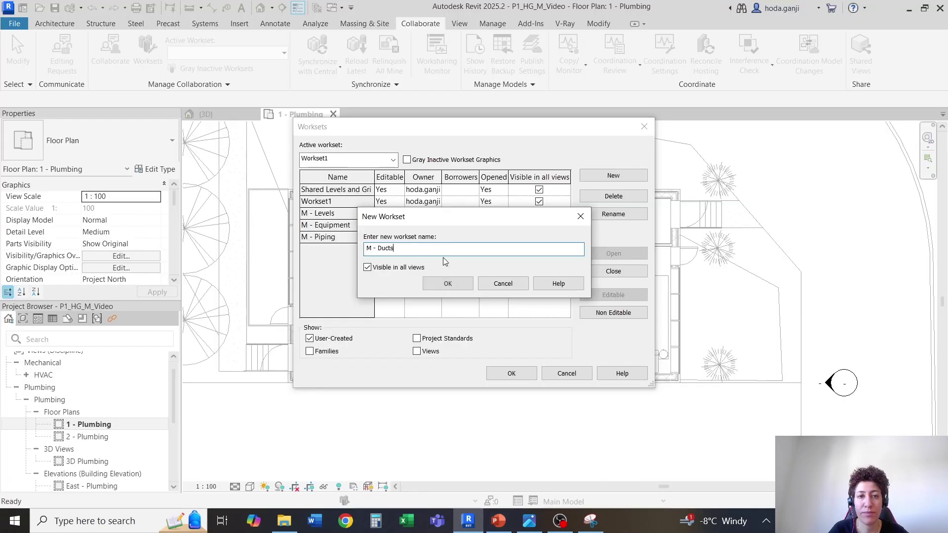
pyautogui.click(448, 283)
pyautogui.click(511, 373)
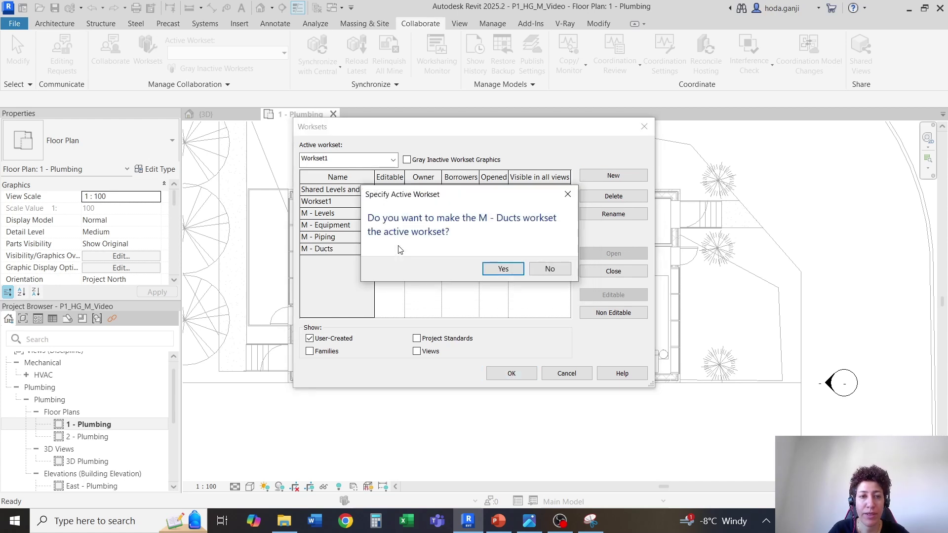
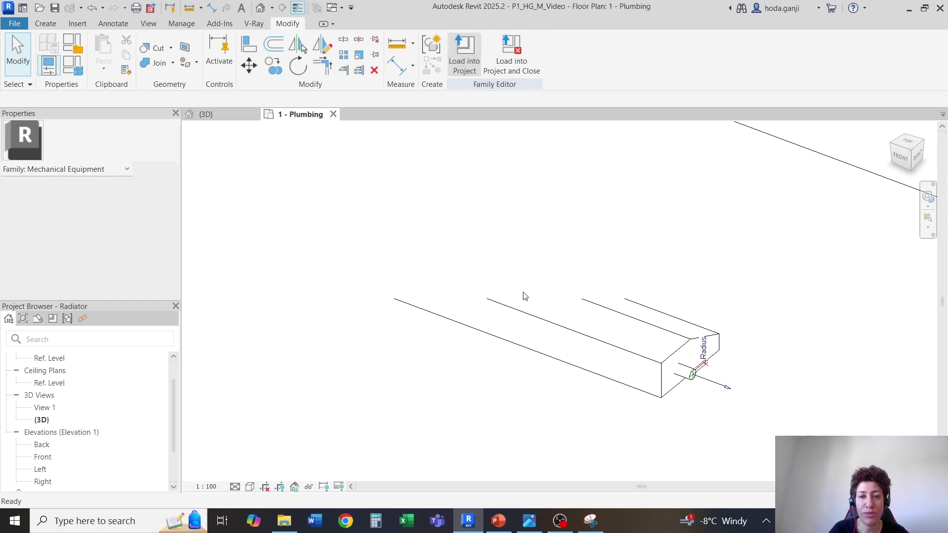
# - Examine the wall areas of the 1 - Plumbing floor plan and check which workset is active
pyautogui.scroll(2, 554, 359)
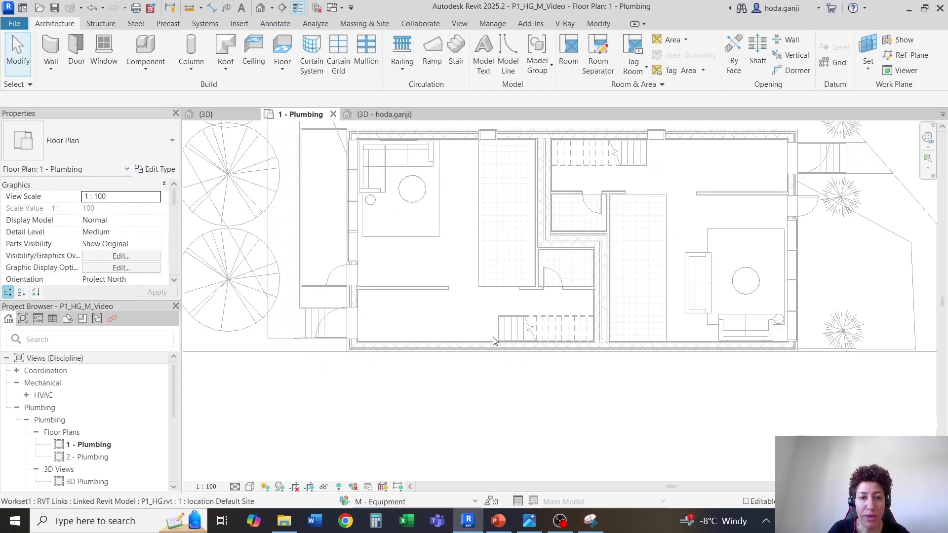
pyautogui.scroll(3, 785, 346)
pyautogui.scroll(3, 750, 343)
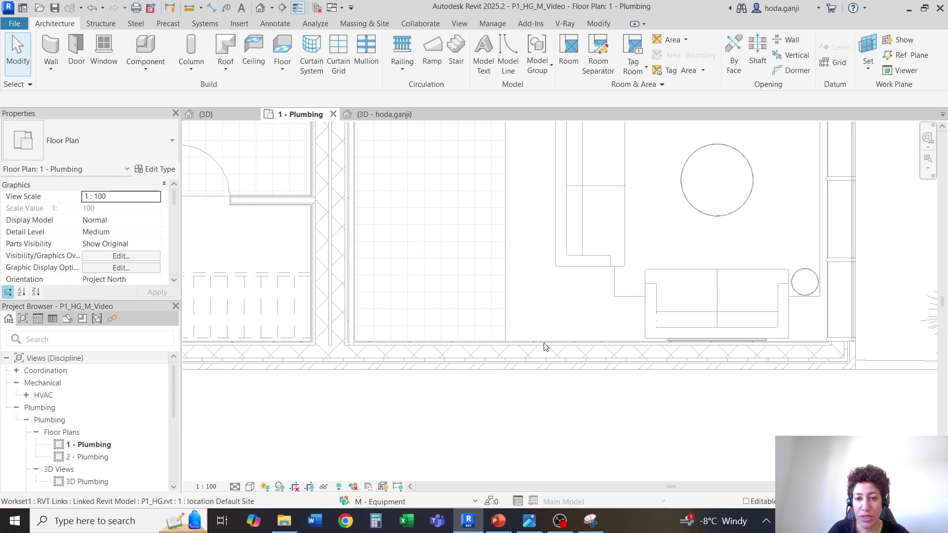
pyautogui.scroll(-3, 627, 319)
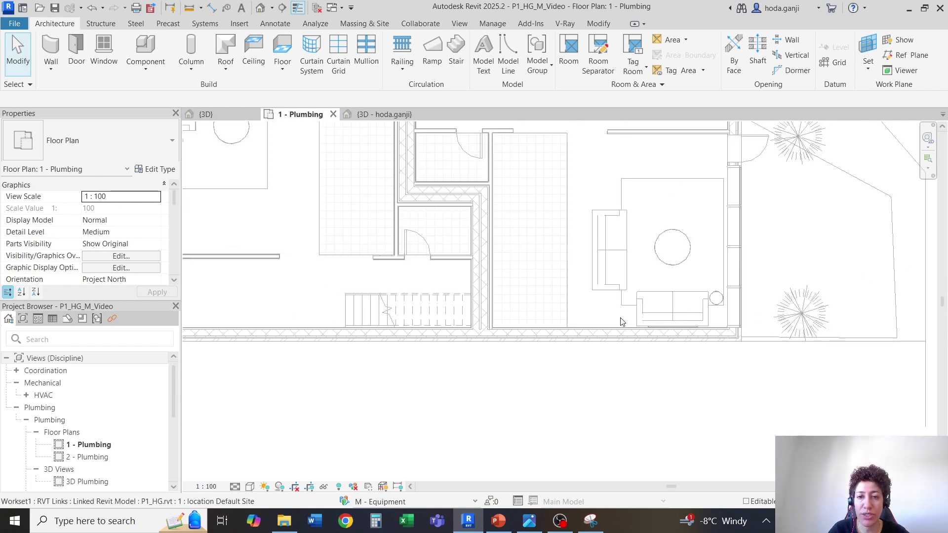
pyautogui.scroll(-4, 621, 322)
pyautogui.click(420, 23)
pyautogui.click(271, 53)
pyautogui.click(271, 53)
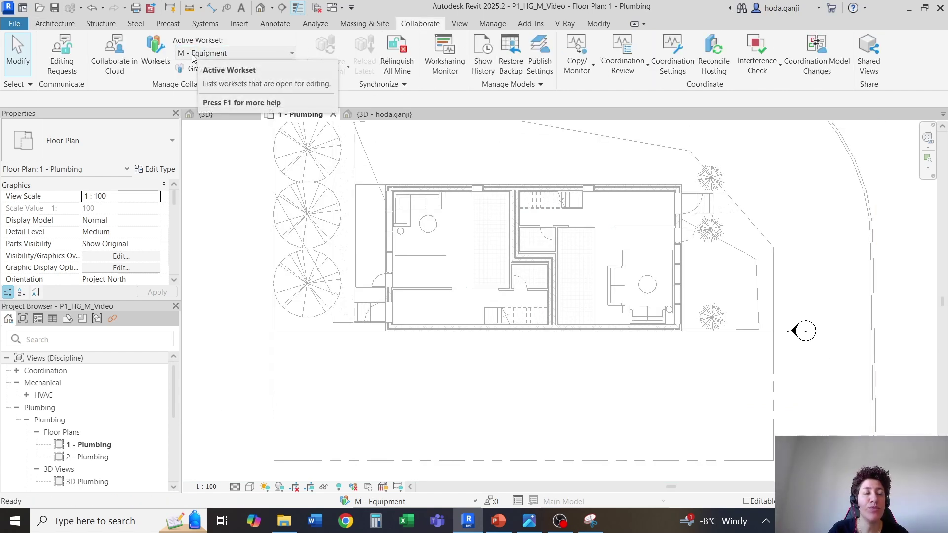
# - Make Workset1 the active workset and draw a building section across the full width of the plan through the sofa area, facing the lower exterior wall
pyautogui.click(274, 52)
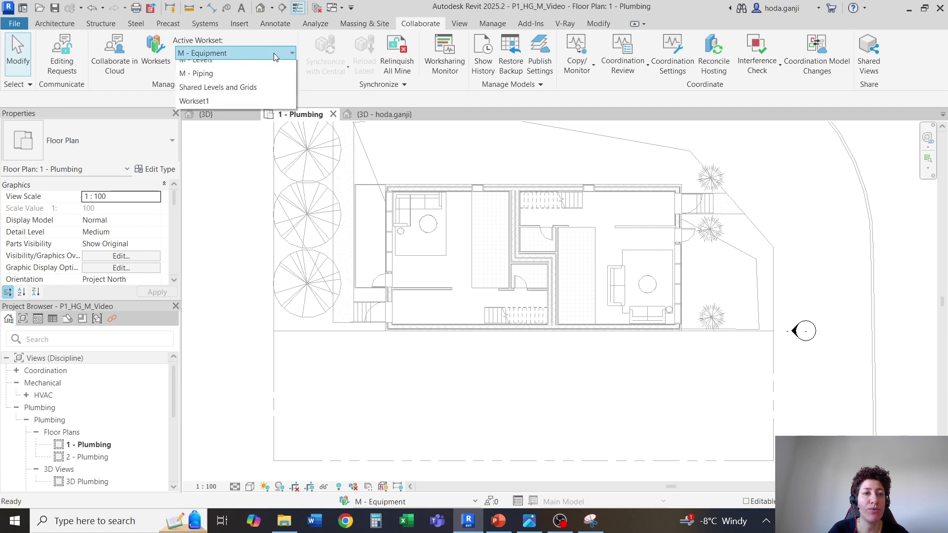
pyautogui.click(212, 138)
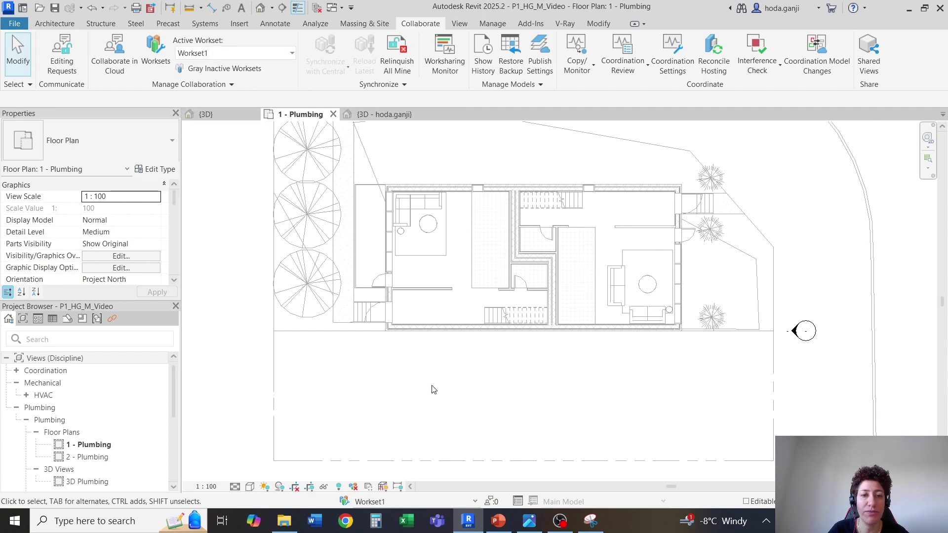
pyautogui.scroll(1, 432, 371)
pyautogui.click(457, 25)
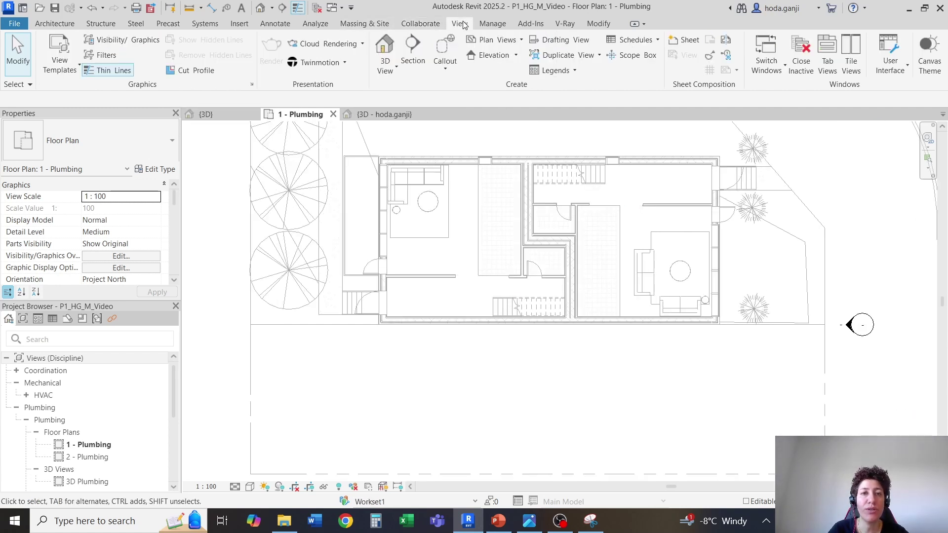
pyautogui.click(408, 60)
pyautogui.click(220, 292)
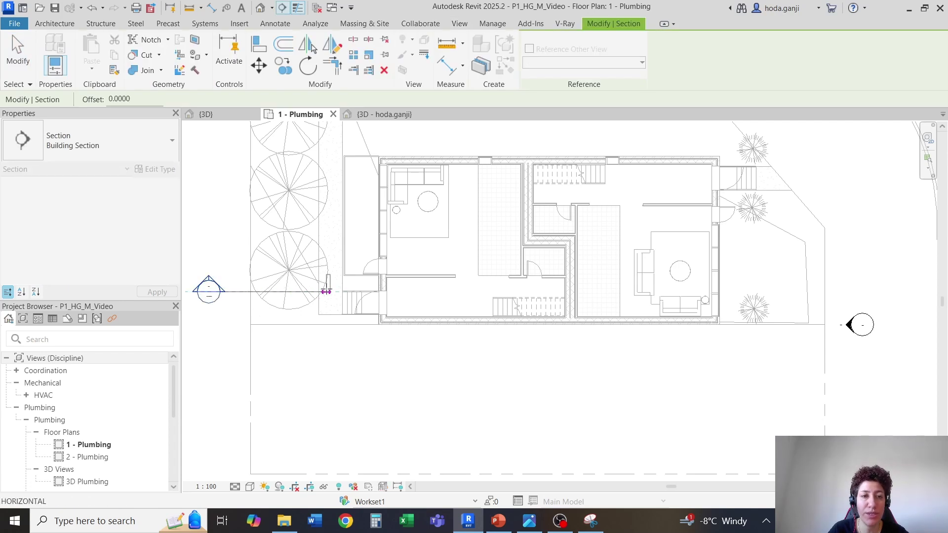
pyautogui.click(783, 301)
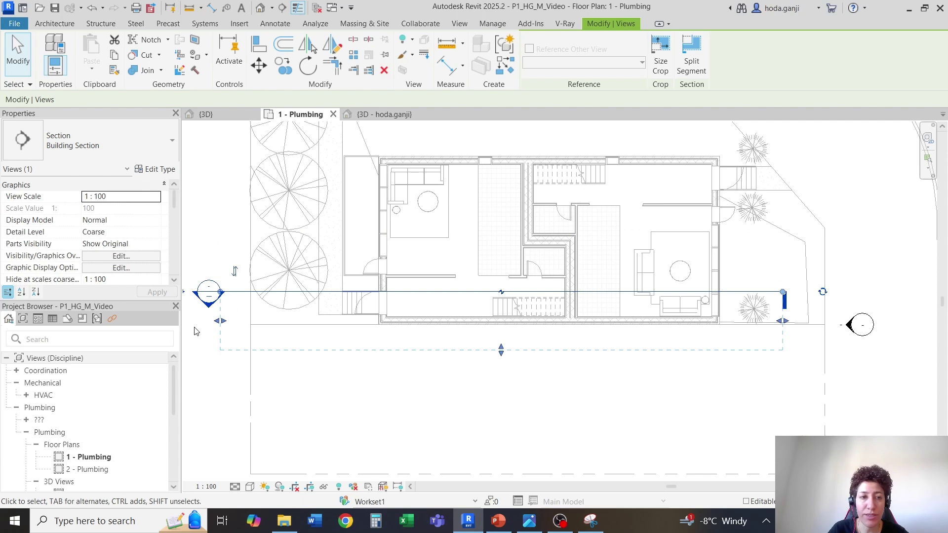
pyautogui.press('Escape')
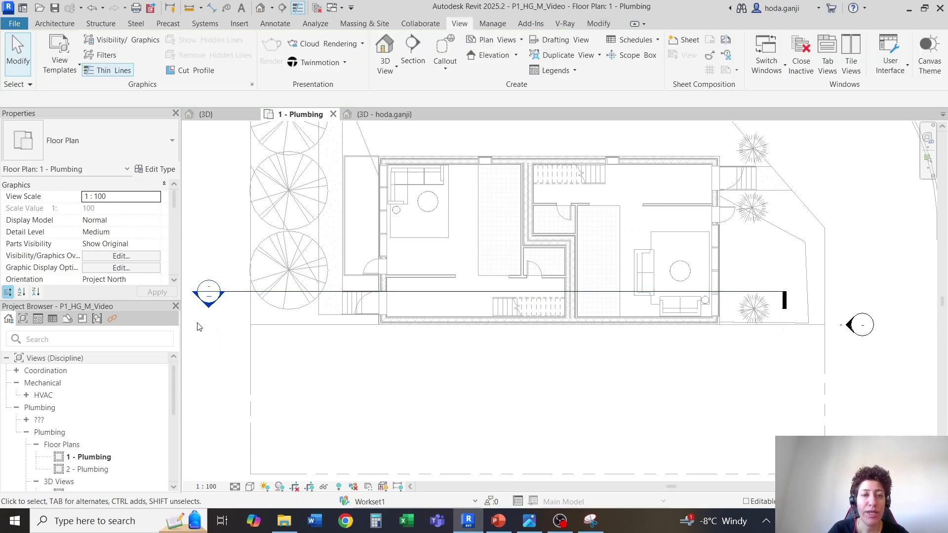
# - Close the unneeded 3D views, open the new section view, and tile it beside the 1 - Plumbing plan
pyautogui.click(316, 10)
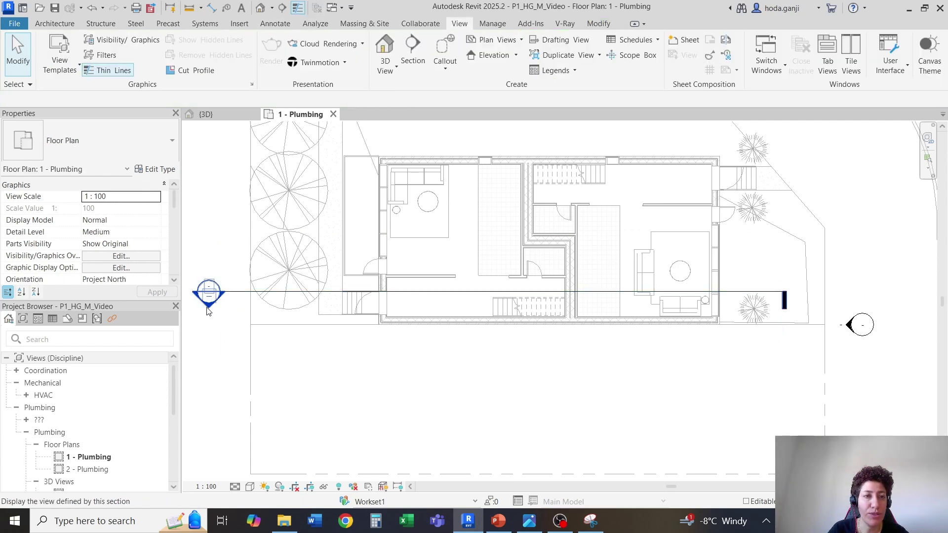
pyautogui.click(247, 115)
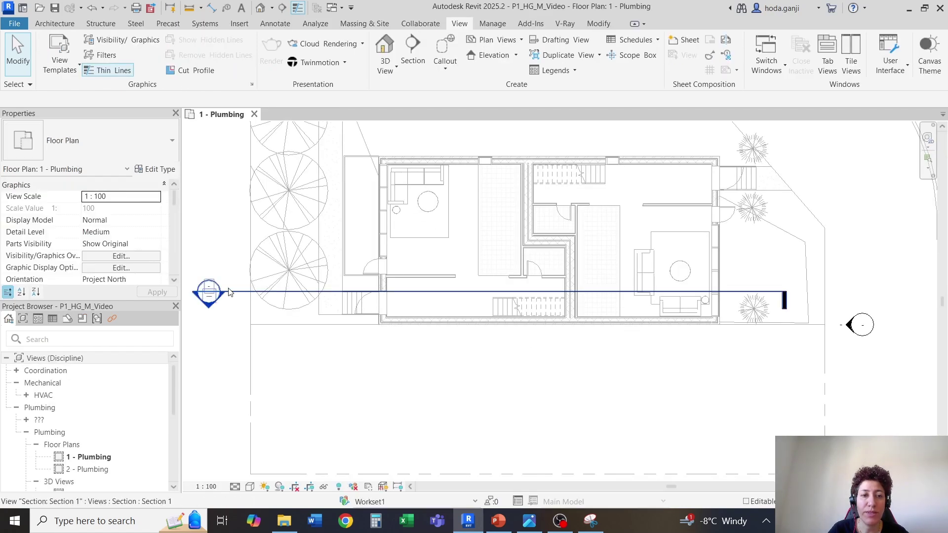
pyautogui.doubleClick(210, 297)
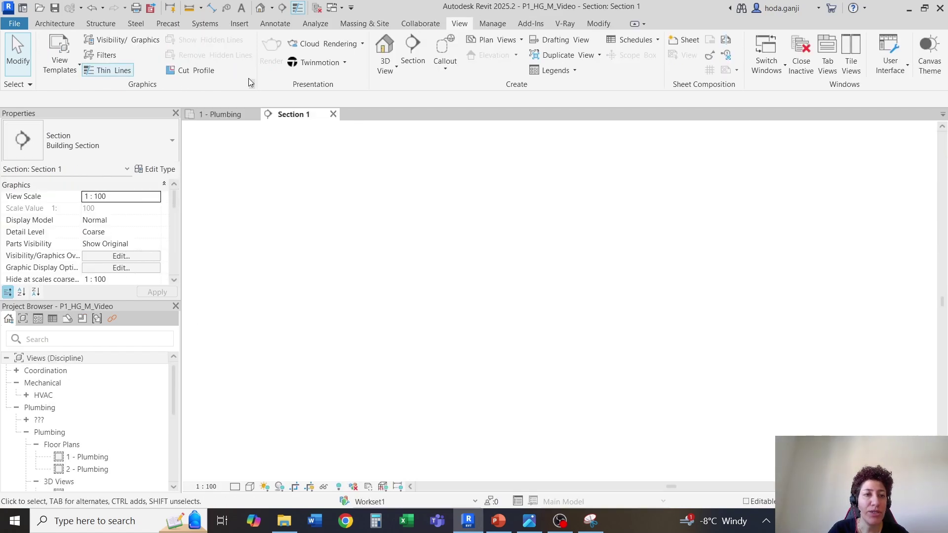
pyautogui.click(224, 114)
pyautogui.press('w')
pyautogui.press('t')
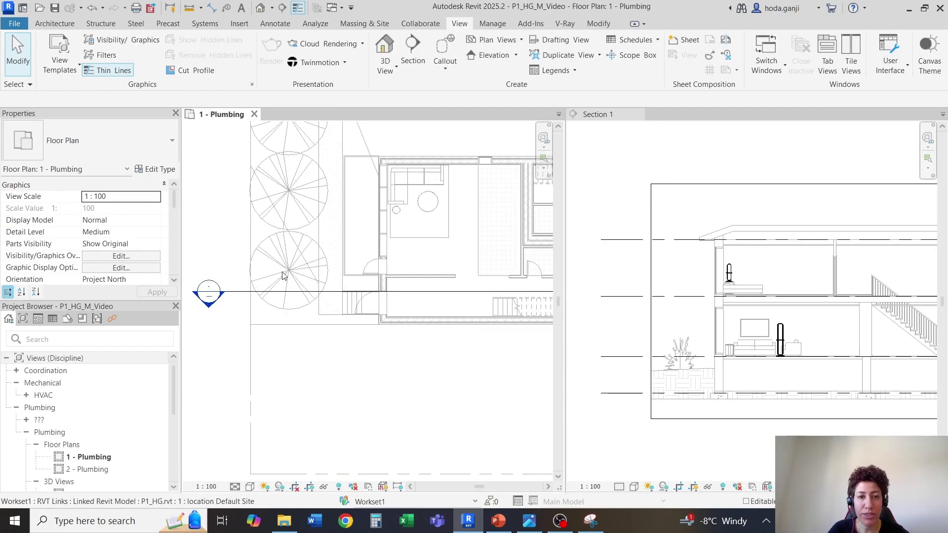
# - Set the work plane on the inner face of the linked model's lower exterior wall and open Section 1 as the working view
pyautogui.scroll(3, 808, 332)
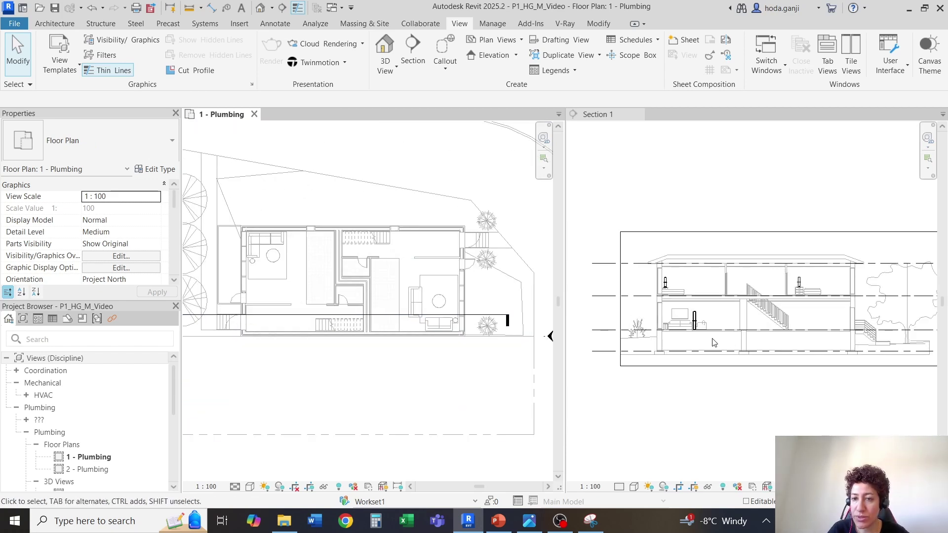
pyautogui.scroll(5, 293, 330)
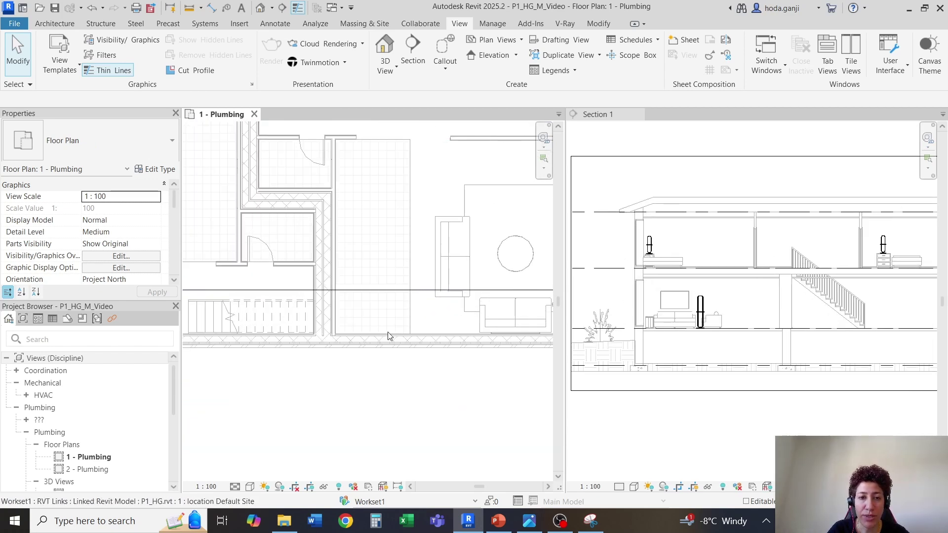
pyautogui.scroll(3, 452, 322)
pyautogui.scroll(-1, 339, 309)
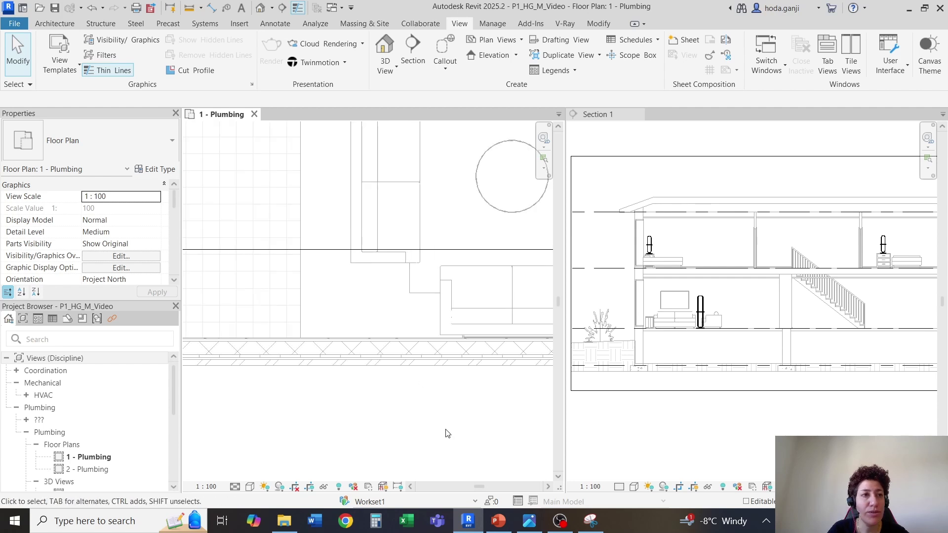
pyautogui.click(58, 24)
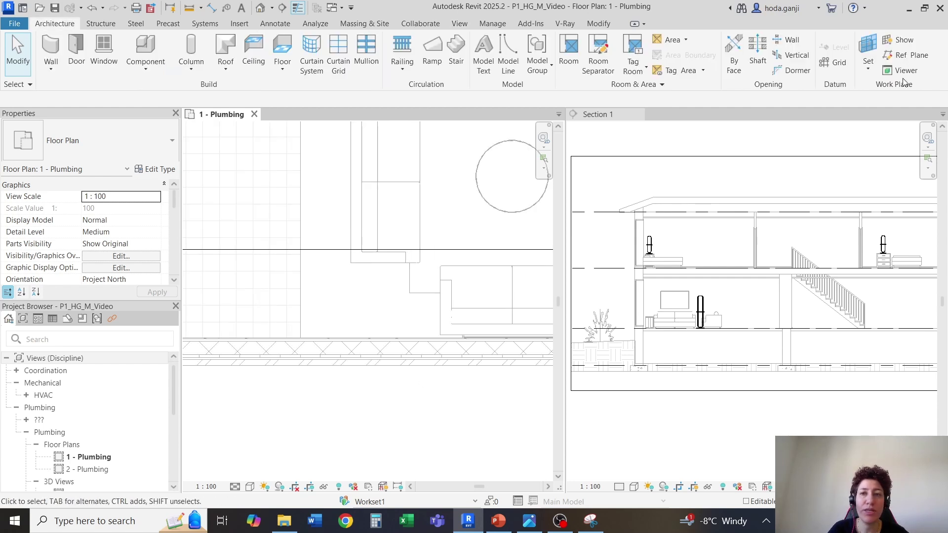
pyautogui.click(868, 69)
pyautogui.click(877, 114)
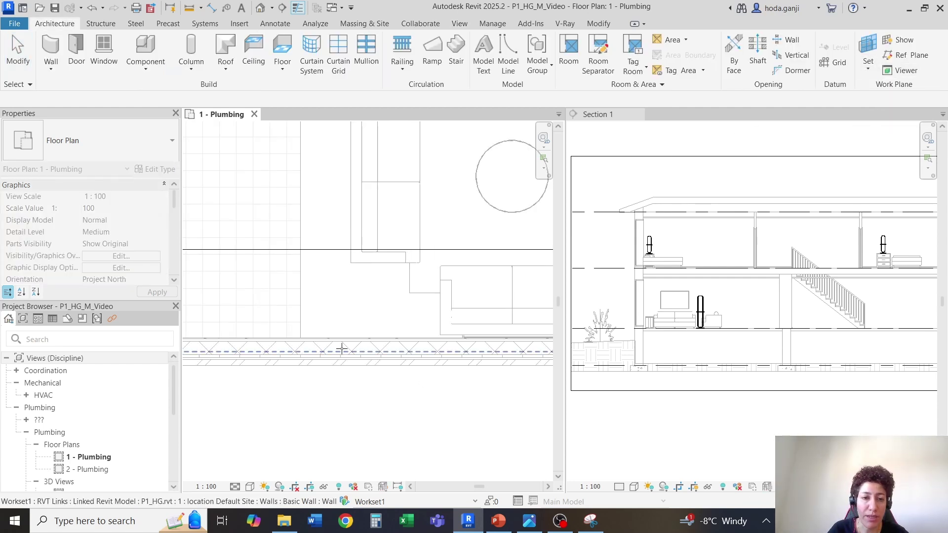
pyautogui.scroll(4, 378, 319)
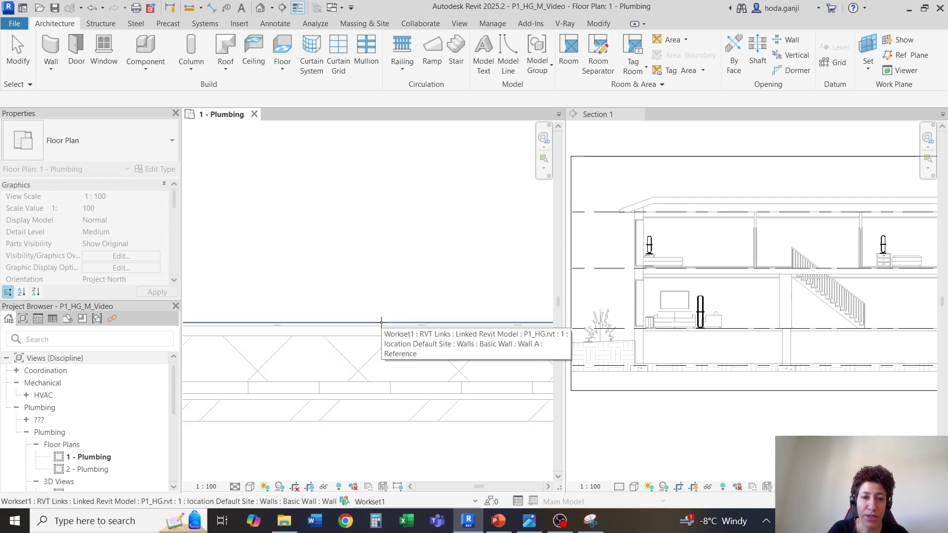
pyautogui.click(380, 321)
pyautogui.click(438, 194)
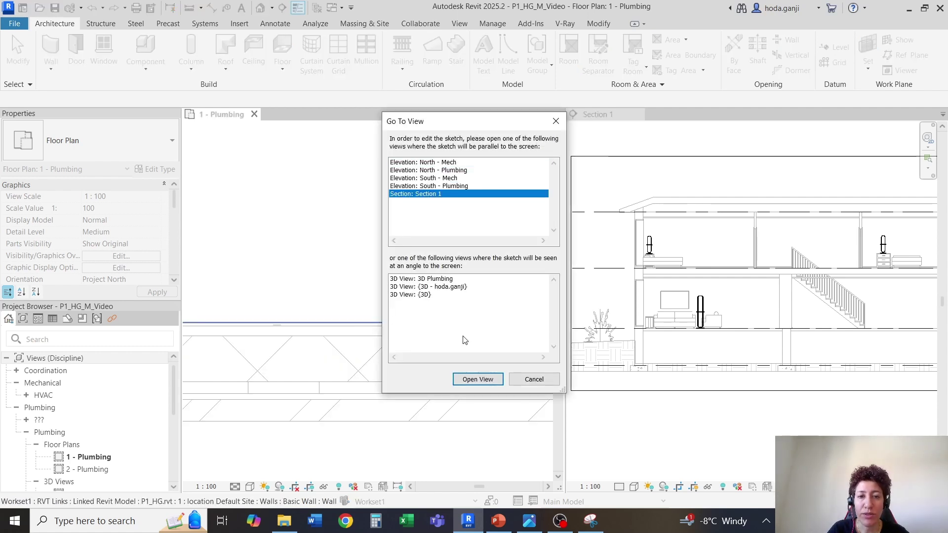
pyautogui.click(476, 381)
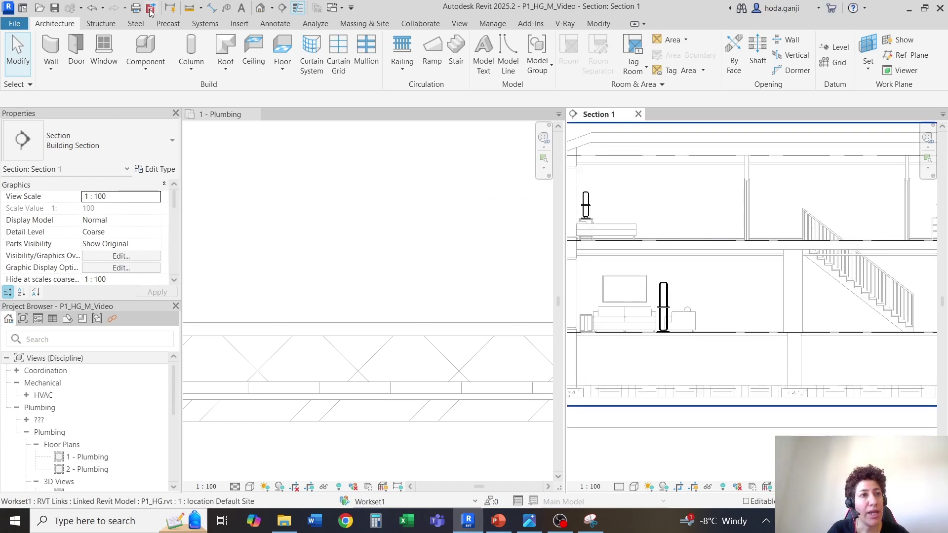
# - Place a Radiator component on the wall face in Section 1, about 0.1 m above Level 1, between the side table and the stairs
pyautogui.click(145, 50)
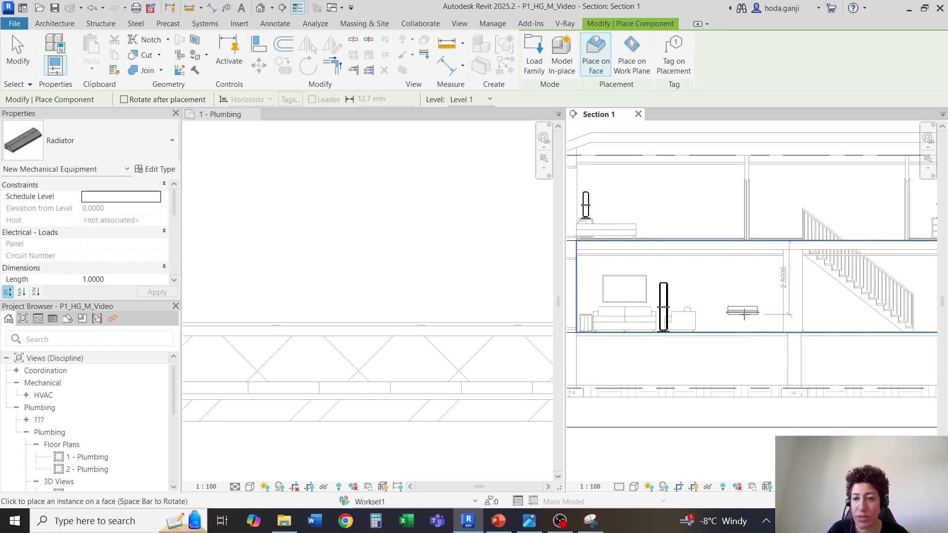
pyautogui.scroll(5, 721, 319)
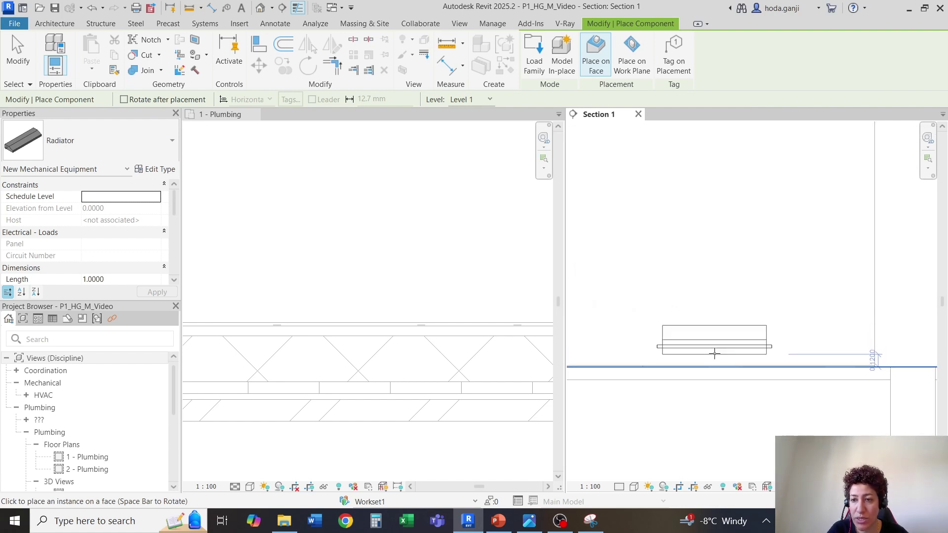
pyautogui.scroll(-3, 716, 350)
pyautogui.click(715, 354)
pyautogui.press('Escape')
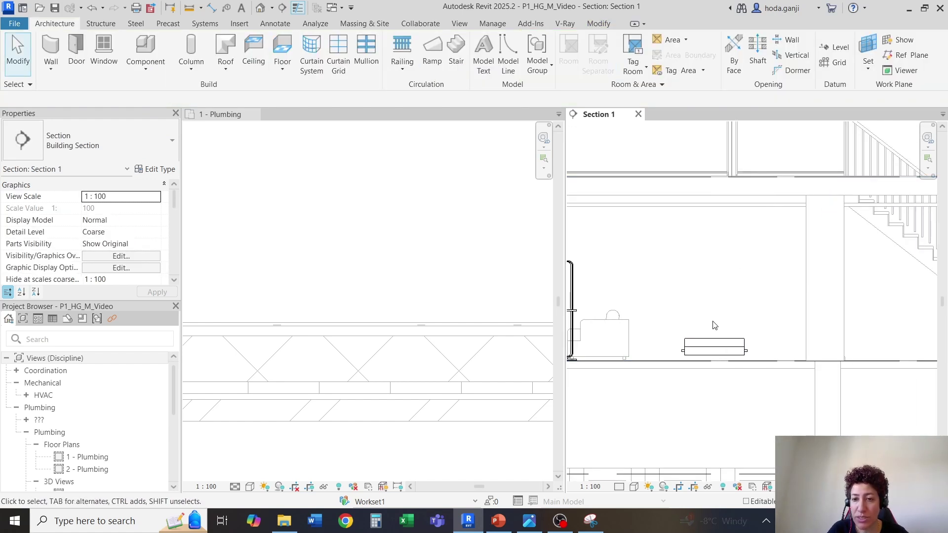
# - Set the placed radiator's elevation from level to 0.019
pyautogui.click(714, 346)
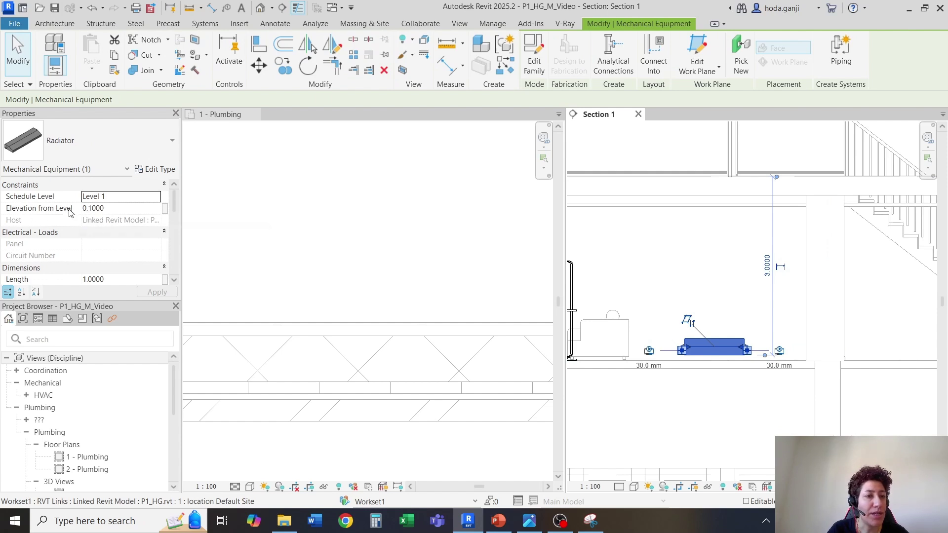
pyautogui.click(114, 209)
pyautogui.write('019')
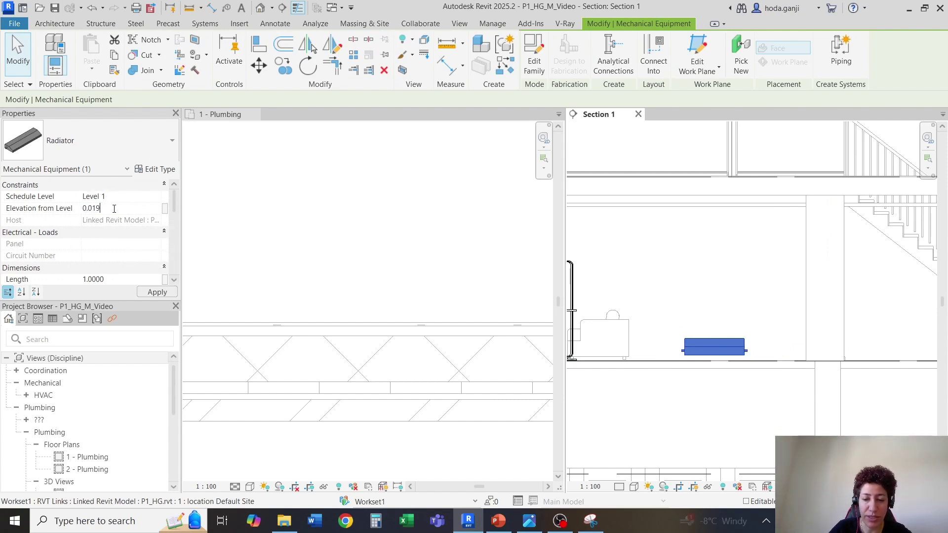
pyautogui.press('Return')
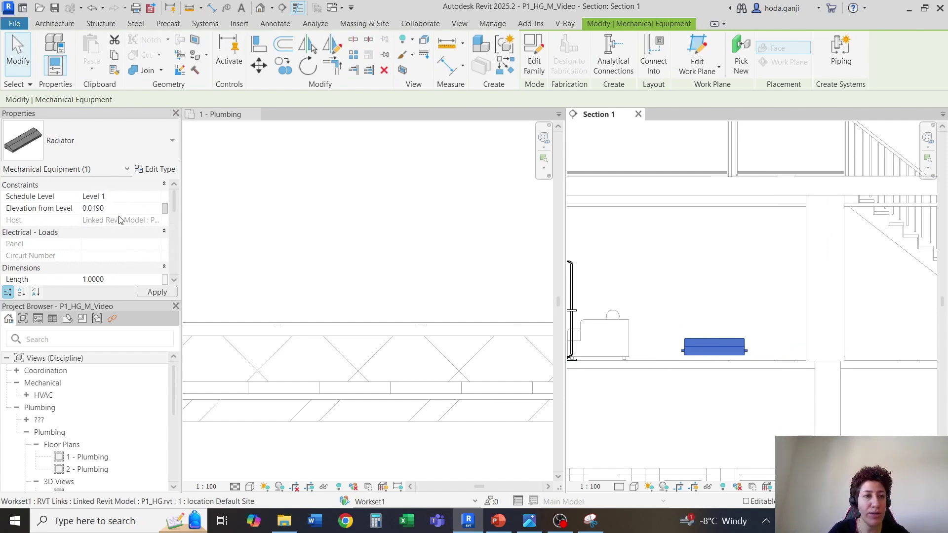
# - In the 1 - Plumbing plan, nudge the radiator along the wall toward the sofa until it clears the tiled floor area
pyautogui.doubleClick(93, 457)
pyautogui.click(295, 339)
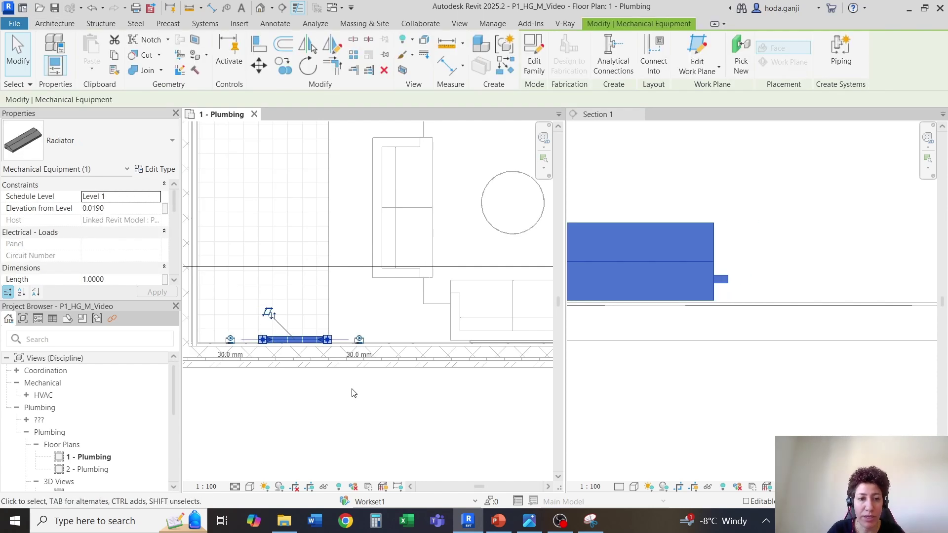
pyautogui.press('Right')
pyautogui.press('Right')
pyautogui.press('Right')
pyautogui.press('Right')
pyautogui.press('Right')
pyautogui.press('Right')
pyautogui.press('Right')
pyautogui.press('Right')
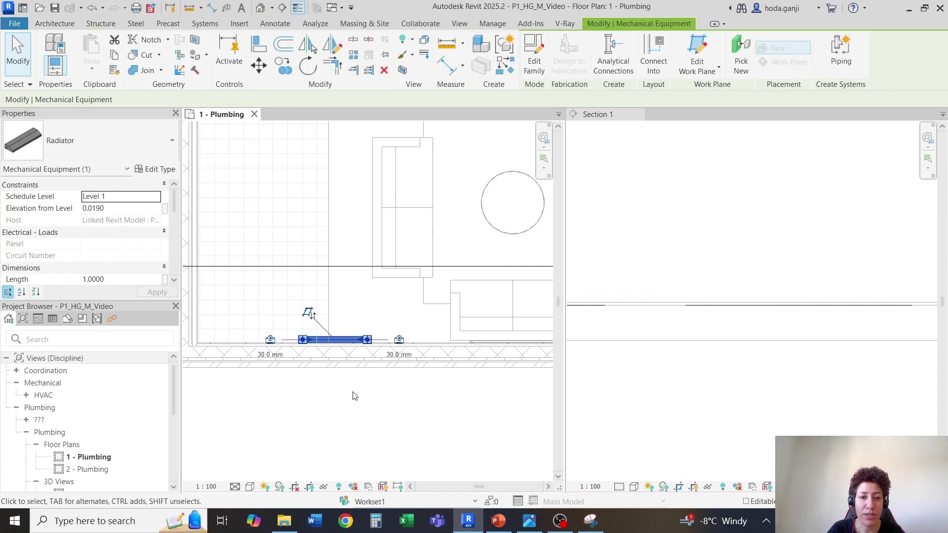
pyautogui.press('Right')
pyautogui.press('Right')
pyautogui.press('Right')
pyautogui.press('Right')
pyautogui.press('Right')
pyautogui.press('Right')
pyautogui.press('Right')
pyautogui.press('Right')
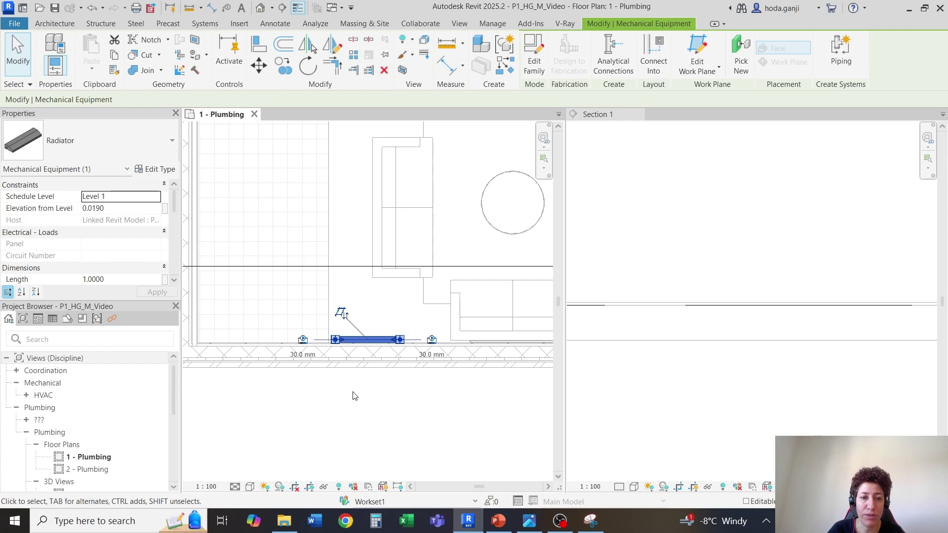
pyautogui.press('Right')
pyautogui.press('Right')
pyautogui.press('Right')
pyautogui.press('Escape')
# - Return the tiled views to tabs and fit the whole 1 - Plumbing plan in the window
pyautogui.press('t')
pyautogui.press('w')
pyautogui.press('z')
pyautogui.press('f')
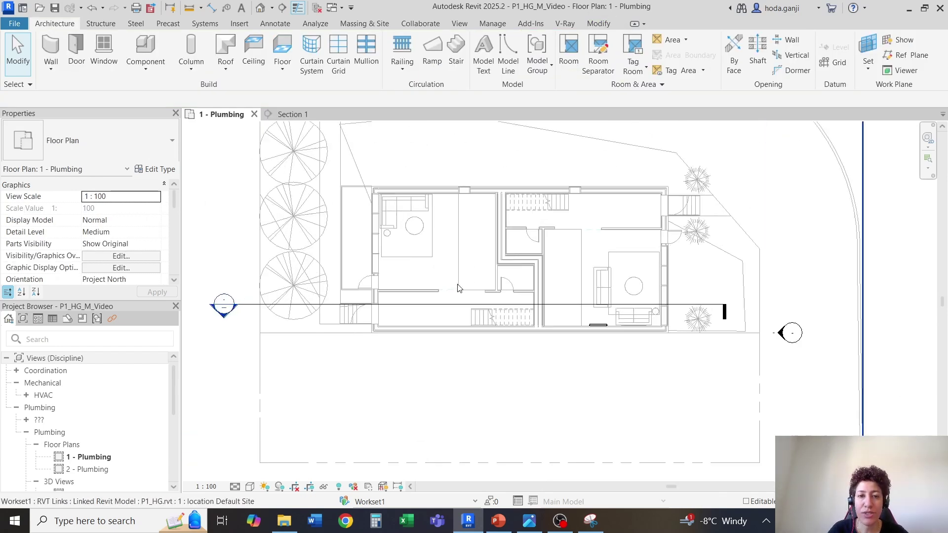
# - Assign the radiator beside the sofa to the M - Equipment workset
pyautogui.scroll(1, 459, 289)
pyautogui.click(549, 265)
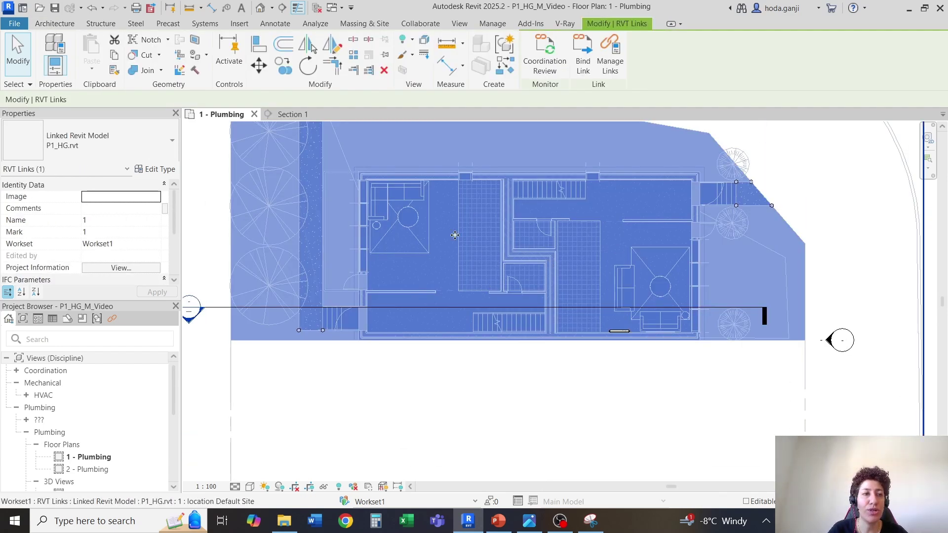
pyautogui.scroll(3, 718, 279)
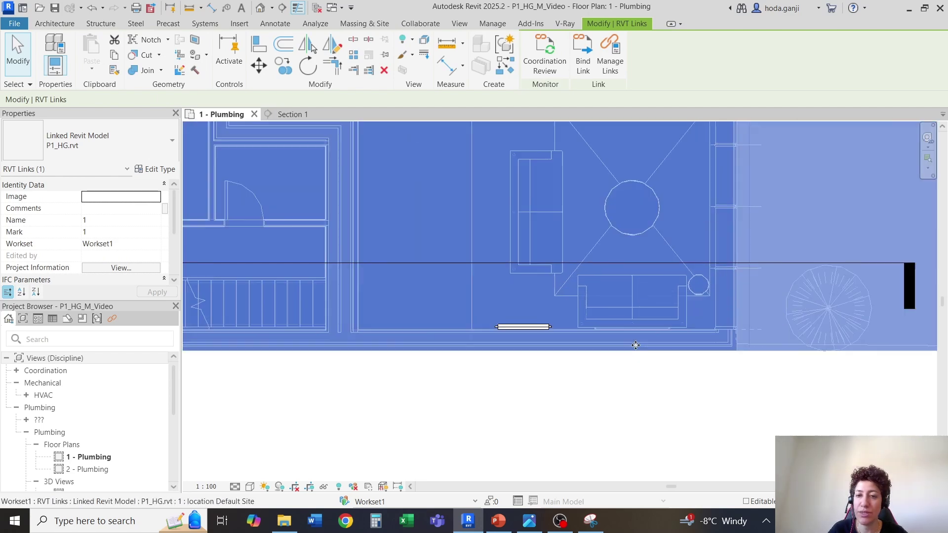
pyautogui.scroll(2, 636, 343)
pyautogui.click(509, 361)
pyautogui.click(504, 316)
pyautogui.scroll(3, 507, 319)
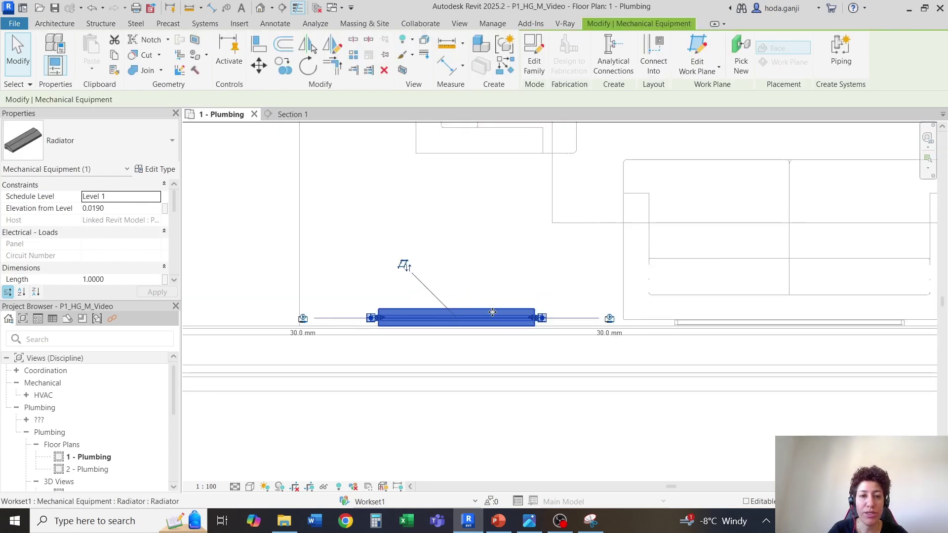
pyautogui.scroll(1, 533, 326)
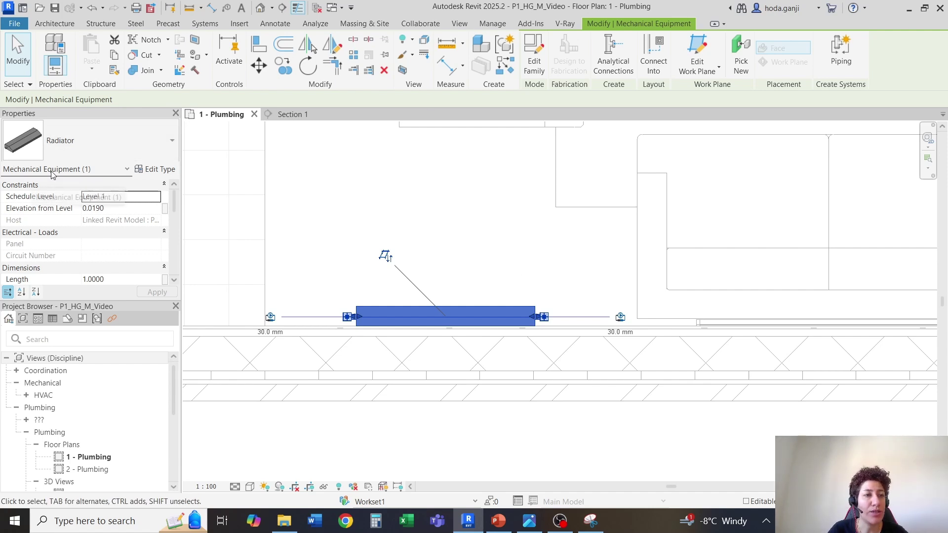
pyautogui.scroll(-5, 138, 225)
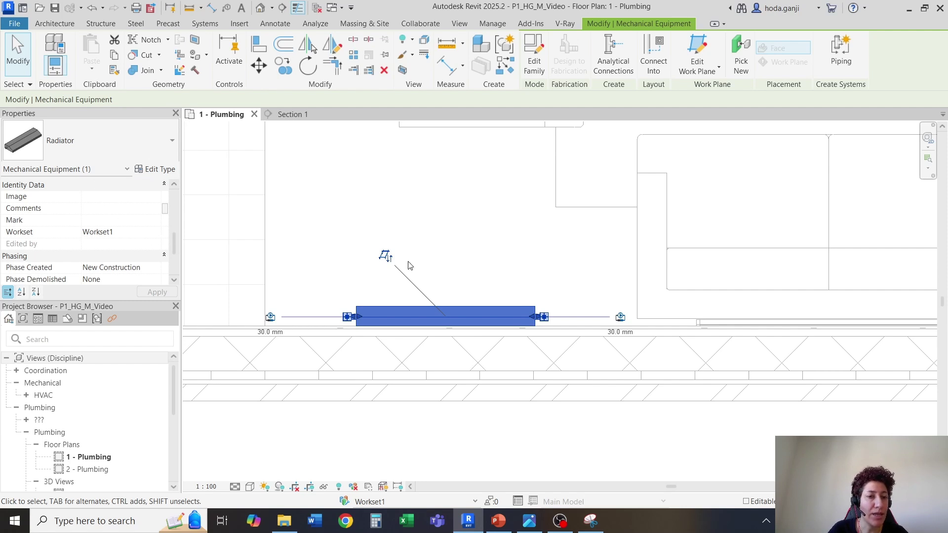
pyautogui.click(155, 235)
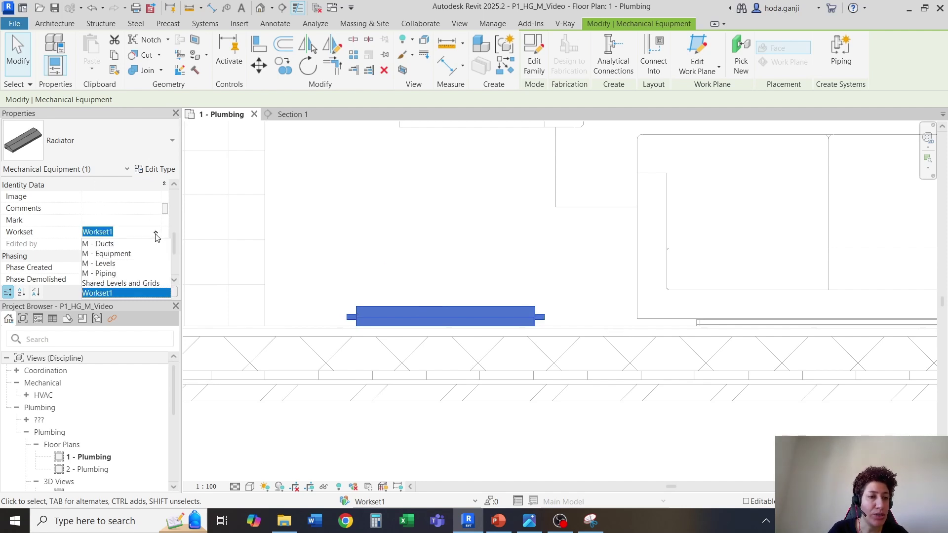
pyautogui.click(123, 255)
pyautogui.click(594, 432)
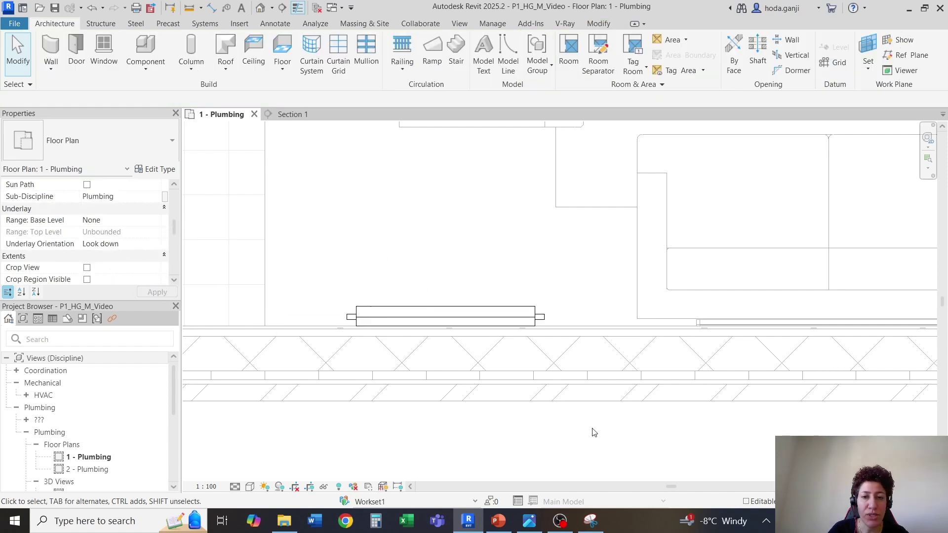
# - Make M - Equipment the active workset
pyautogui.scroll(-3, 594, 425)
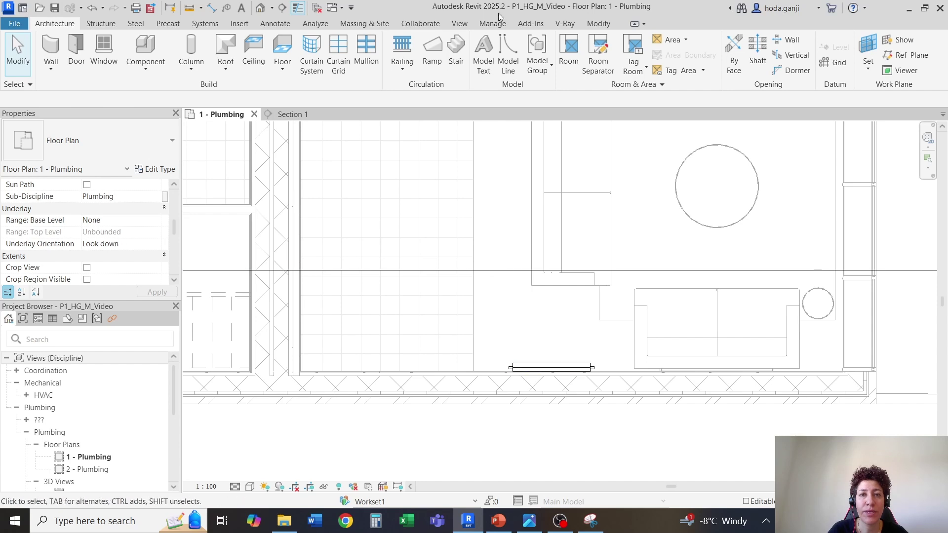
pyautogui.click(421, 24)
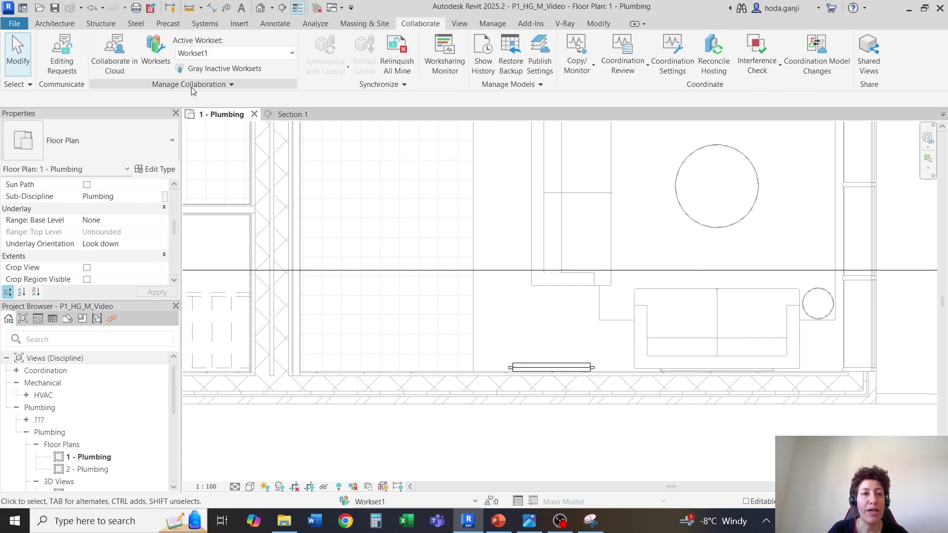
pyautogui.click(278, 53)
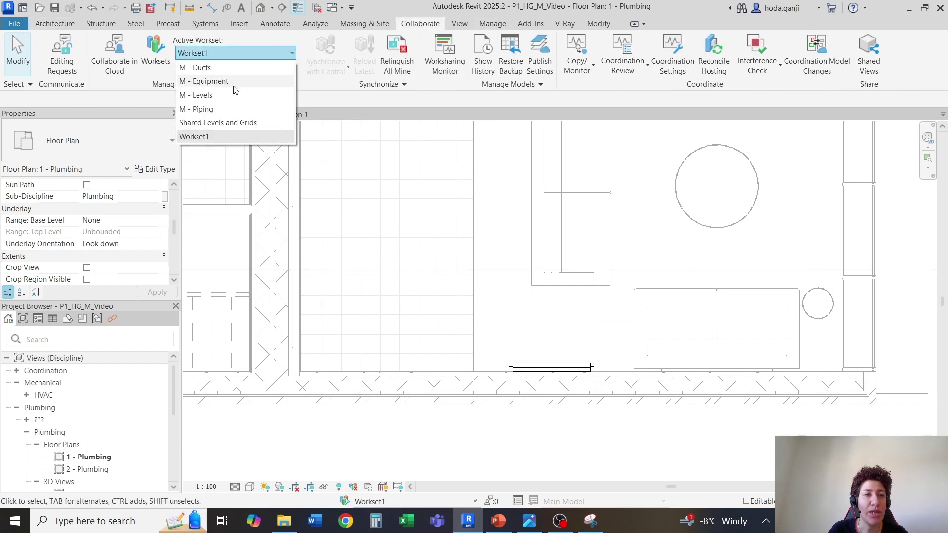
pyautogui.click(234, 81)
pyautogui.click(563, 394)
pyautogui.scroll(1, 510, 452)
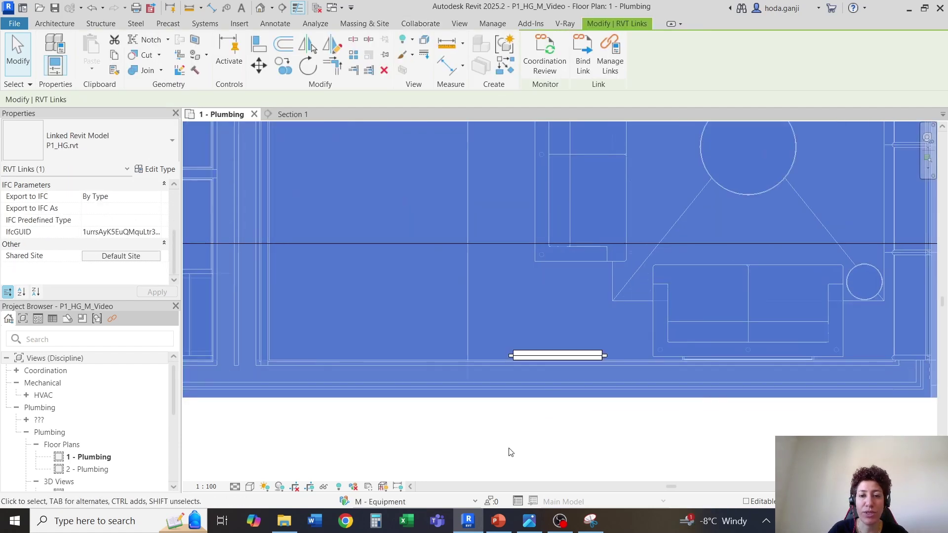
pyautogui.click(536, 475)
# - Set the length of the radiator beside the sofa to 1.36
pyautogui.scroll(3, 553, 416)
pyautogui.click(567, 312)
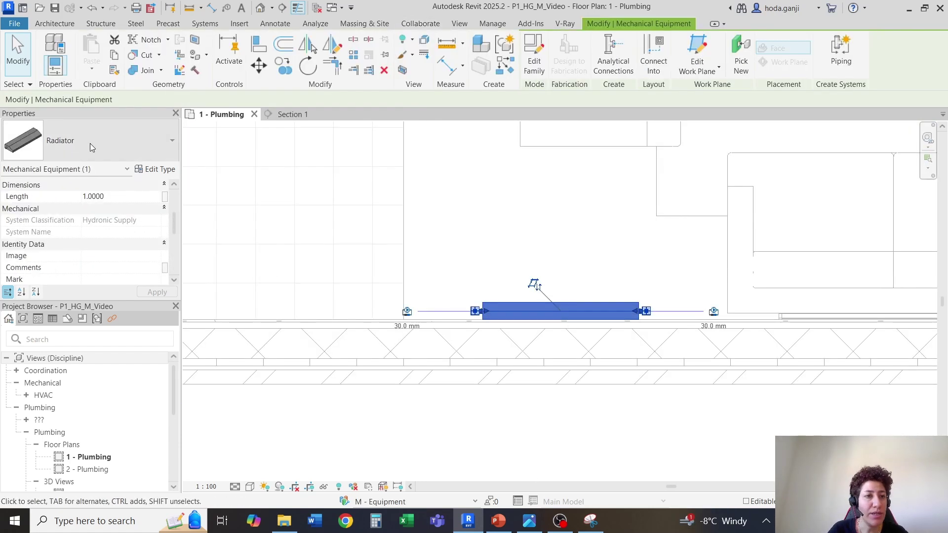
pyautogui.click(121, 197)
pyautogui.write('1')
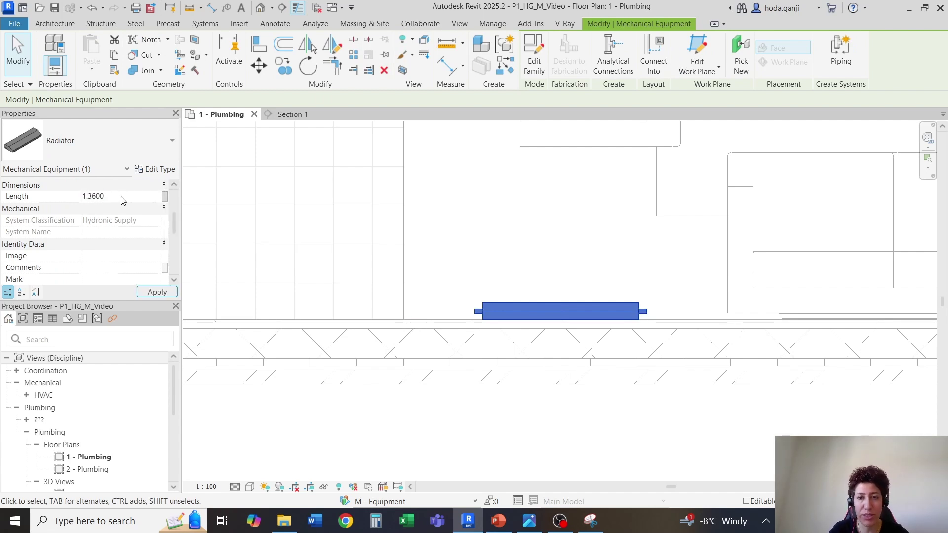
# - Set the radiator type's Connector_Radius to 0.0125
pyautogui.click(155, 171)
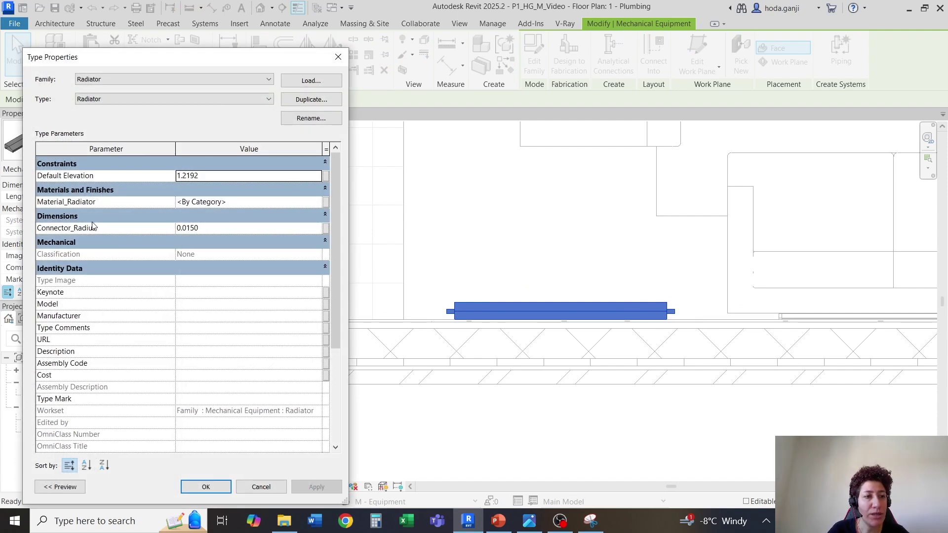
pyautogui.click(203, 228)
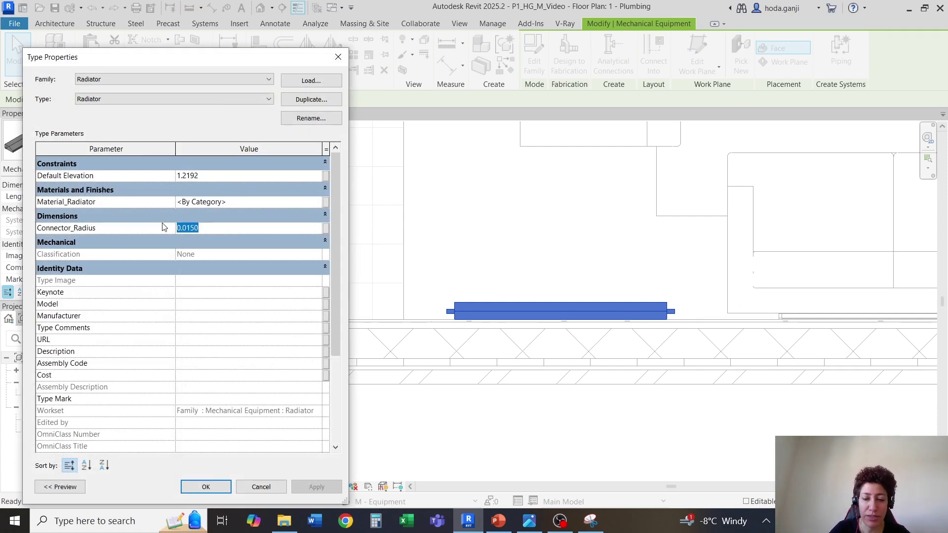
pyautogui.write('0.')
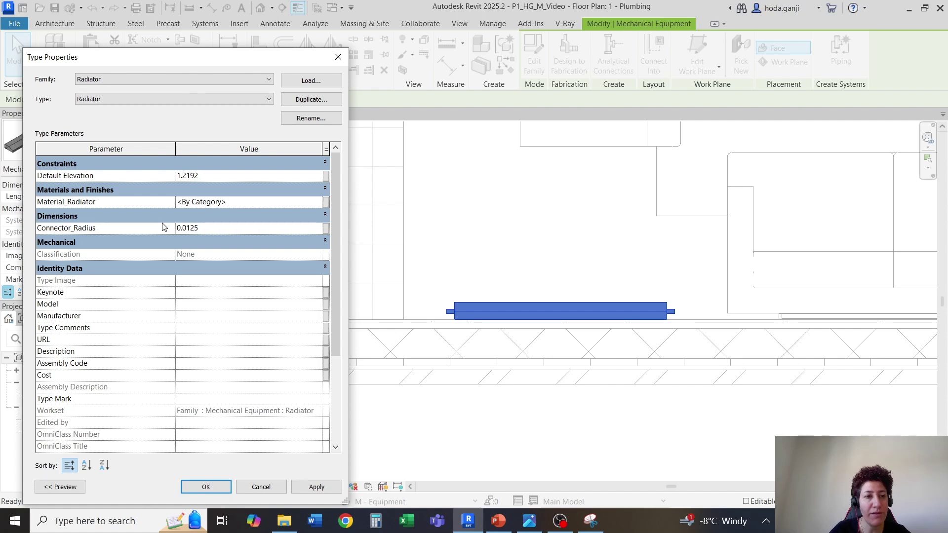
pyautogui.click(205, 487)
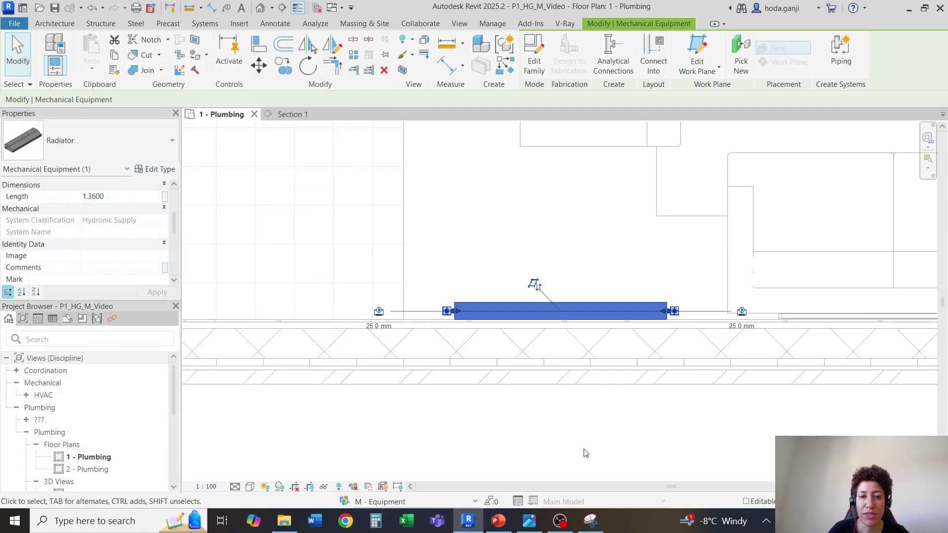
pyautogui.click(588, 452)
pyautogui.scroll(2, 599, 354)
pyautogui.scroll(-2, 514, 301)
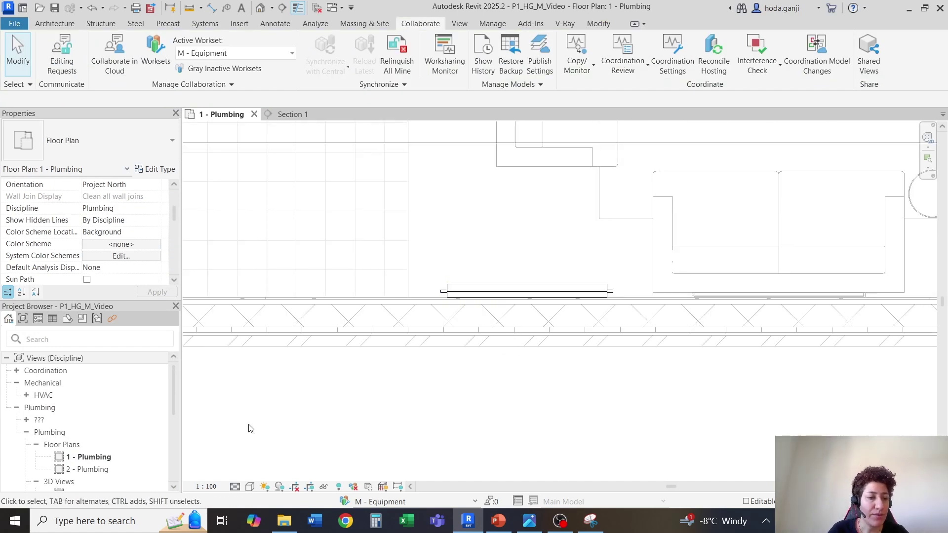
# - Open the South - Plumbing elevation and temporarily hide the linked building model
pyautogui.scroll(-2, 94, 421)
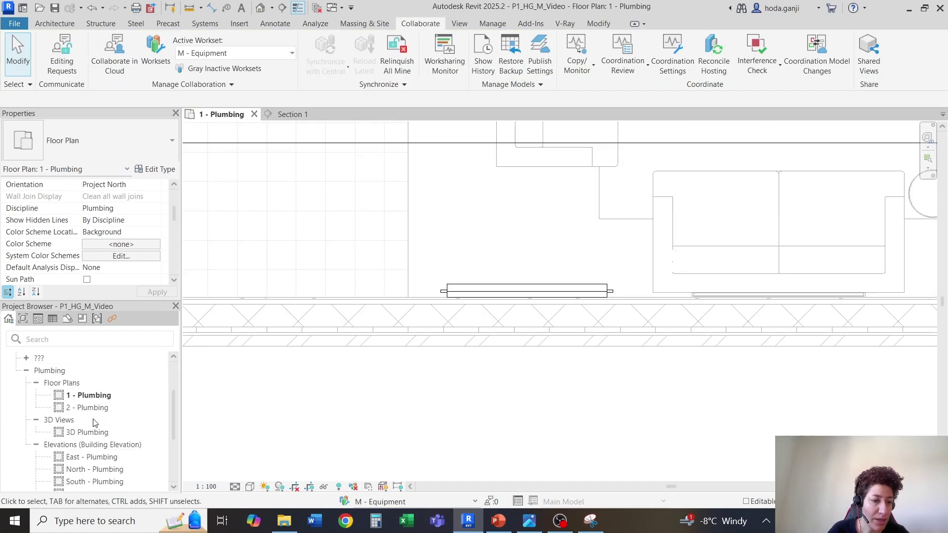
pyautogui.doubleClick(119, 484)
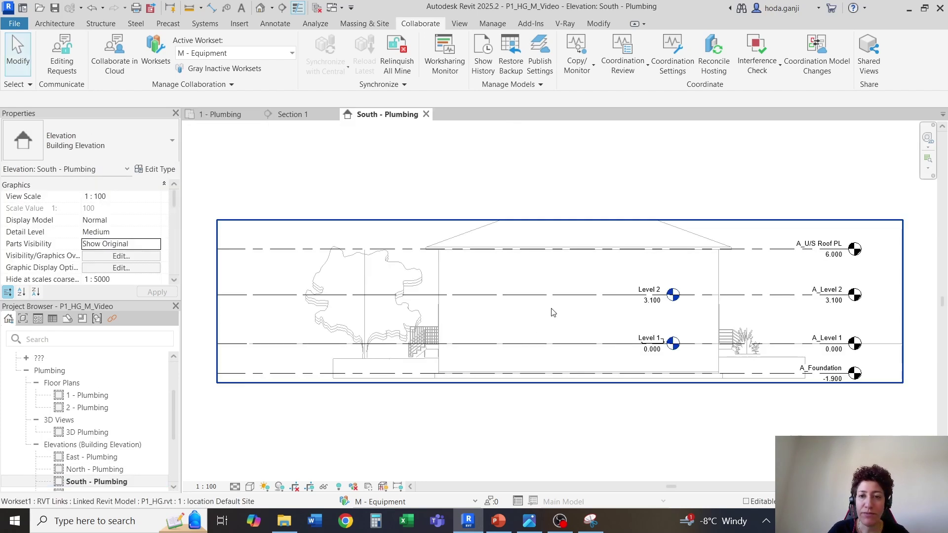
pyautogui.scroll(2, 568, 316)
pyautogui.scroll(-2, 641, 397)
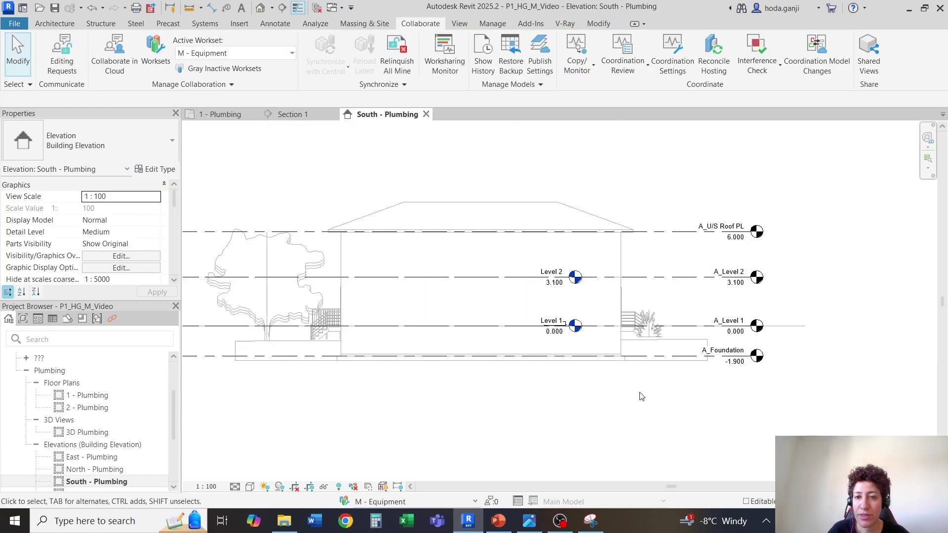
pyautogui.click(588, 224)
pyautogui.press('h')
pyautogui.press('h')
pyautogui.press('z')
pyautogui.press('f')
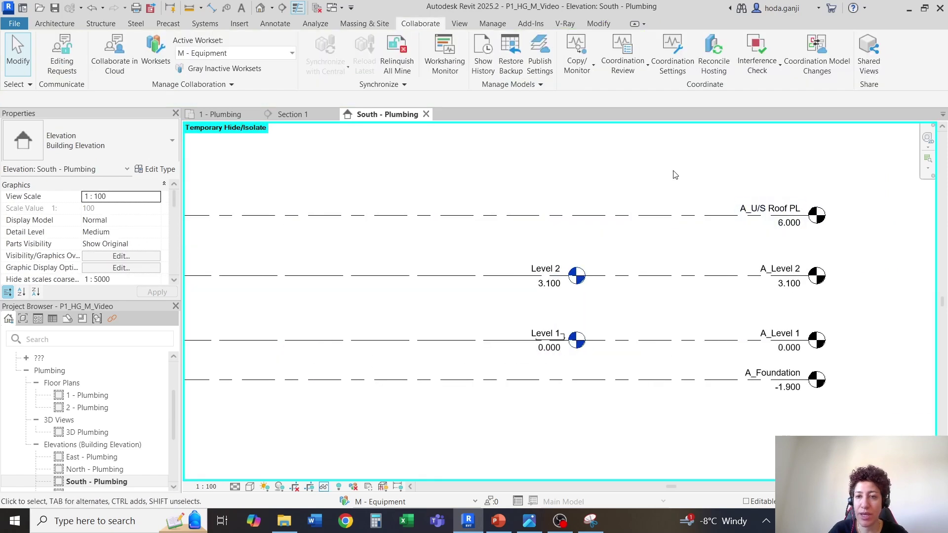
# - Temporarily hide the four A_ levels so that only Level 1 and Level 2 are left in the elevation
pyautogui.moveTo(686, 153); pyautogui.dragTo(647, 421)
pyautogui.press('h')
pyautogui.press('h')
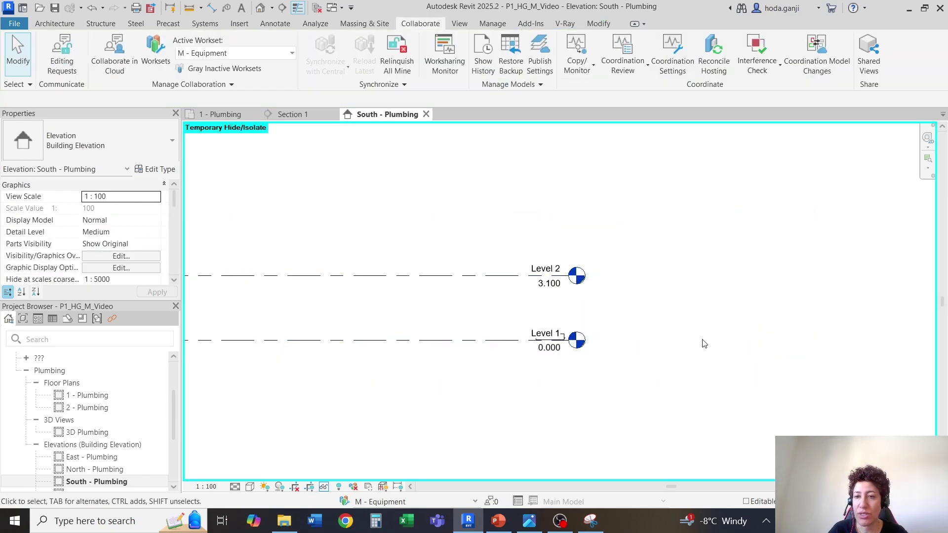
pyautogui.press('z')
pyautogui.press('f')
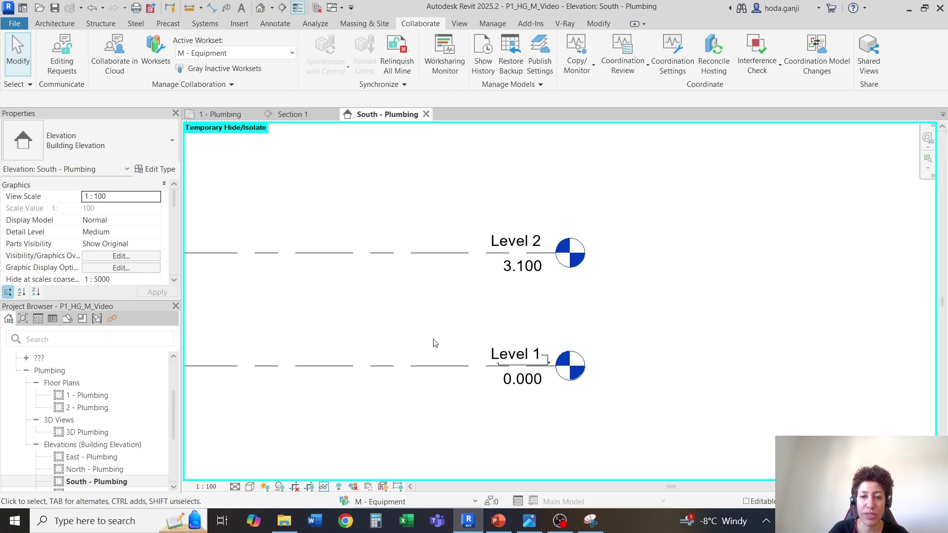
# - Assign Level 1 and Level 2 to the M - Levels workset
pyautogui.moveTo(368, 412); pyautogui.dragTo(277, 233)
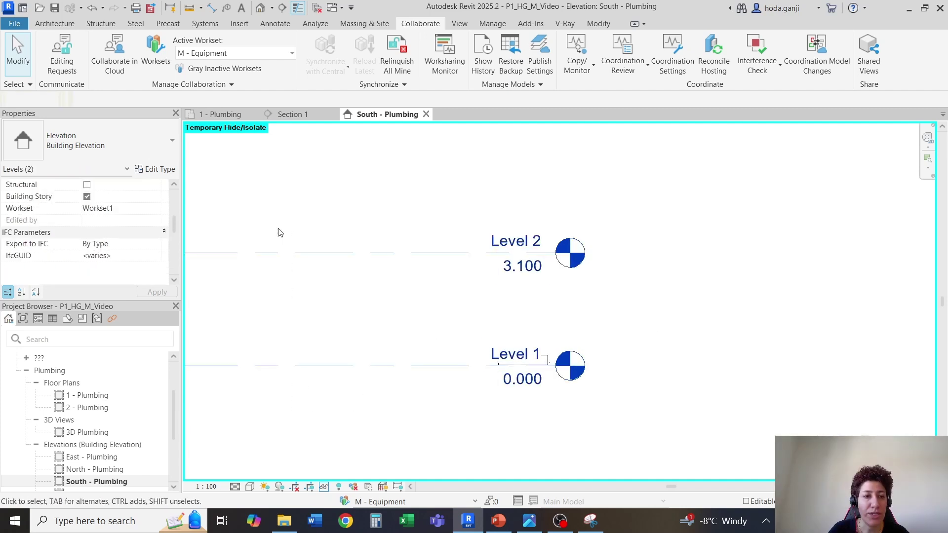
pyautogui.click(156, 209)
pyautogui.click(106, 241)
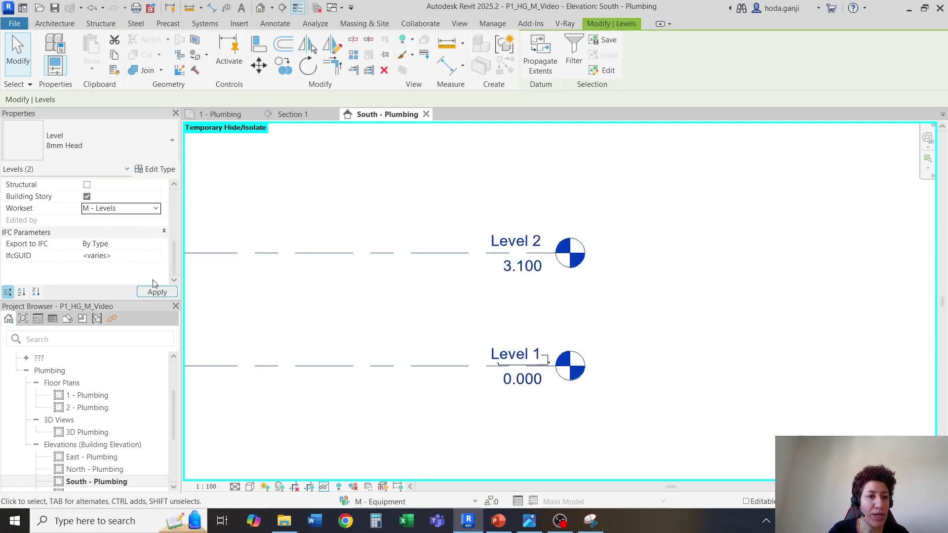
pyautogui.click(157, 292)
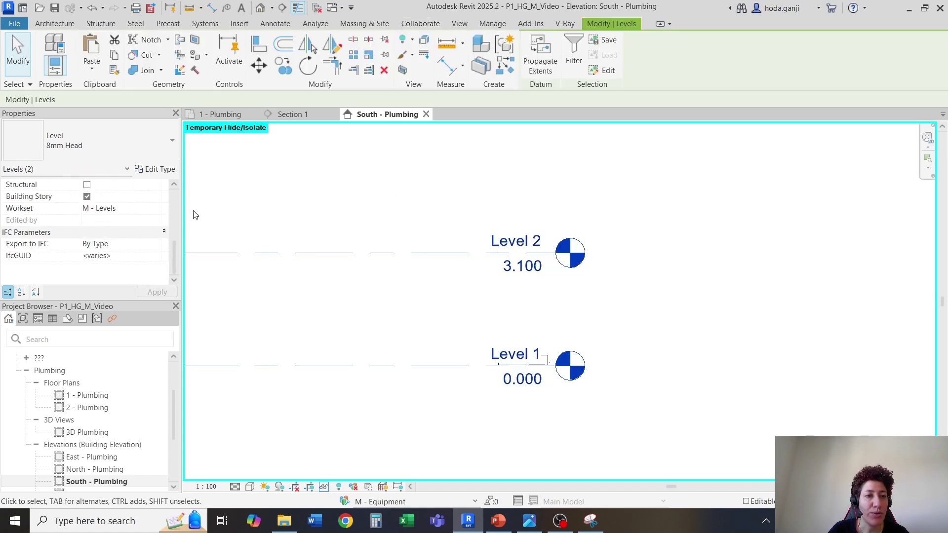
pyautogui.click(158, 210)
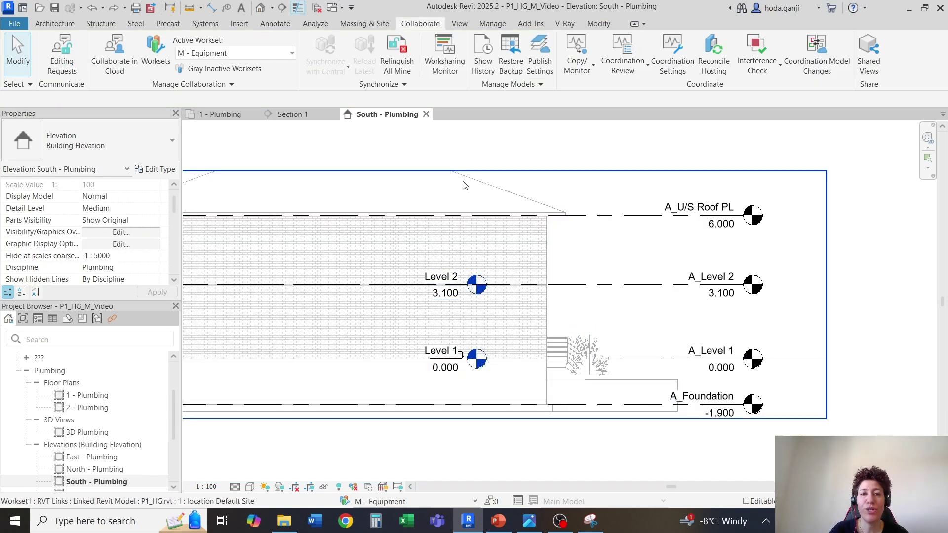
# - Check the linked building model's properties in the South - Plumbing elevation and temporarily hide the link
pyautogui.click(464, 185)
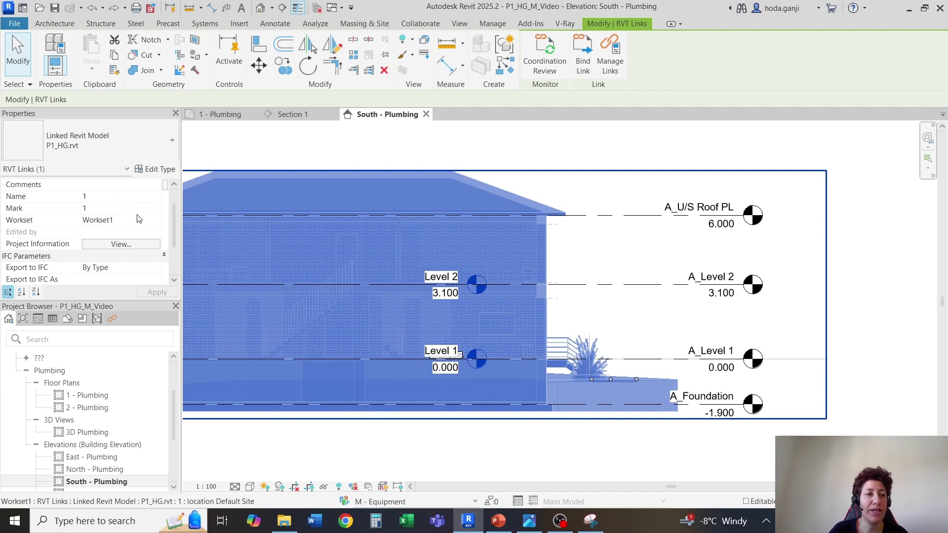
pyautogui.scroll(-3, 114, 232)
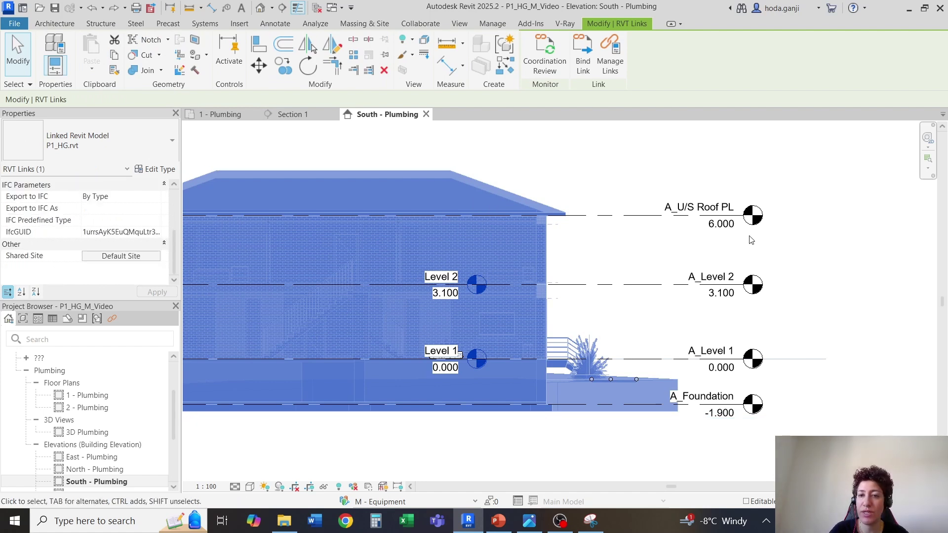
pyautogui.press('h')
pyautogui.press('h')
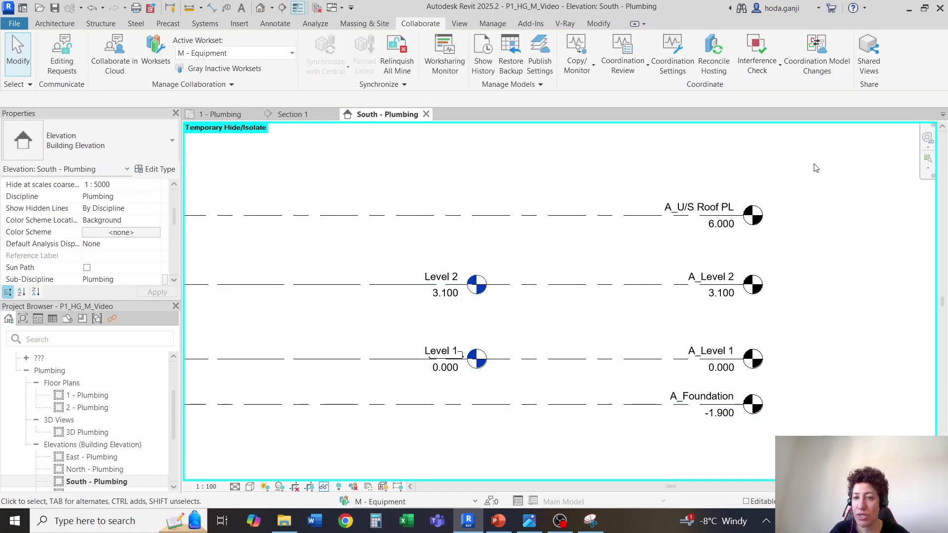
# - Examine which workset the four A_ levels, from A_Foundation to A_U/S Roof PL, are assigned to
pyautogui.moveTo(814, 163); pyautogui.dragTo(703, 426)
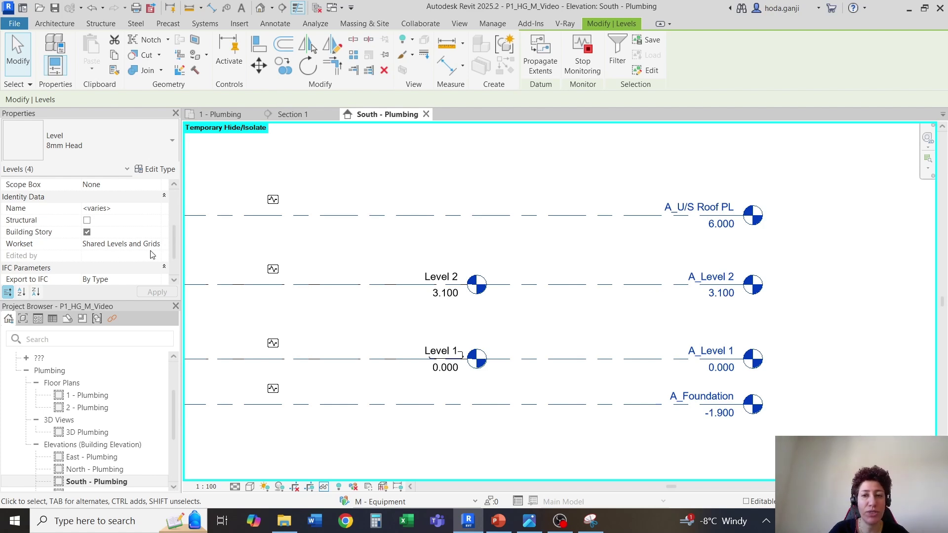
pyautogui.click(810, 262)
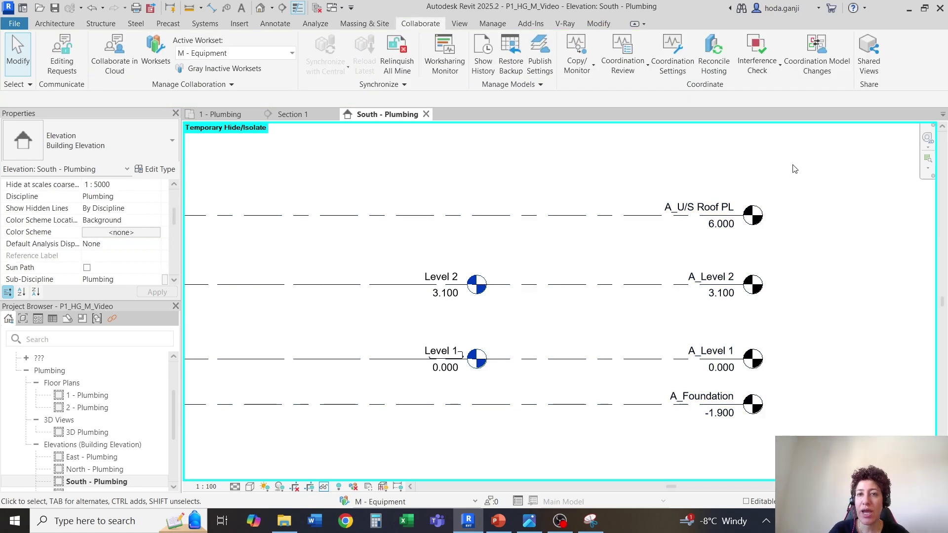
pyautogui.moveTo(814, 159); pyautogui.dragTo(719, 423)
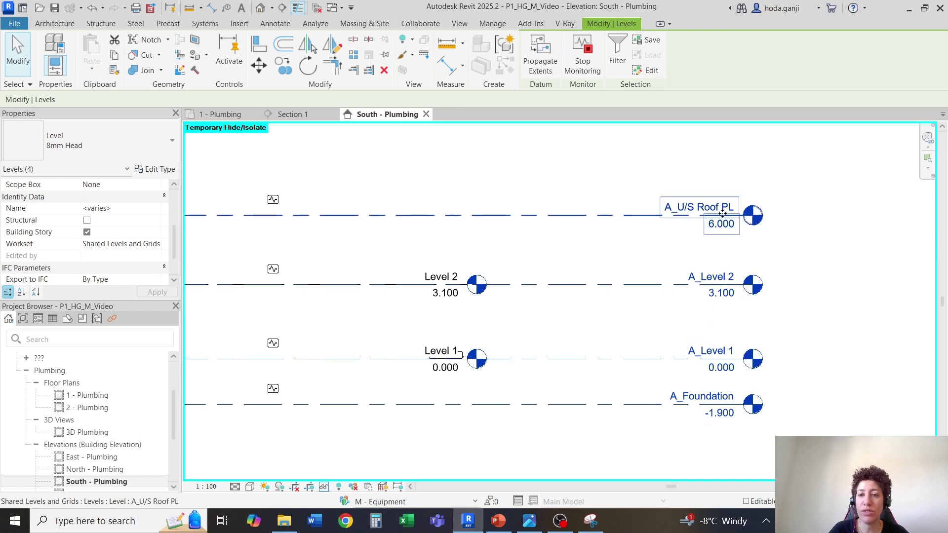
pyautogui.scroll(-1, 716, 217)
pyautogui.scroll(1, 626, 178)
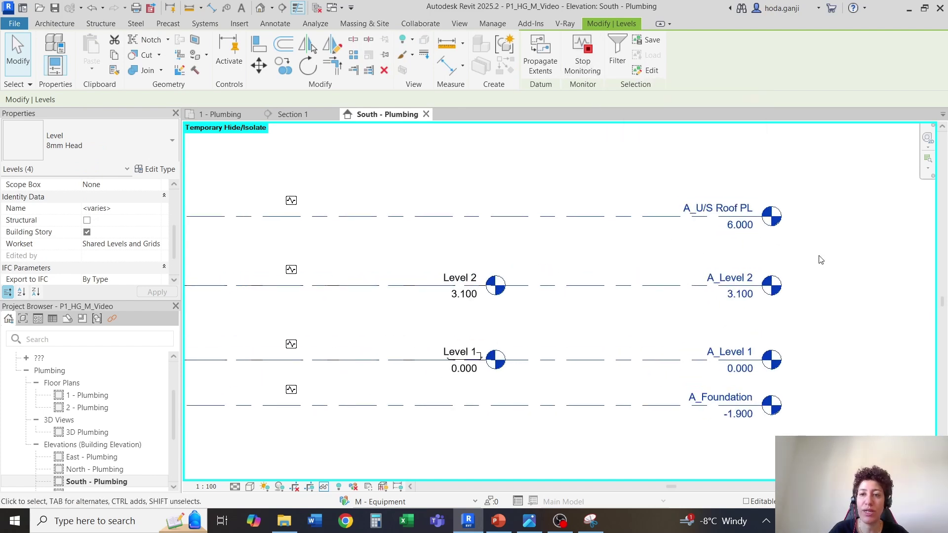
pyautogui.click(789, 266)
pyautogui.moveTo(868, 158); pyautogui.dragTo(682, 416)
pyautogui.scroll(-1, 725, 333)
pyautogui.scroll(1, 455, 342)
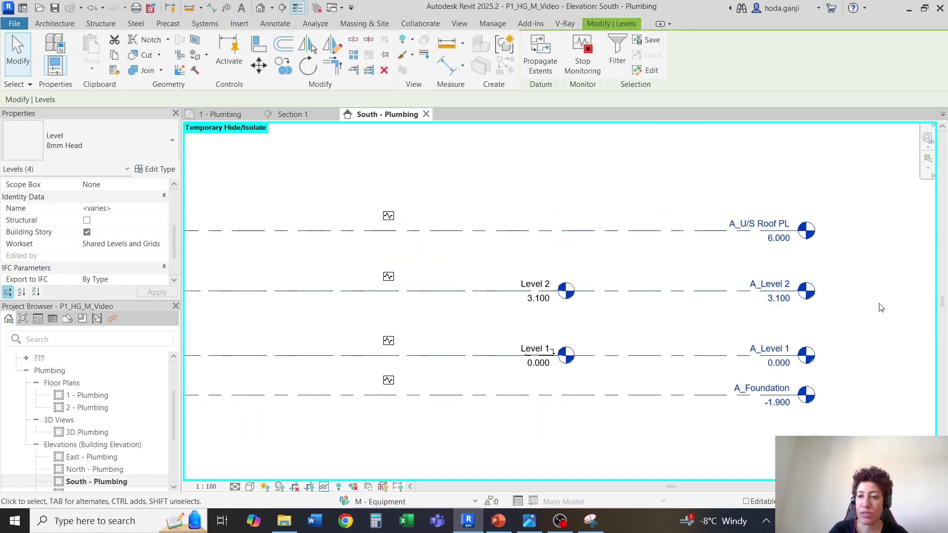
pyautogui.click(878, 307)
pyautogui.click(324, 487)
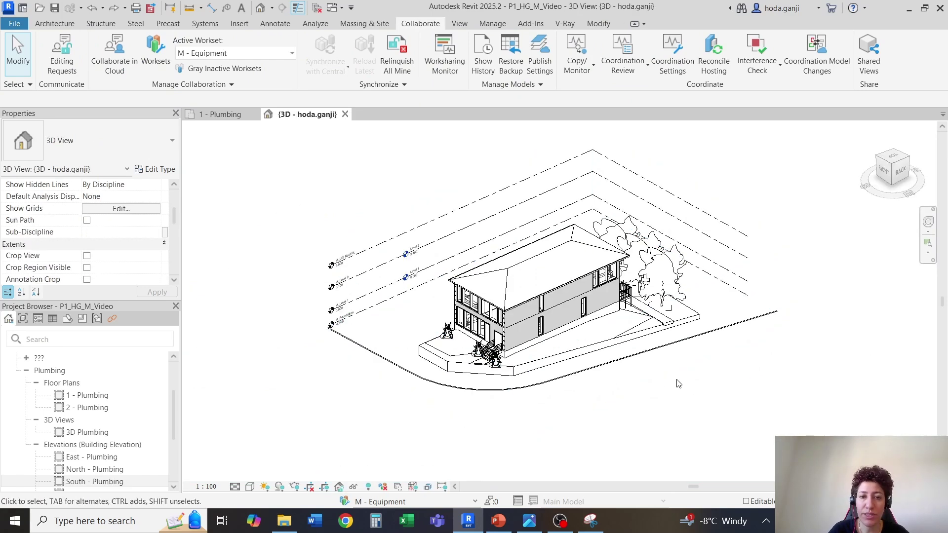
# - Turn on the section box in the default 3D view of the house
pyautogui.scroll(3, 496, 298)
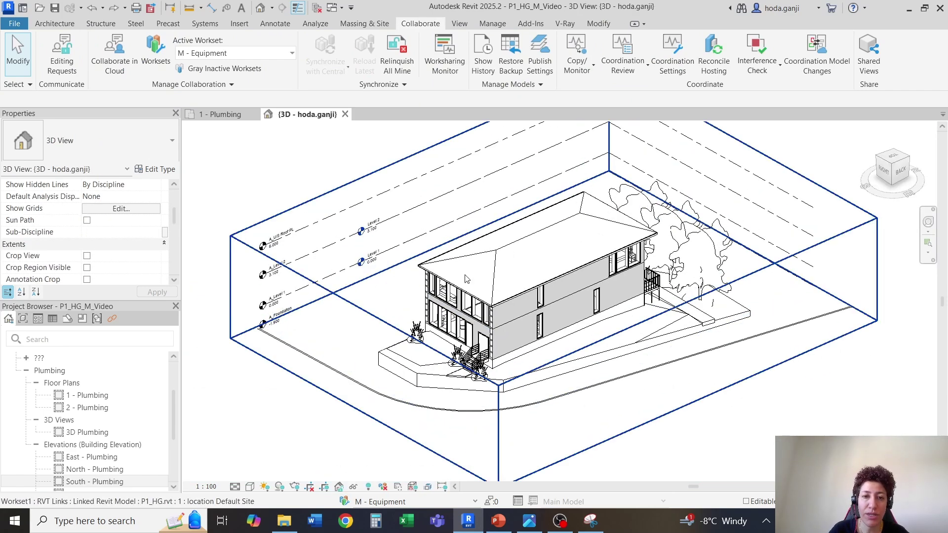
pyautogui.click(495, 298)
pyautogui.press('Escape')
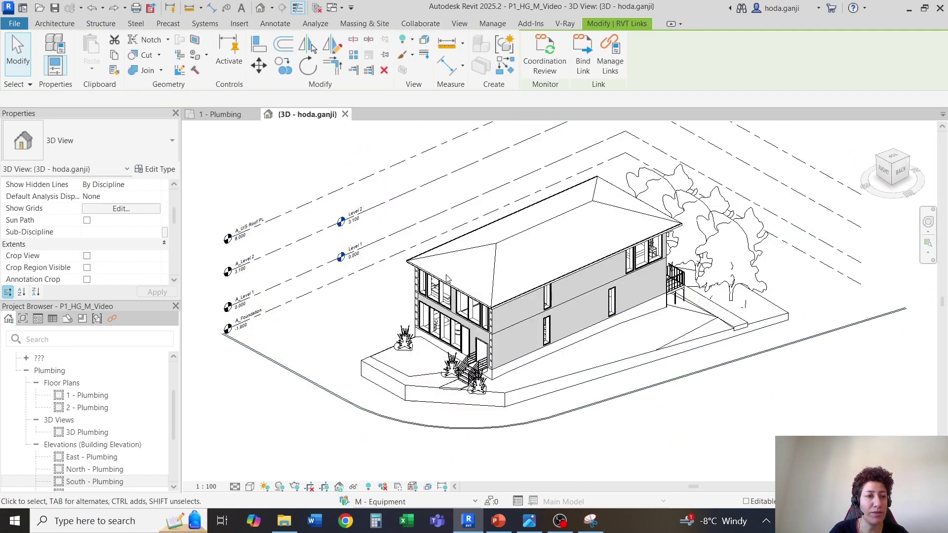
pyautogui.scroll(-1, 97, 212)
pyautogui.scroll(-1, 98, 213)
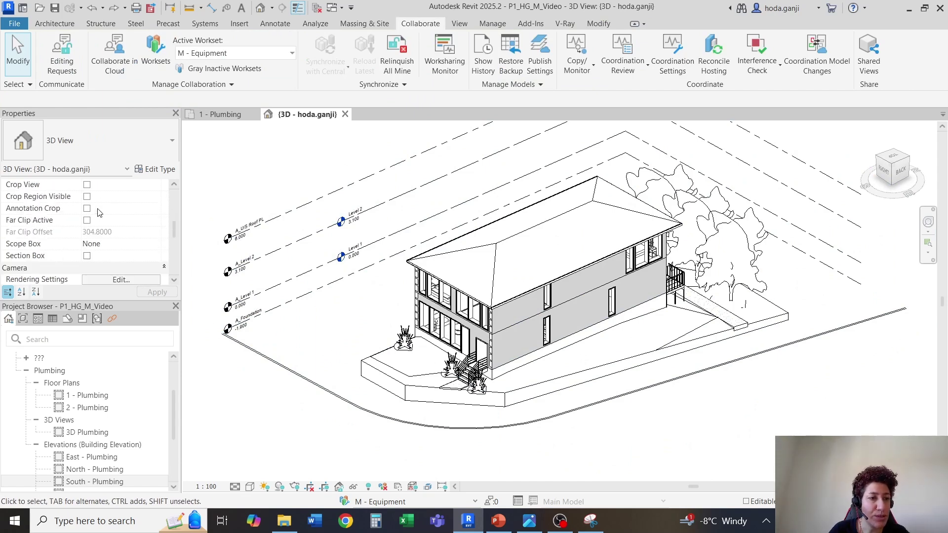
pyautogui.click(87, 256)
pyautogui.scroll(-5, 454, 346)
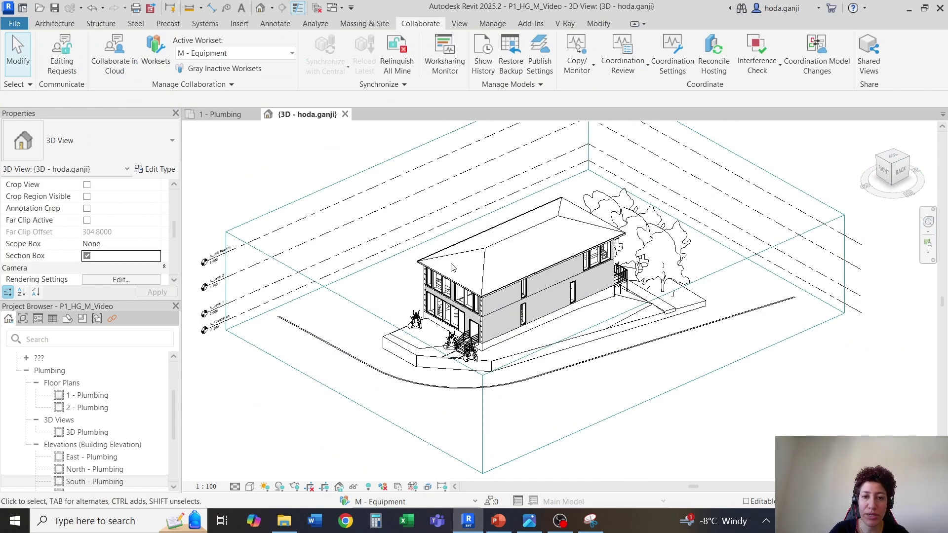
# - Pull the long side of the section box inward so it cuts lengthwise through the house and exposes the rooms
pyautogui.click(588, 305)
pyautogui.scroll(4, 589, 310)
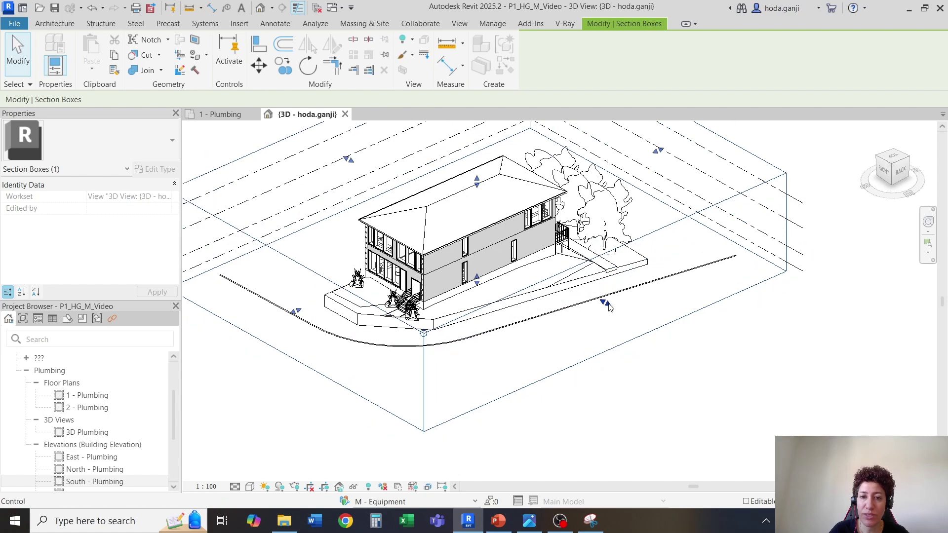
pyautogui.moveTo(477, 182); pyautogui.dragTo(472, 194)
pyautogui.scroll(2, 450, 264)
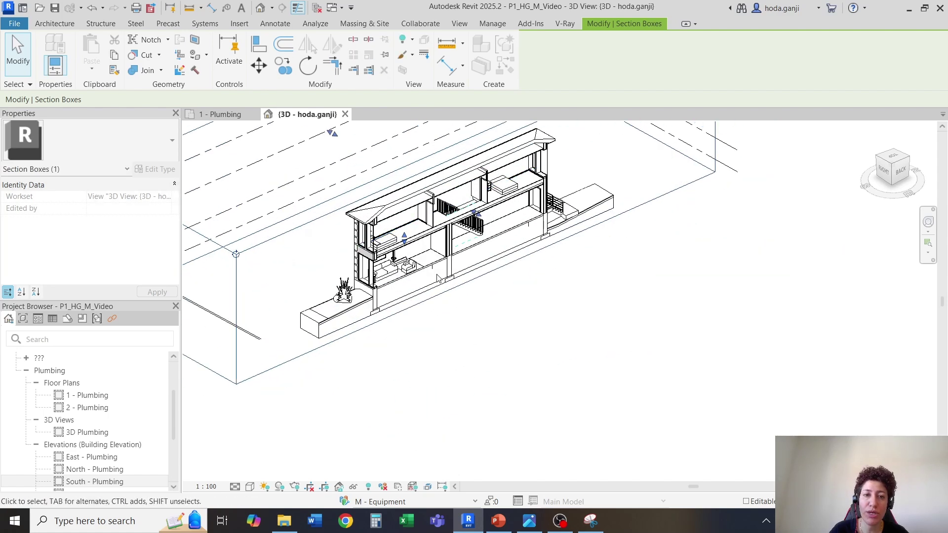
pyautogui.click(482, 365)
# - Look into the cut-open living room in 3D and select the radiator on the wall behind the armchair
pyautogui.moveTo(460, 351); pyautogui.dragTo(423, 340)
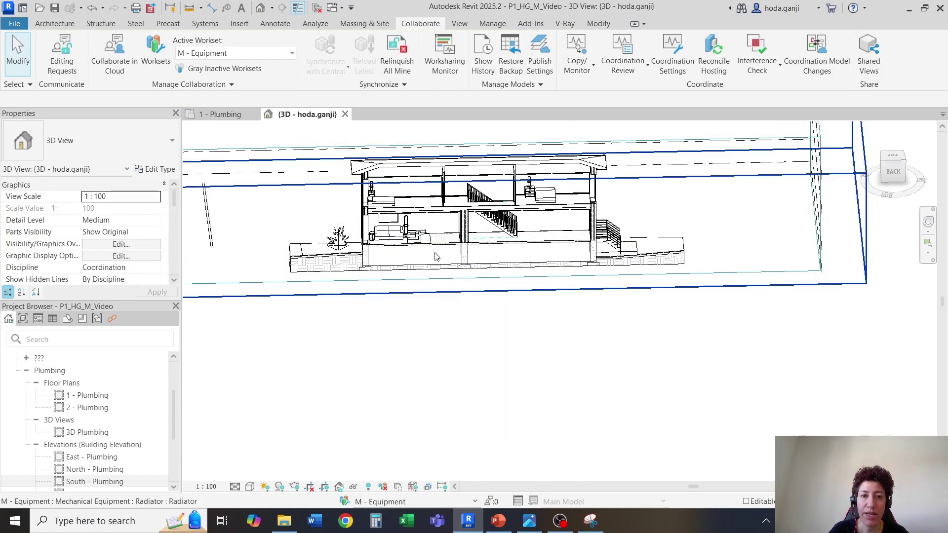
pyautogui.scroll(5, 489, 222)
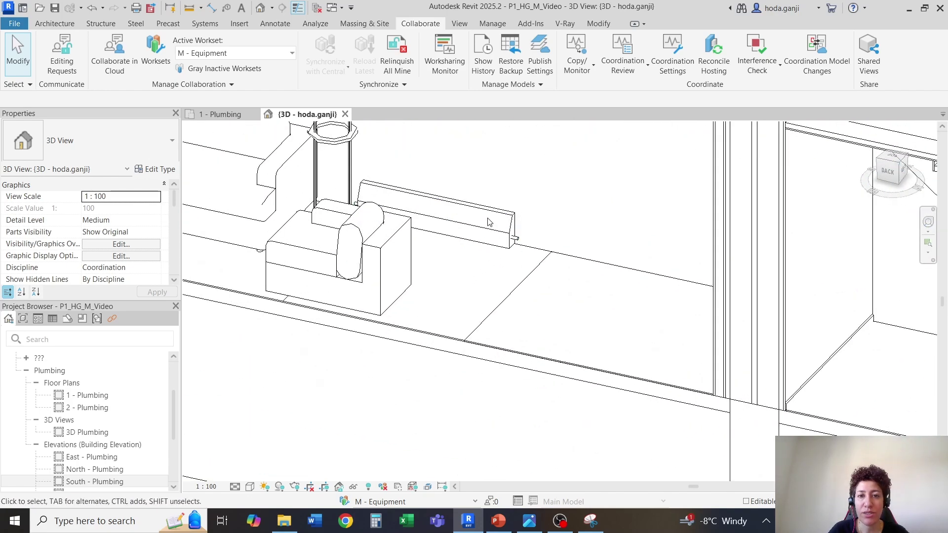
pyautogui.click(497, 219)
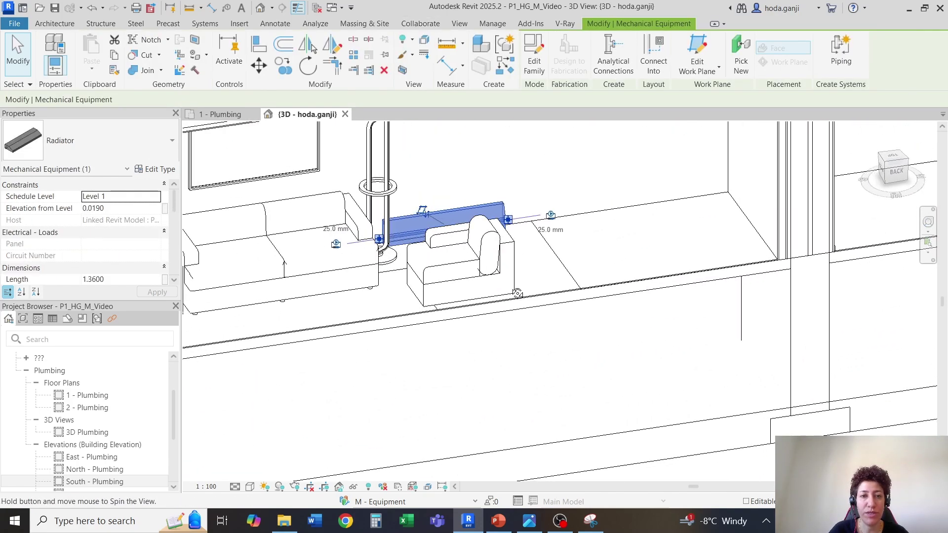